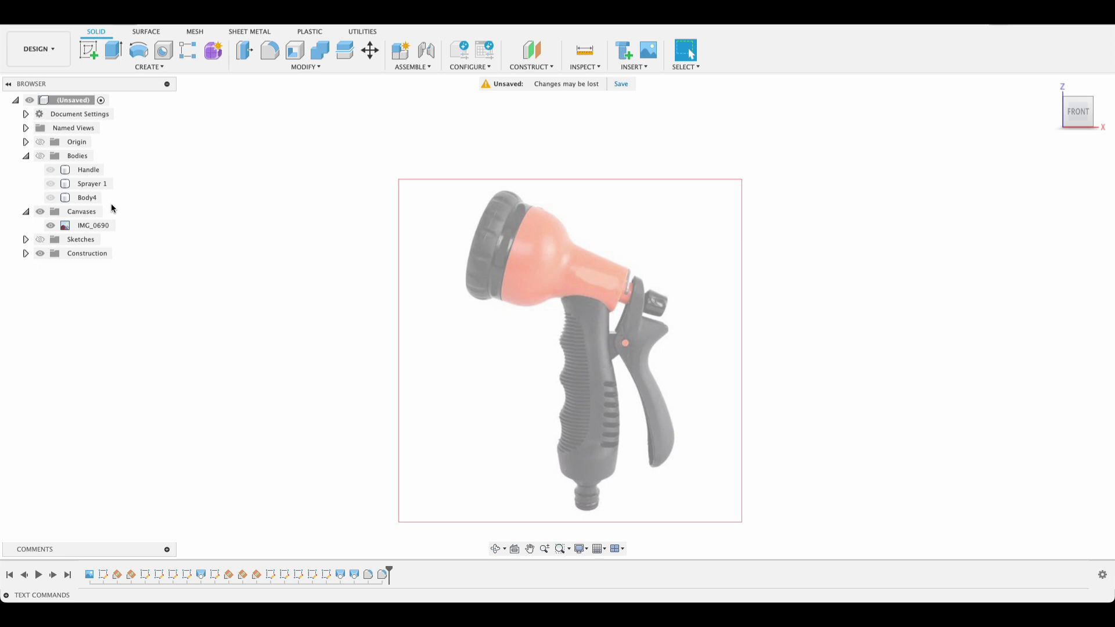
# Show the Handle, Sprayer 1 and Body4 bodies, briefly hide the canvas to orbit, then restore the IMG_0690 photo.
pyautogui.click(40, 156)
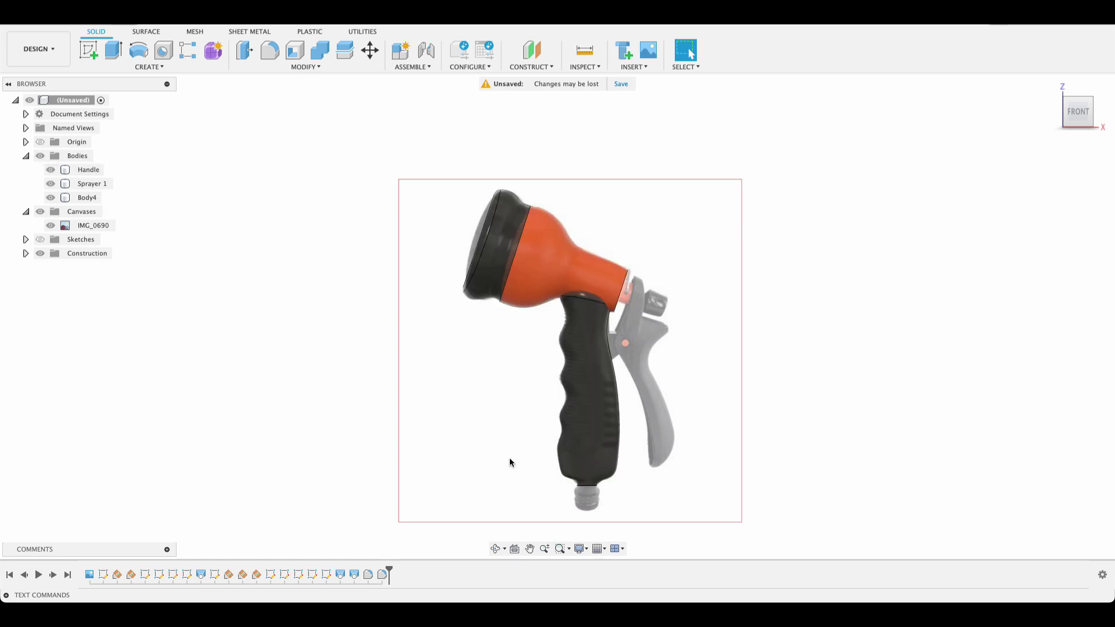
pyautogui.click(40, 211)
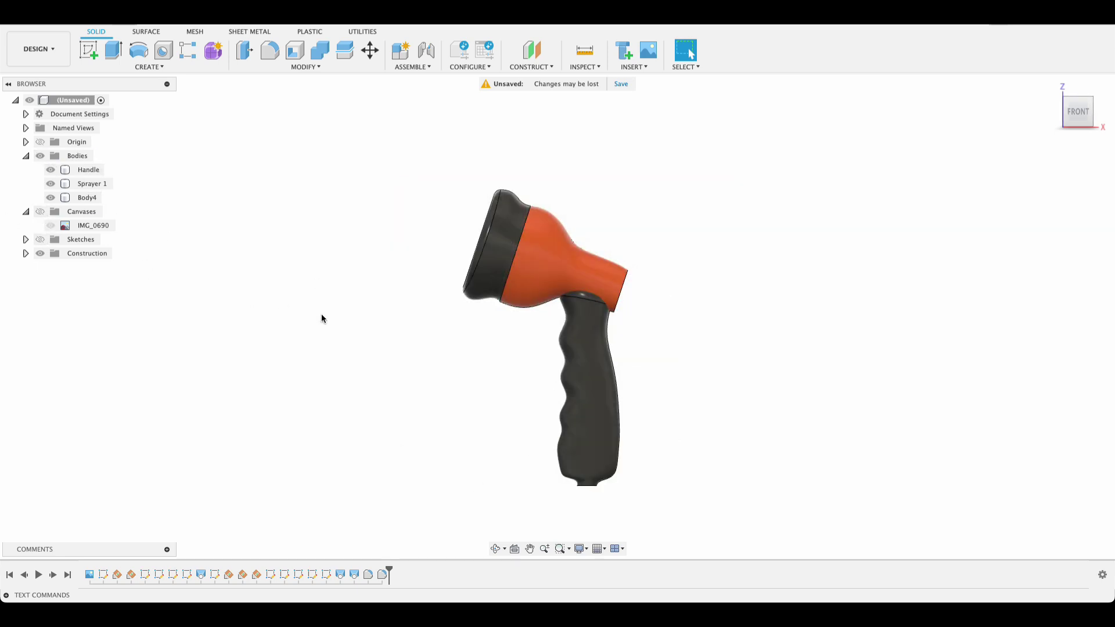
pyautogui.moveTo(321, 316)
pyautogui.keyDown('shift'); pyautogui.mouseDown(button='middle')
pyautogui.moveTo(487, 347)
pyautogui.moveTo(329, 318)
pyautogui.mouseUp(button='middle'); pyautogui.keyUp('shift')
pyautogui.press('Escape')
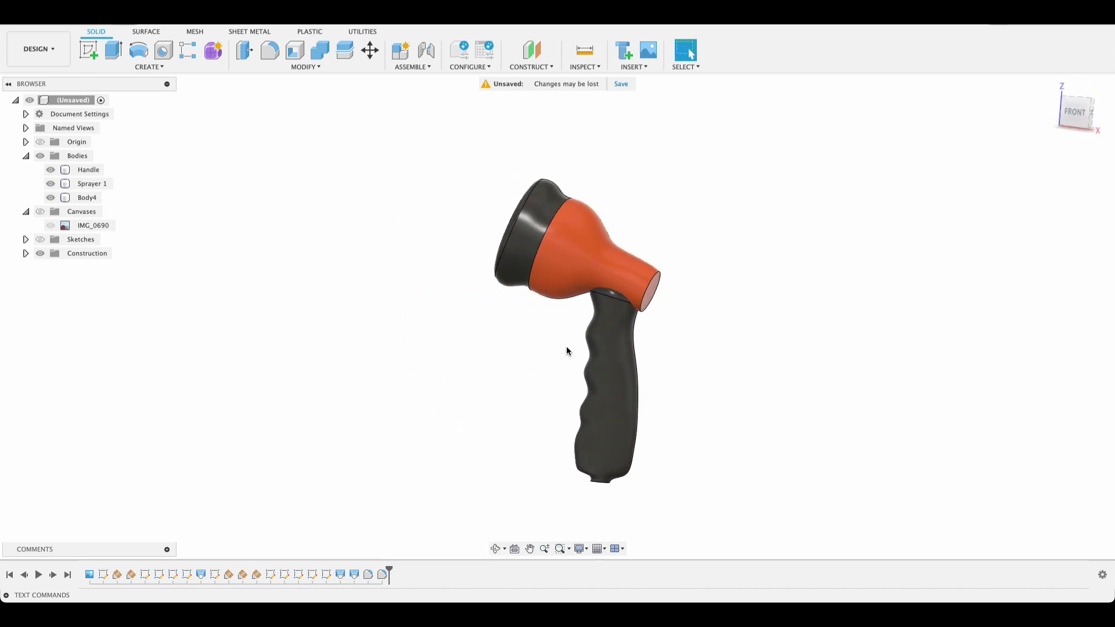
pyautogui.click(40, 211)
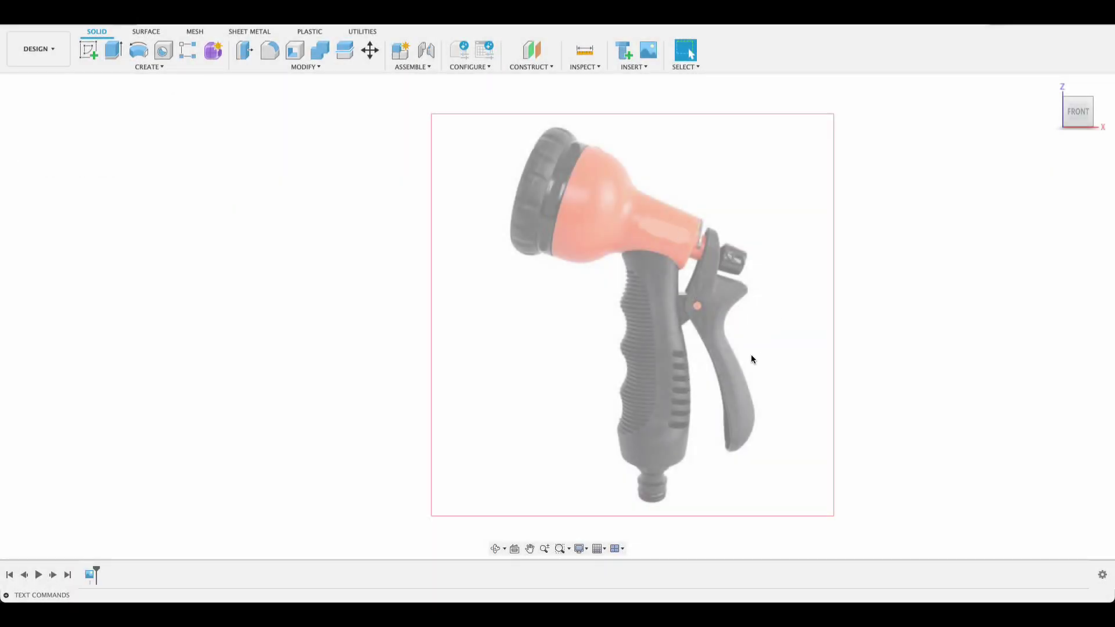
# Zoom in and back out on the fresh design holding only the IMG_0690 canvas.
pyautogui.scroll(3, 775, 355)
pyautogui.scroll(-3, 775, 354)
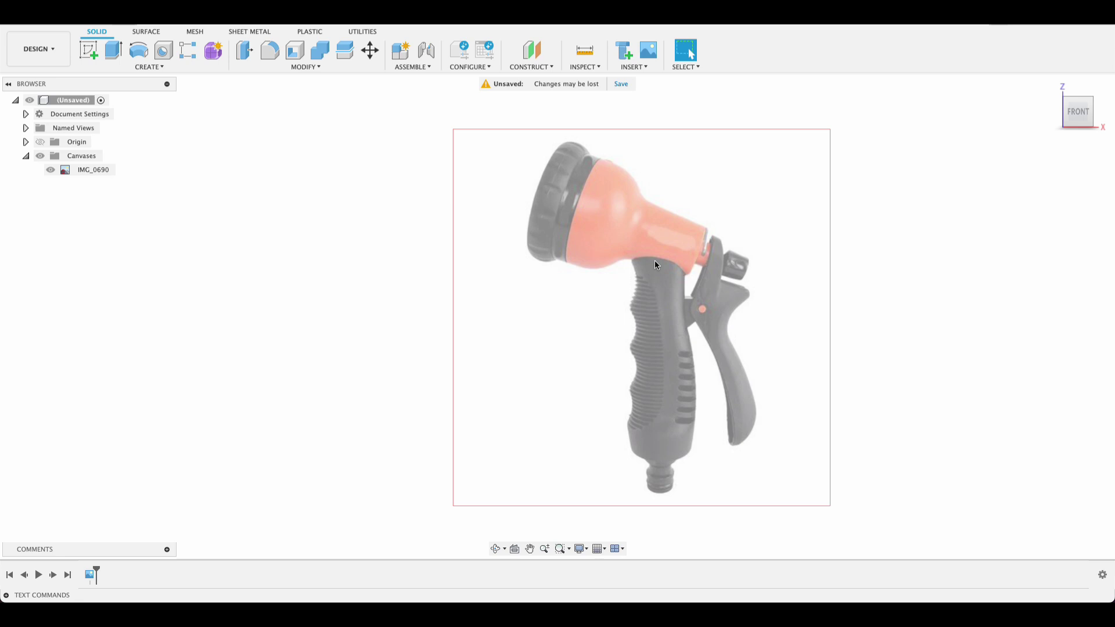
# Start a sketch on the front plane and draw a construction line across the handle's base connector.
pyautogui.click(90, 51)
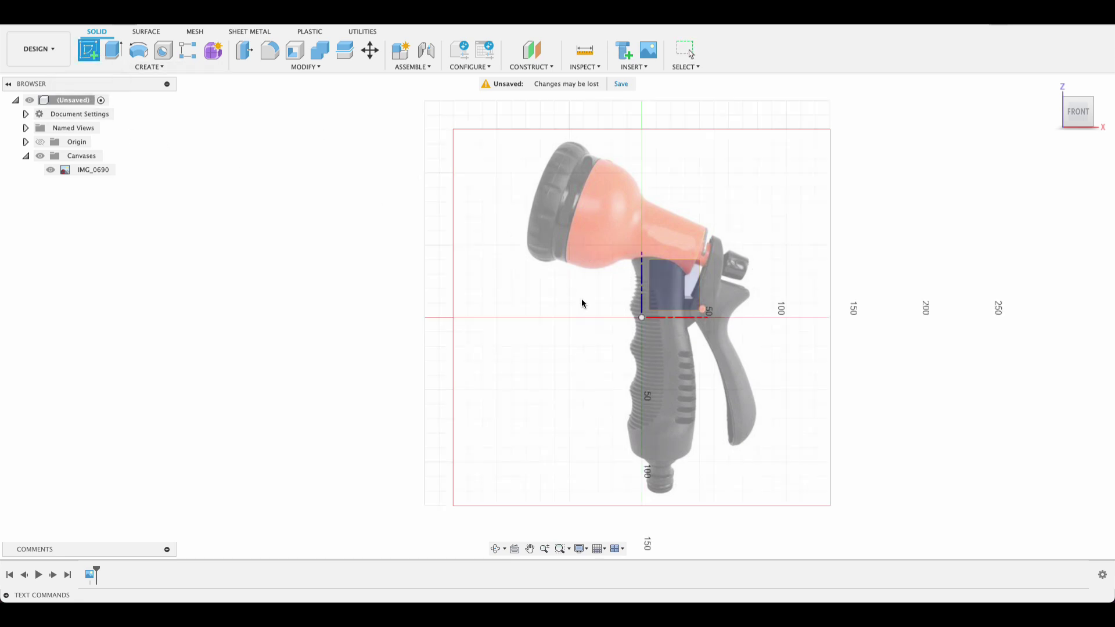
pyautogui.click(668, 286)
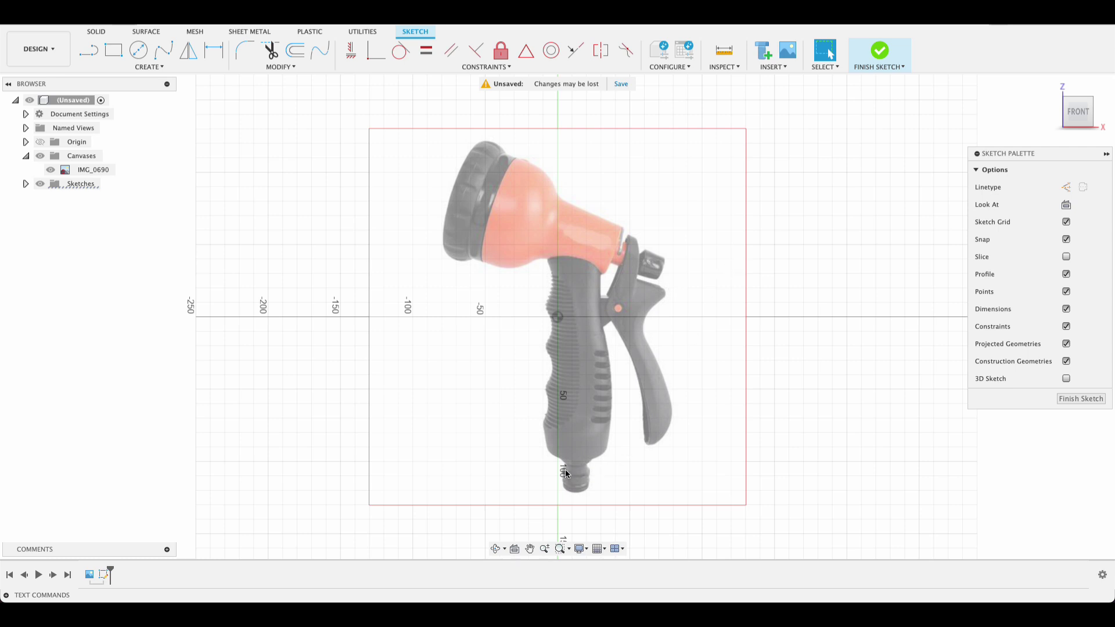
pyautogui.press('l')
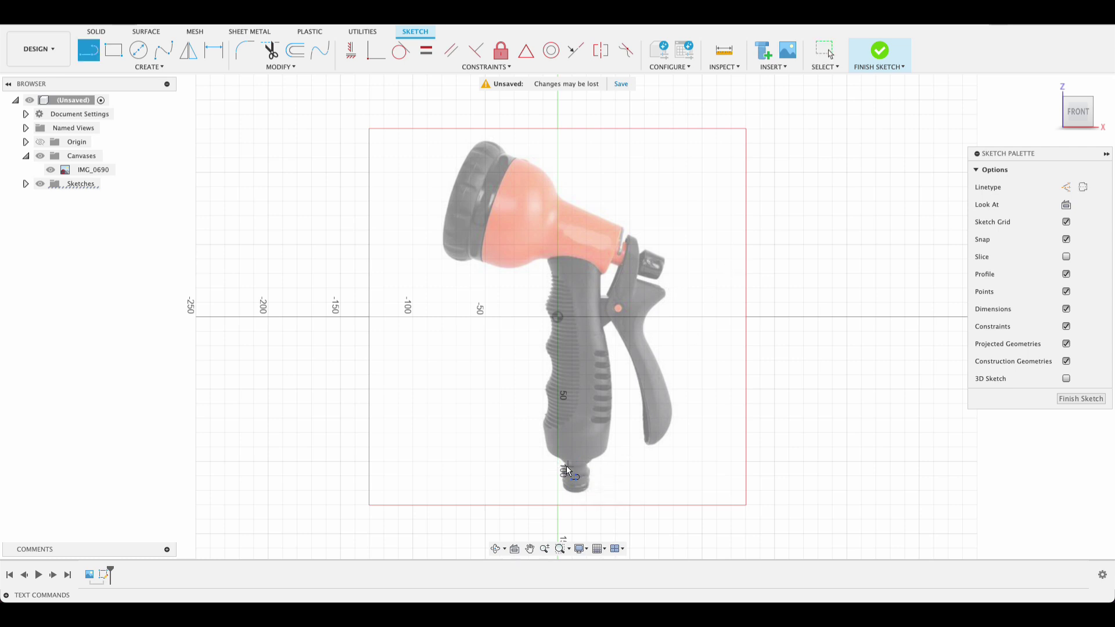
pyautogui.click(563, 464)
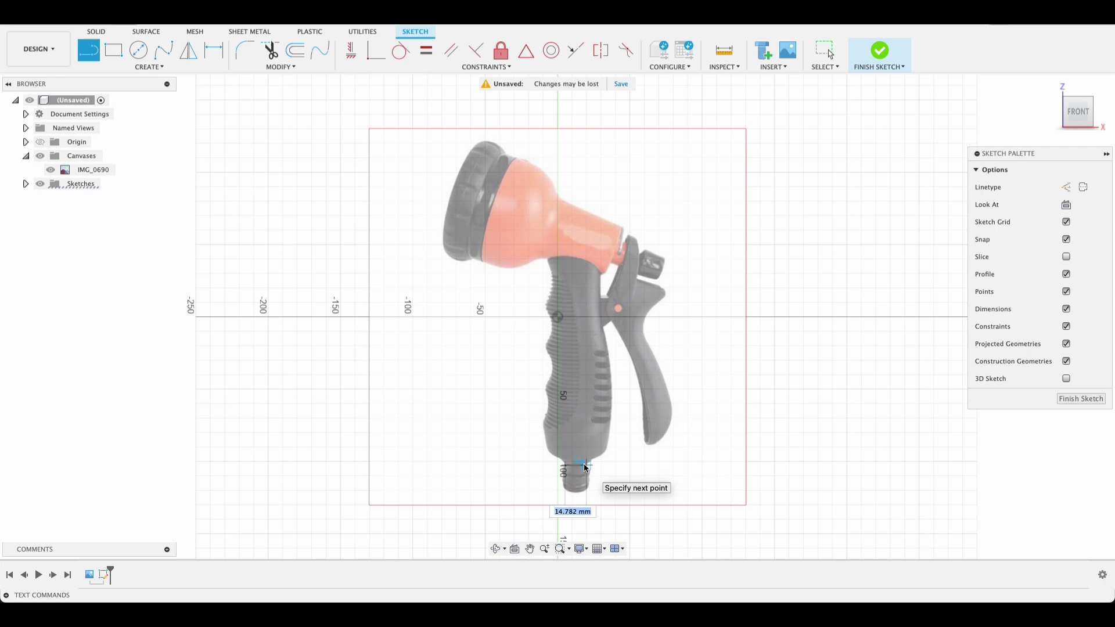
pyautogui.click(1066, 187)
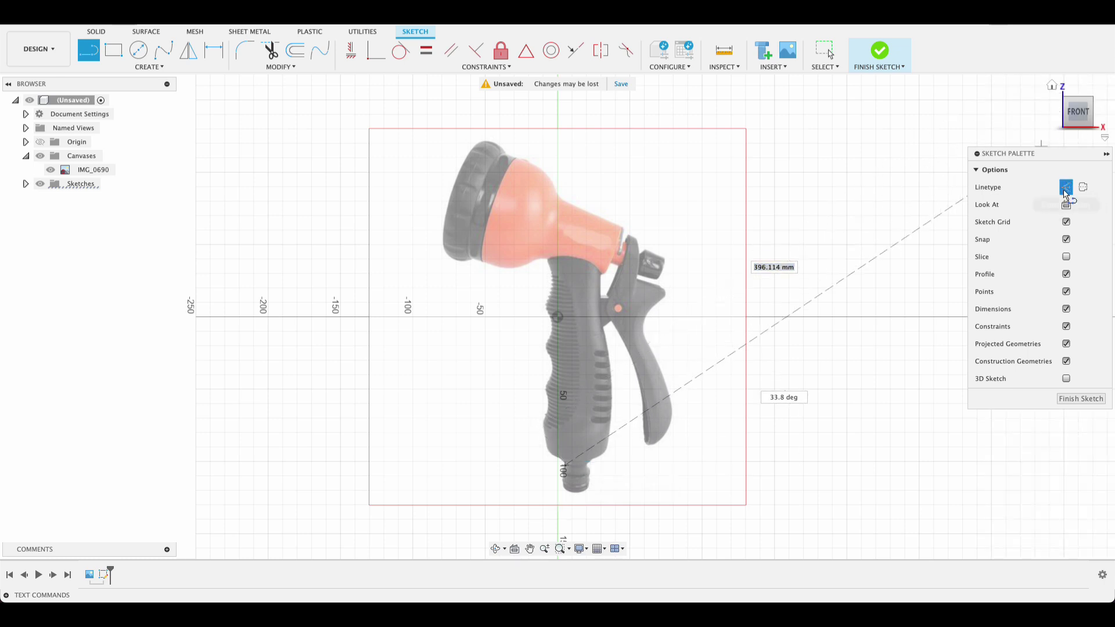
pyautogui.click(587, 469)
pyautogui.scroll(5, 586, 469)
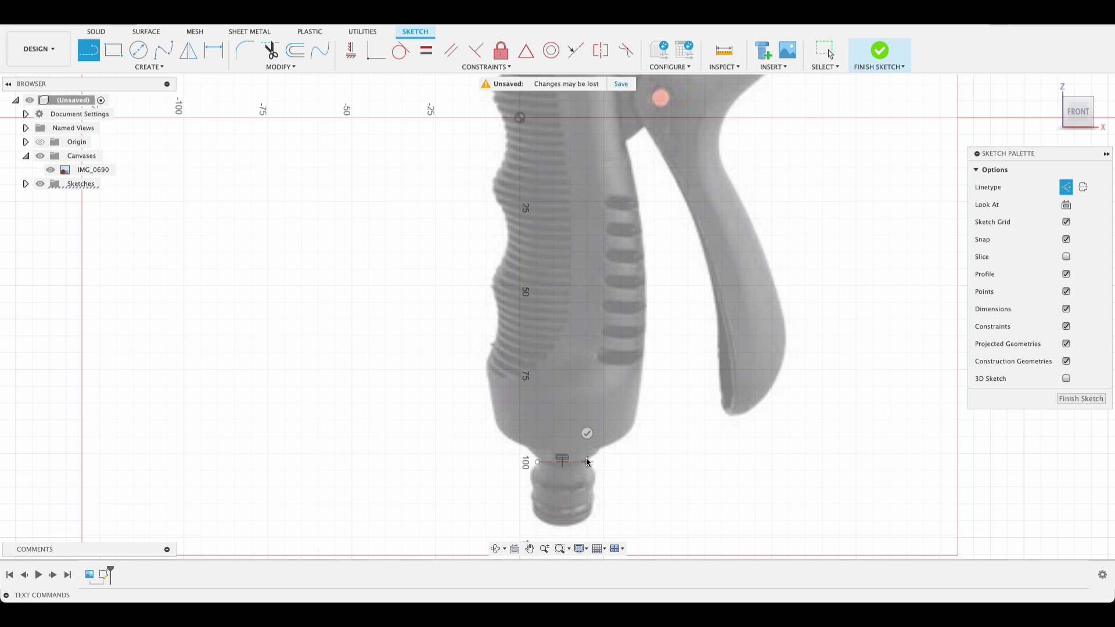
pyautogui.press('Escape')
# Draw a second construction line across the orange sprayer neck near the trigger.
pyautogui.press('l')
pyautogui.scroll(5, 563, 285)
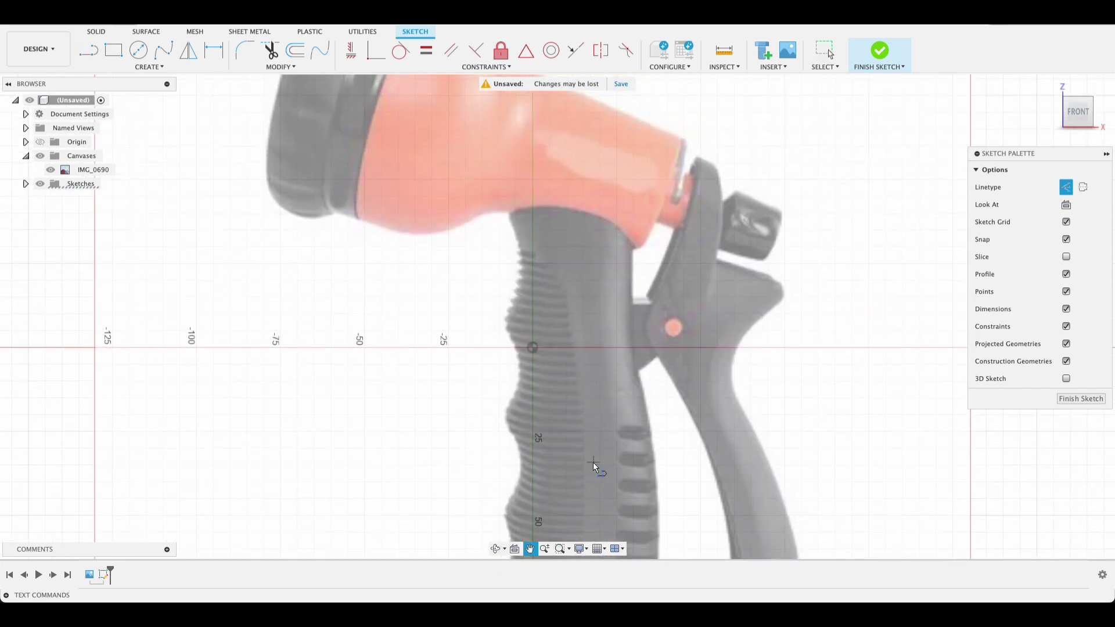
pyautogui.click(515, 164)
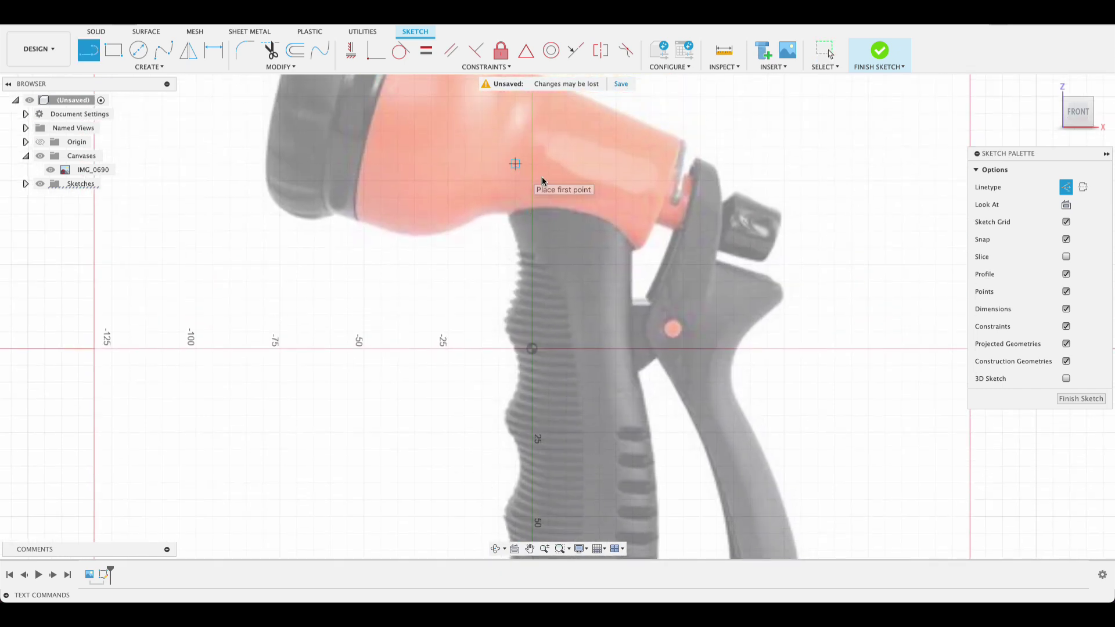
pyautogui.click(641, 206)
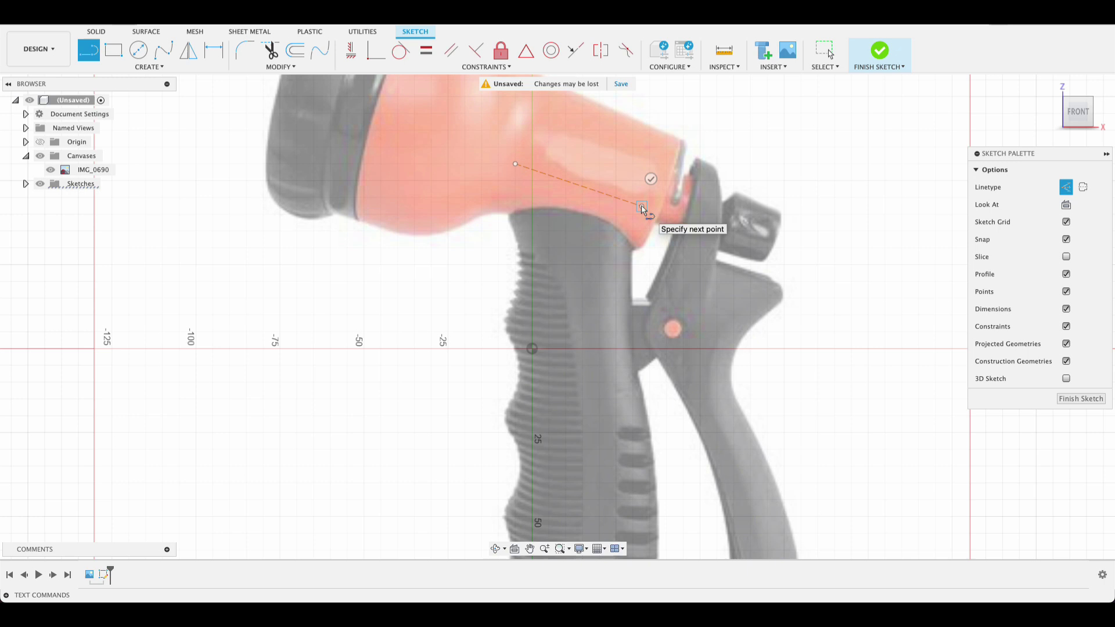
pyautogui.press('Escape')
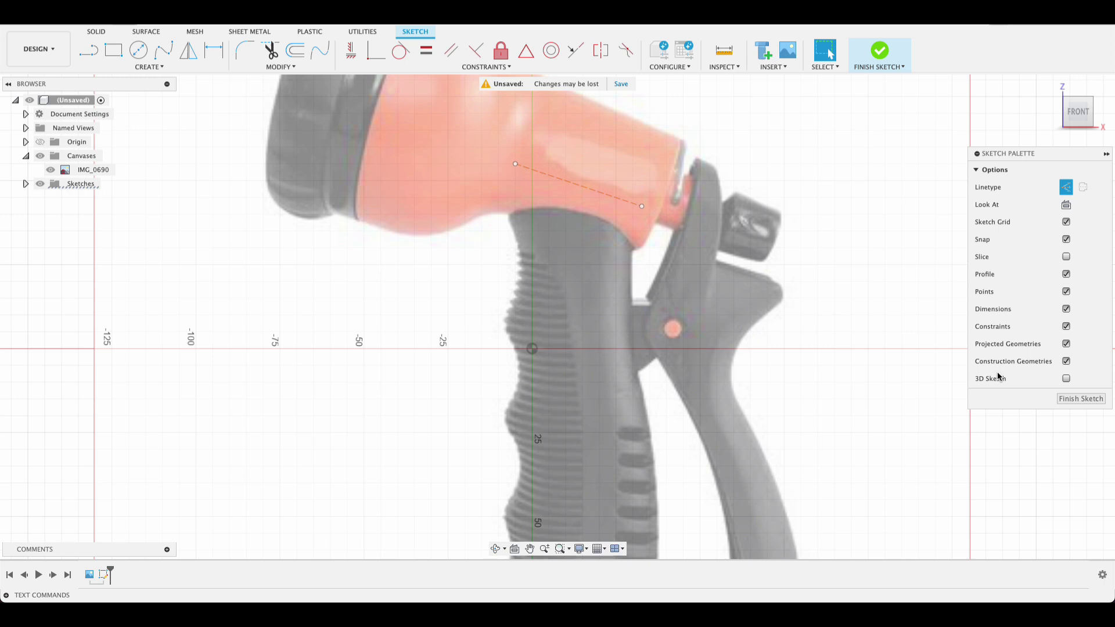
# Finish the sketch and add a 90 degree plane at angle through the neck line.
pyautogui.click(1080, 399)
pyautogui.scroll(-5, 717, 302)
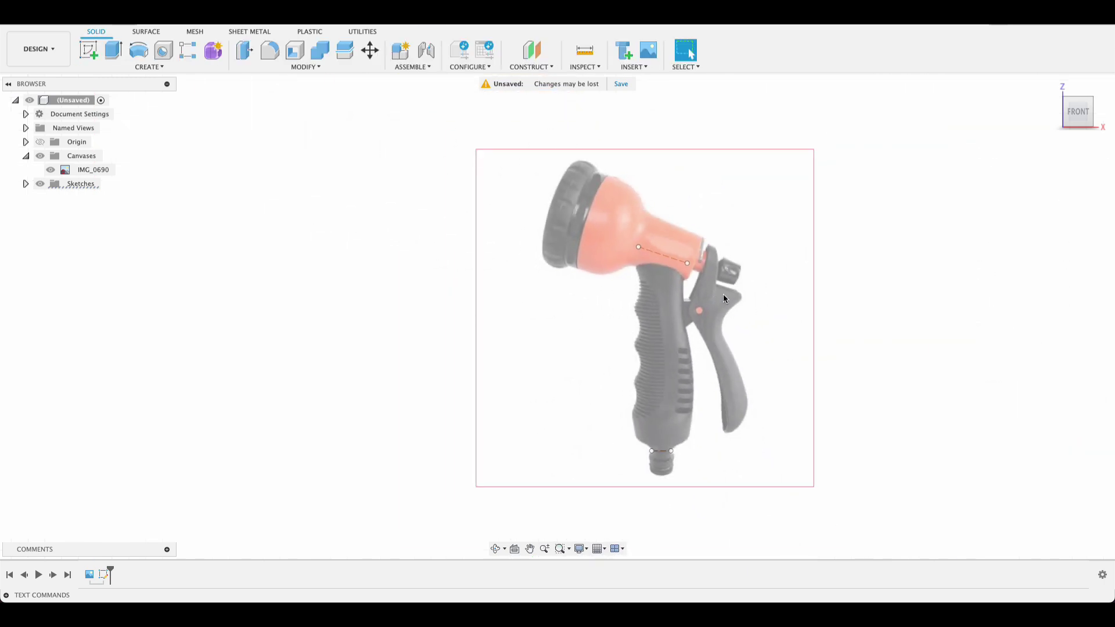
pyautogui.click(520, 68)
pyautogui.click(528, 91)
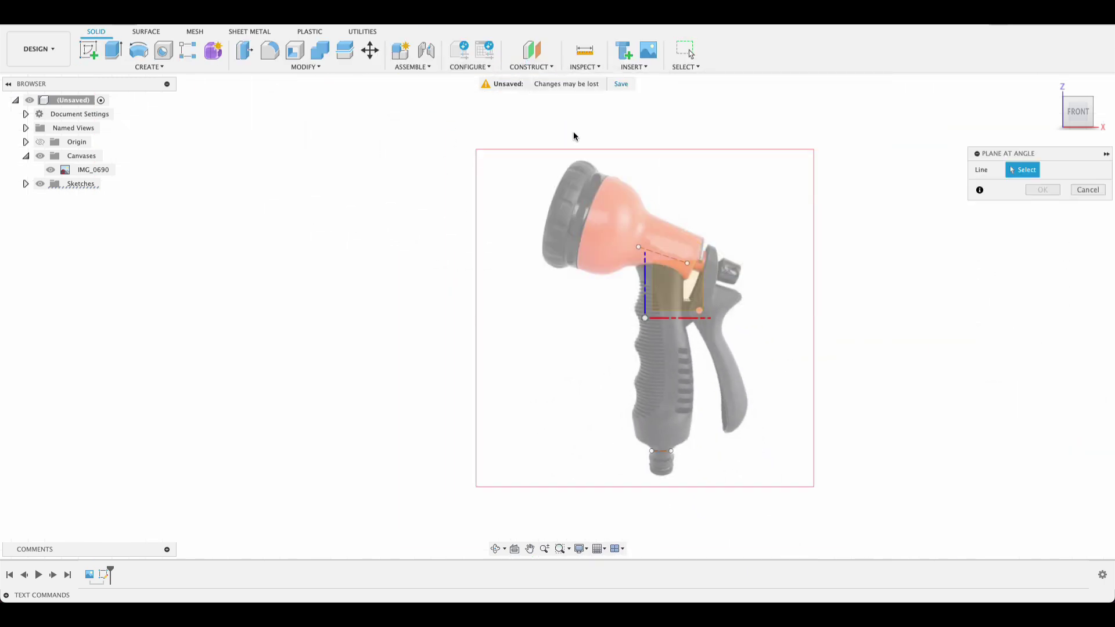
pyautogui.click(667, 256)
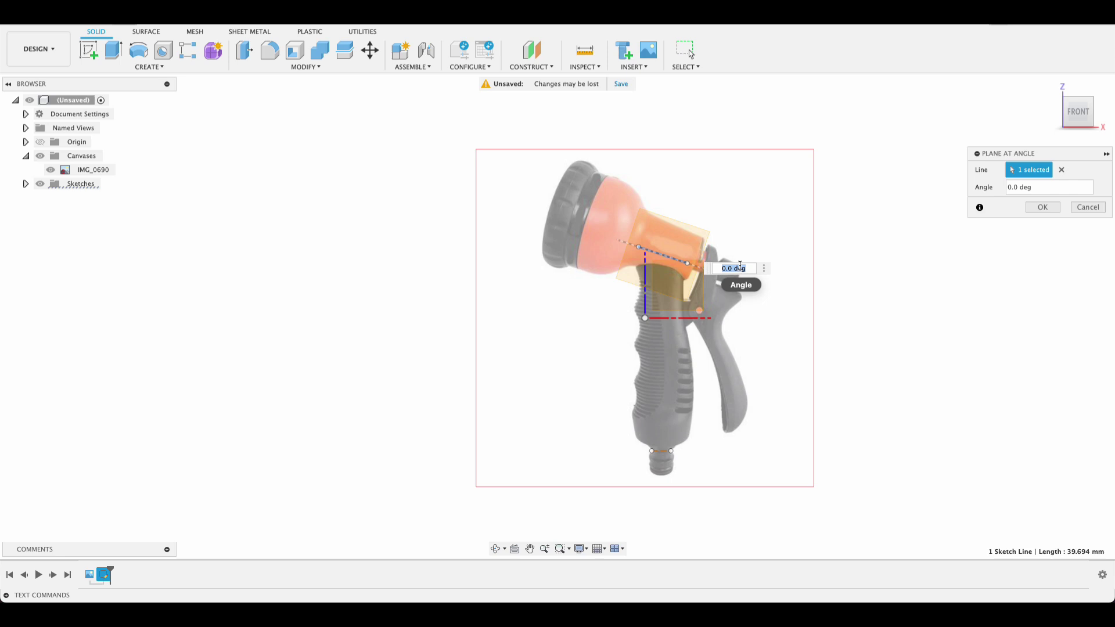
pyautogui.write('90')
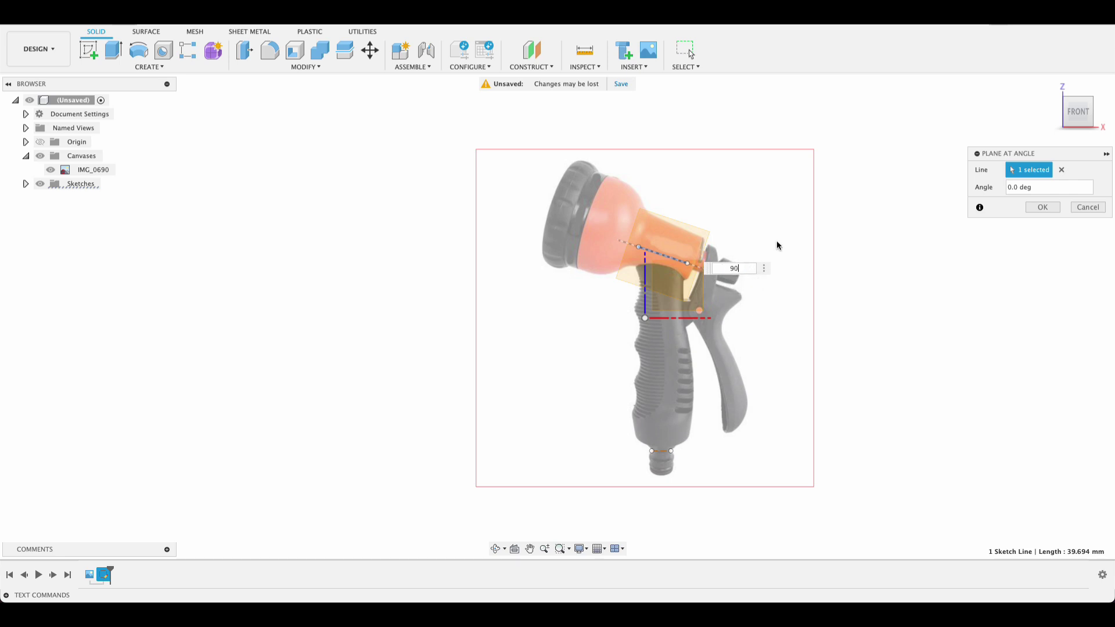
pyautogui.keyDown('shift'); pyautogui.moveTo(733, 212); pyautogui.dragTo(646, 283, button='middle'); pyautogui.keyUp('shift')
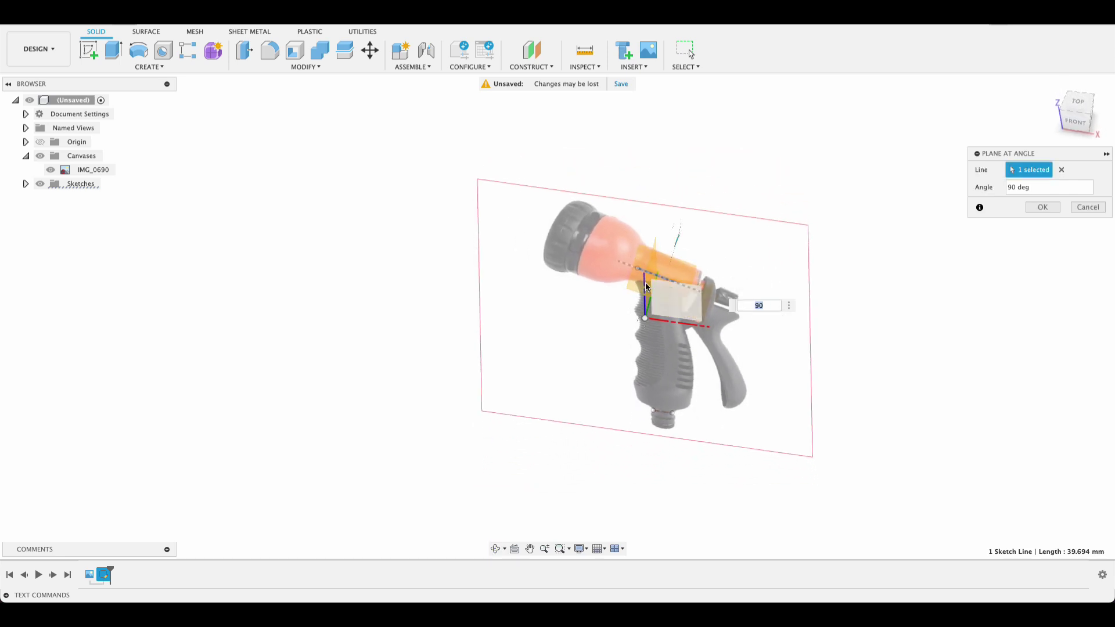
pyautogui.click(1027, 206)
pyautogui.keyDown('shift'); pyautogui.moveTo(887, 229); pyautogui.dragTo(873, 184, button='middle'); pyautogui.keyUp('shift')
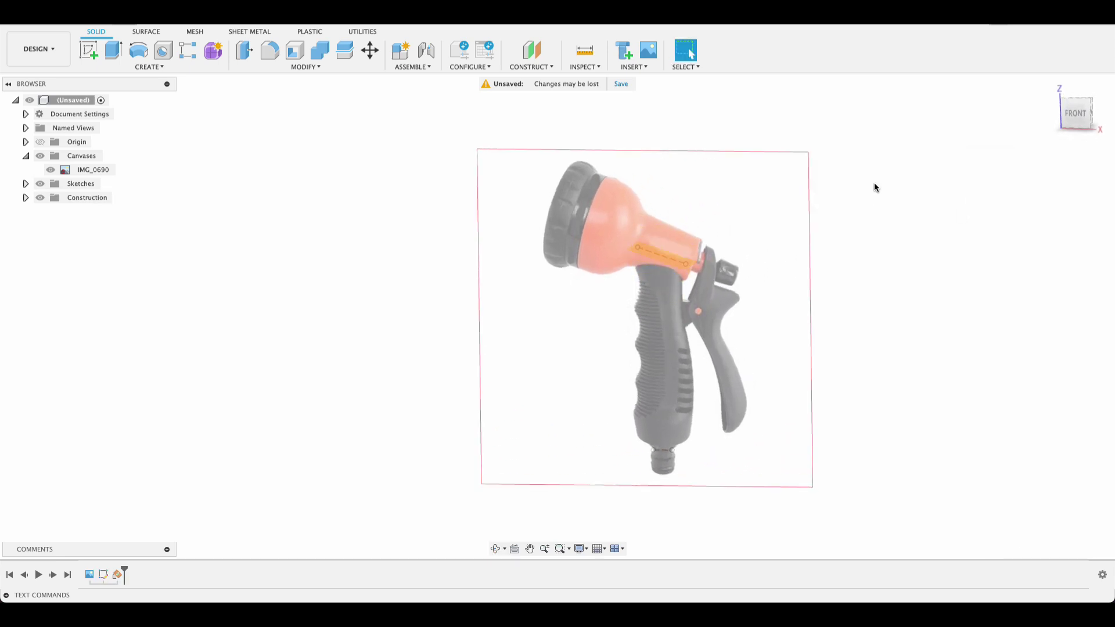
# Add a 0 degree plane at angle through the handle-base line.
pyautogui.click(529, 66)
pyautogui.click(530, 91)
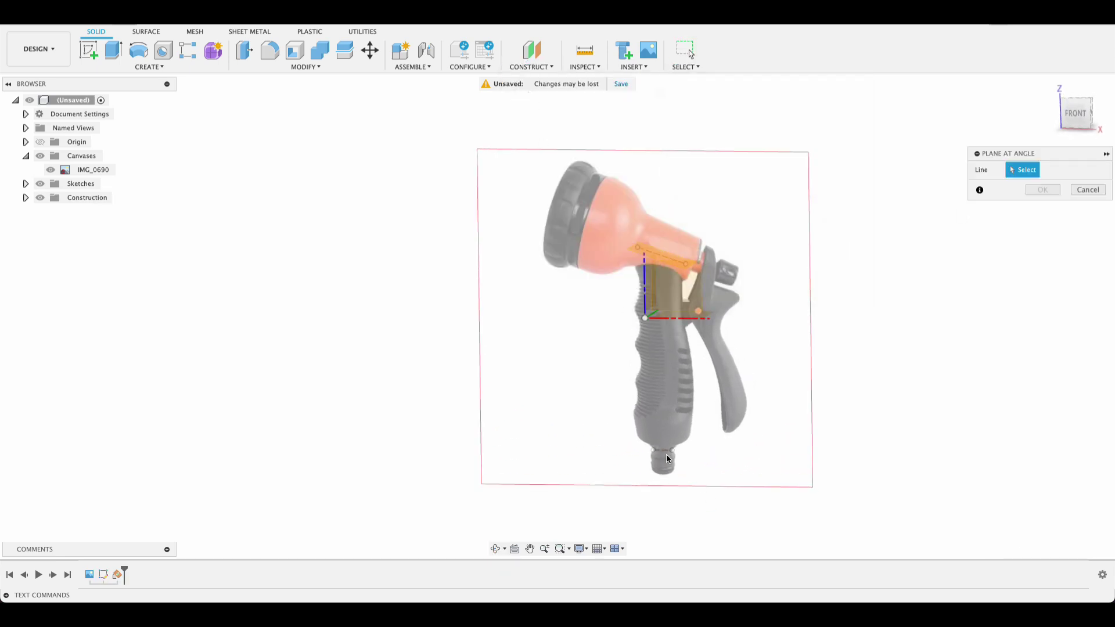
pyautogui.click(532, 67)
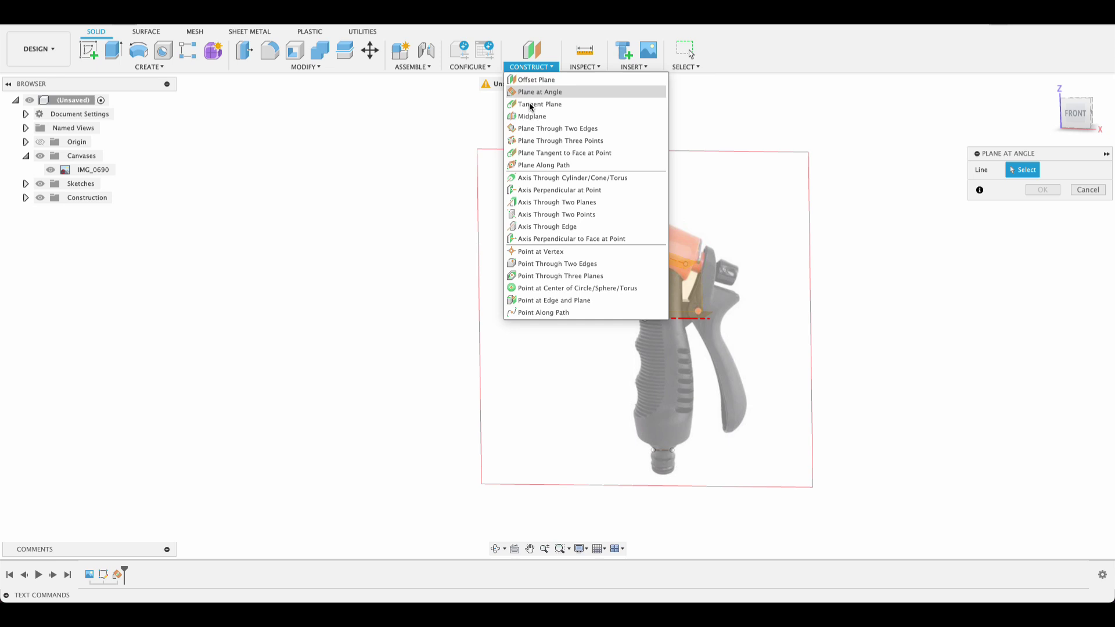
pyautogui.click(662, 450)
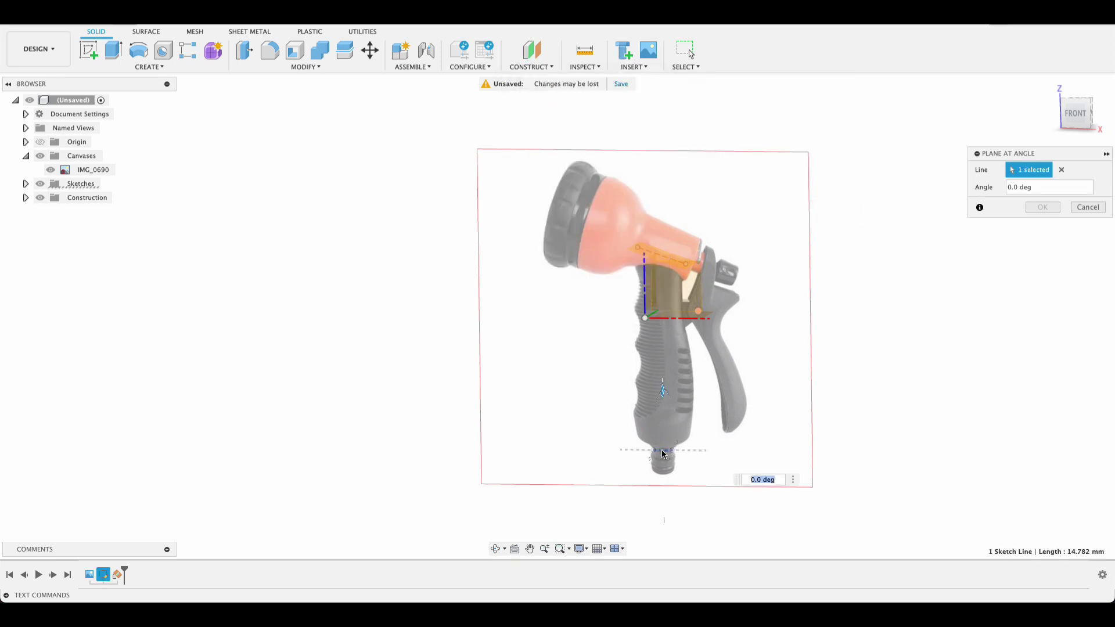
pyautogui.keyDown('shift'); pyautogui.moveTo(810, 320); pyautogui.dragTo(799, 363, button='middle'); pyautogui.keyUp('shift')
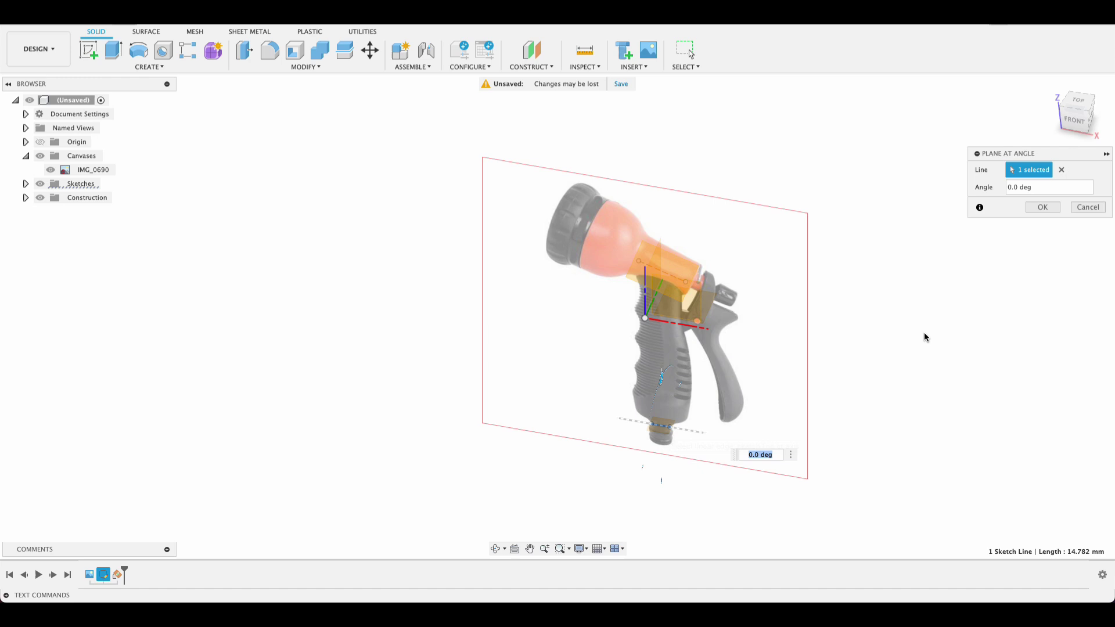
pyautogui.click(1049, 208)
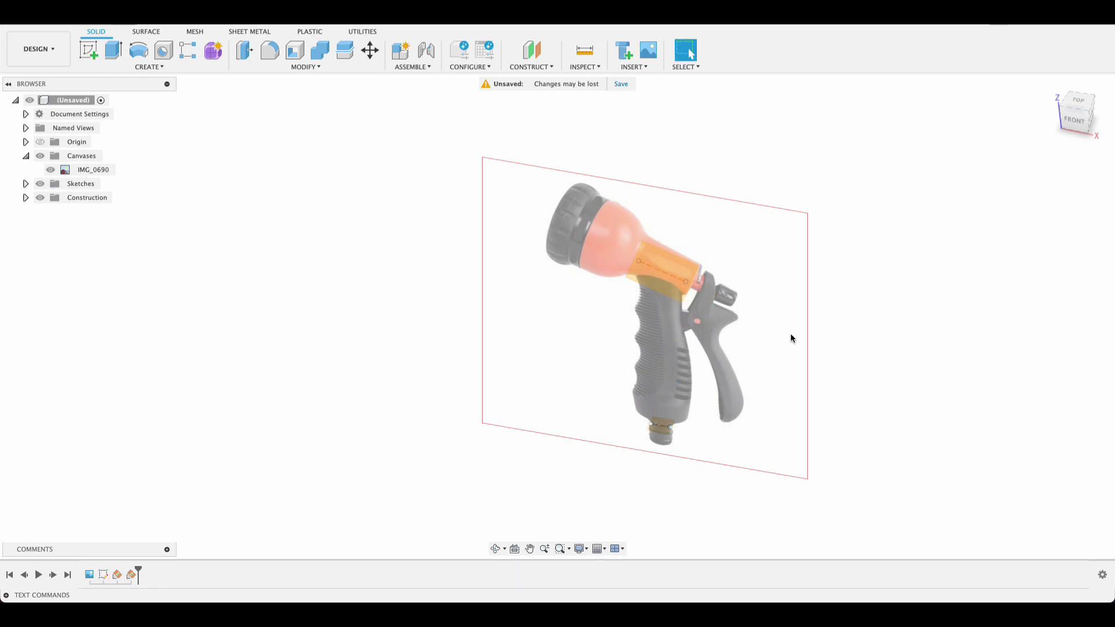
pyautogui.keyDown('shift'); pyautogui.moveTo(792, 338); pyautogui.dragTo(740, 354, button='middle'); pyautogui.keyUp('shift')
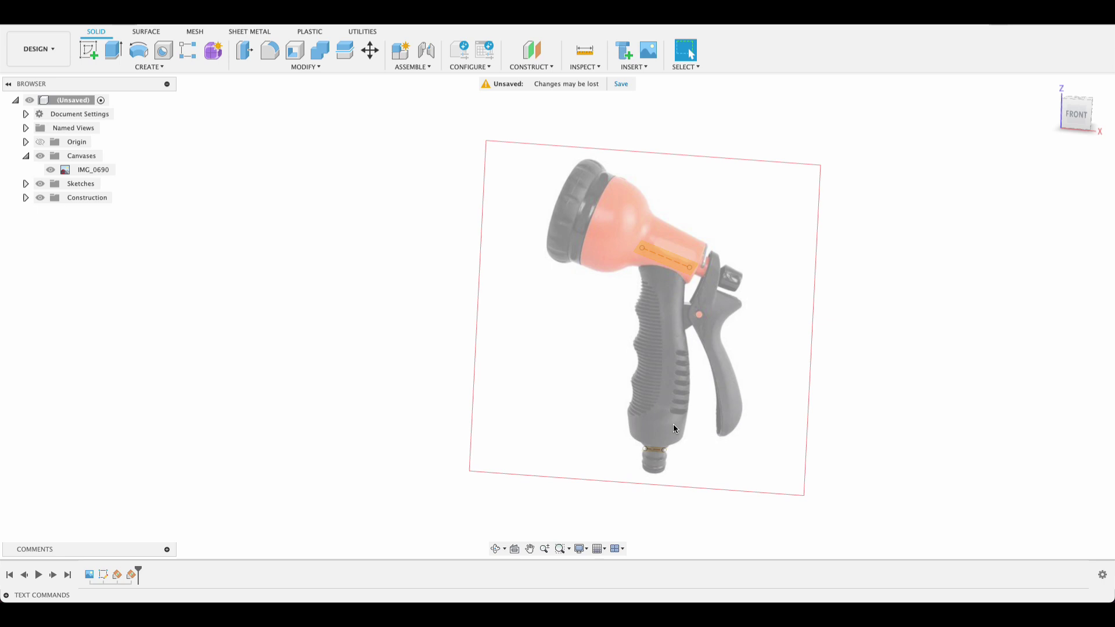
# Sketch on the angled plane and project the two neck endpoints and two handle-base points.
pyautogui.click(89, 50)
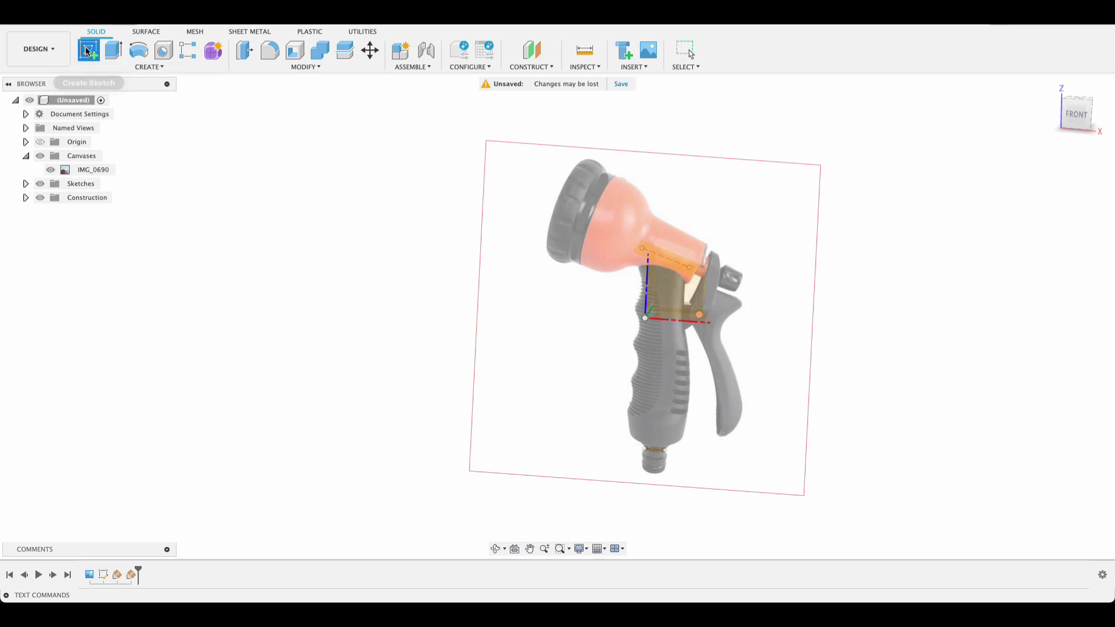
pyautogui.click(668, 288)
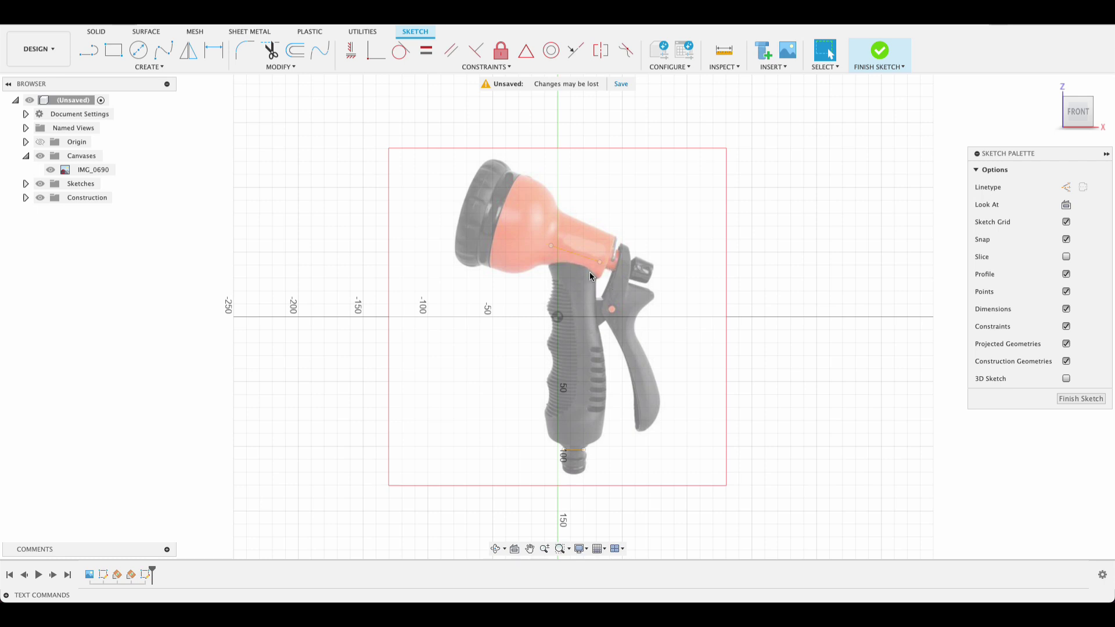
pyautogui.press('p')
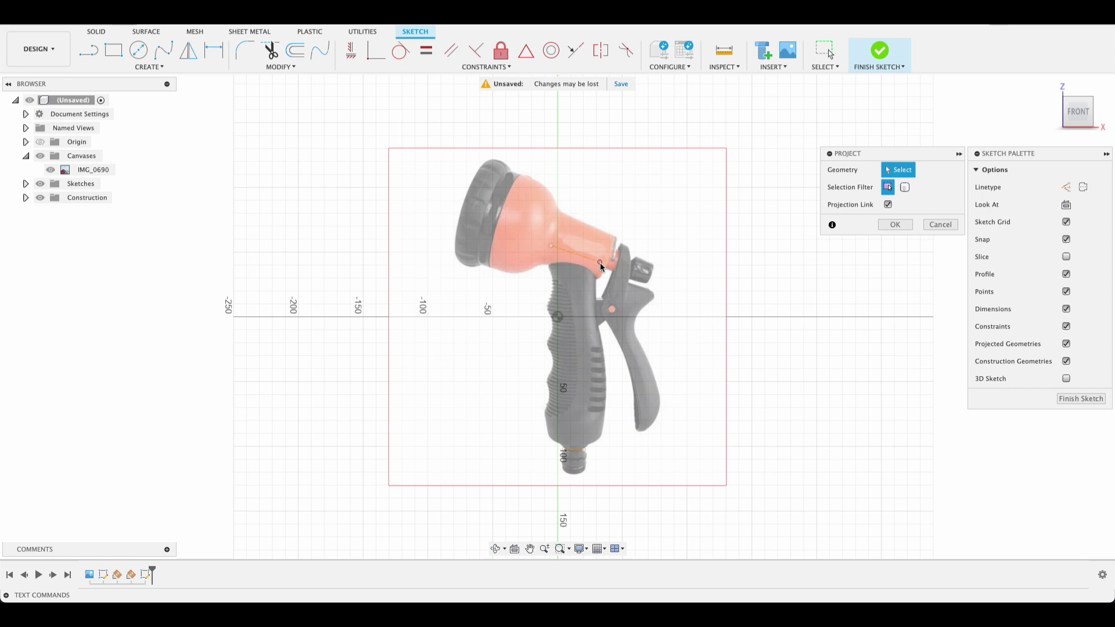
pyautogui.click(600, 263)
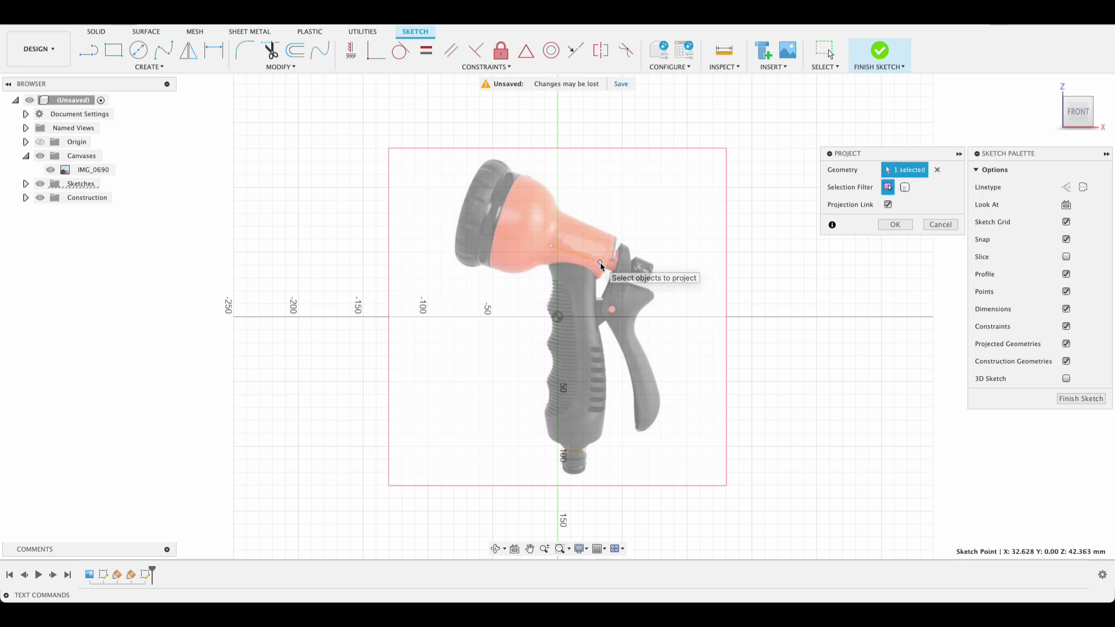
pyautogui.click(551, 245)
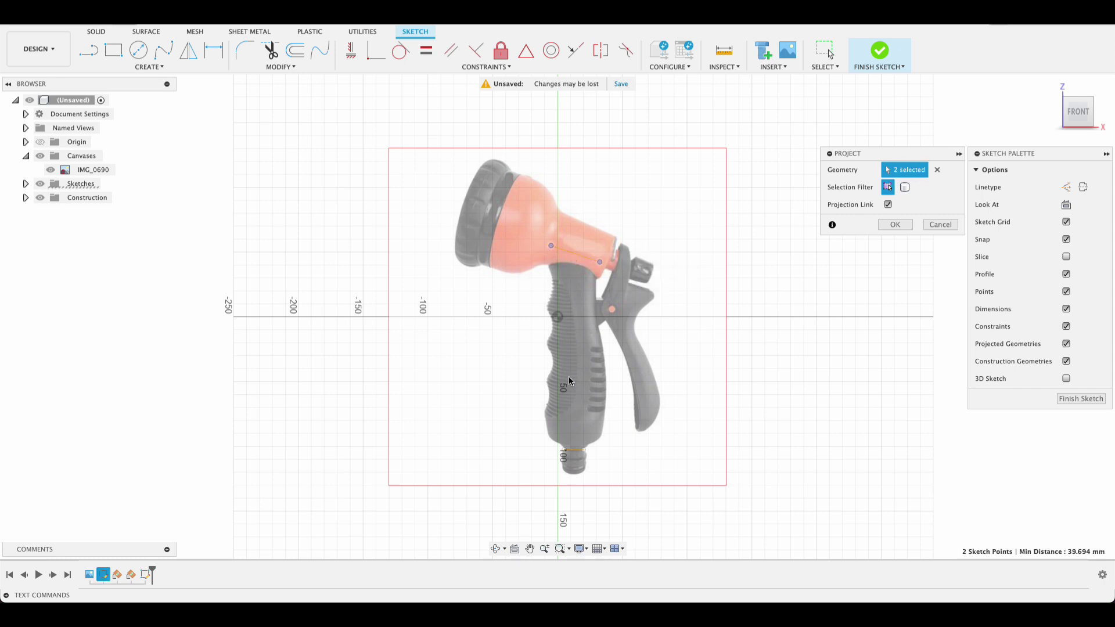
pyautogui.click(584, 451)
pyautogui.click(564, 451)
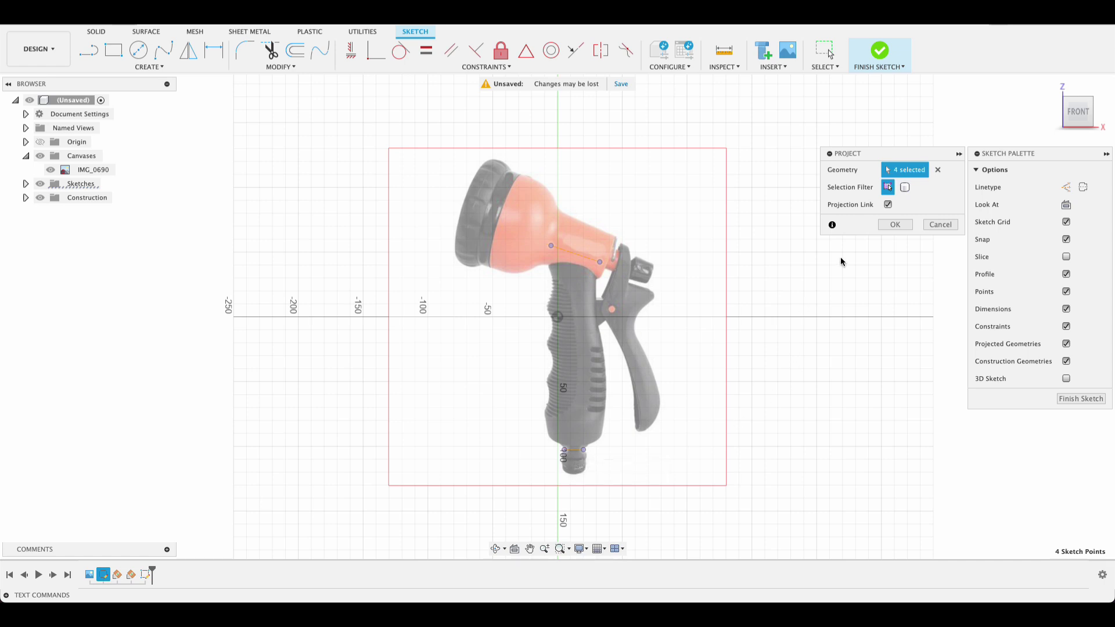
pyautogui.click(894, 225)
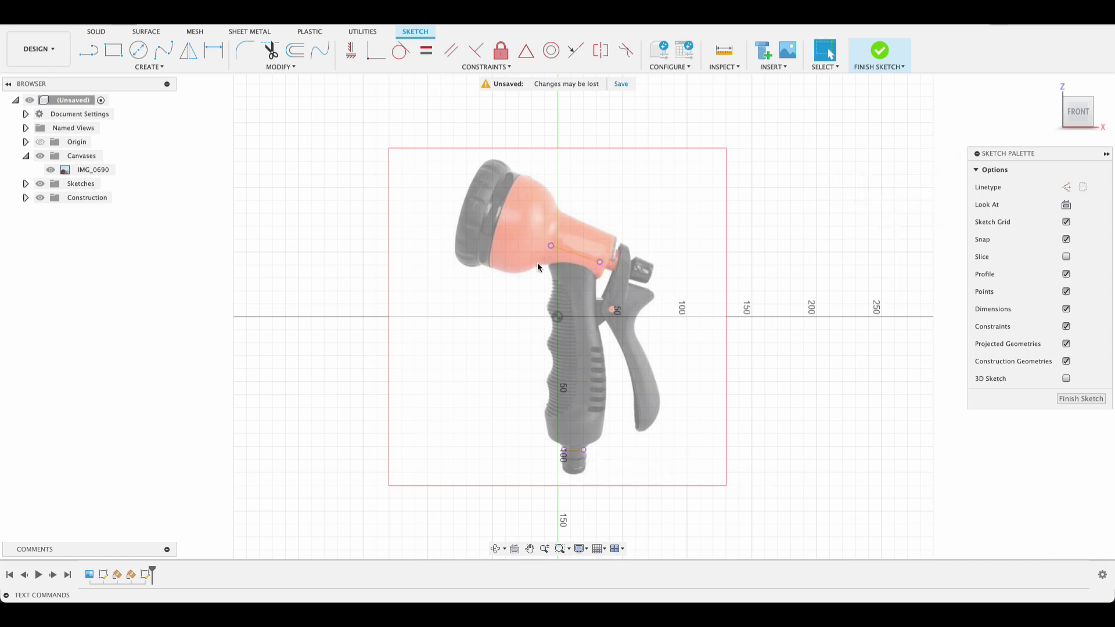
# Draw a fit point spline down the handle's front edge from the neck point to the connector endpoint.
pyautogui.click(163, 50)
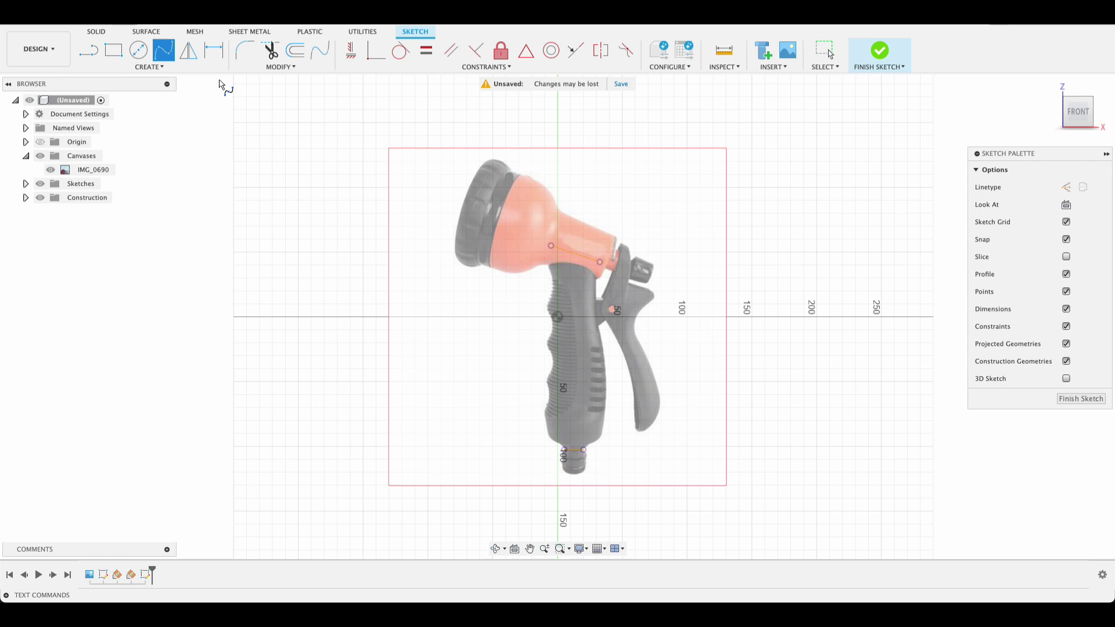
pyautogui.click(599, 262)
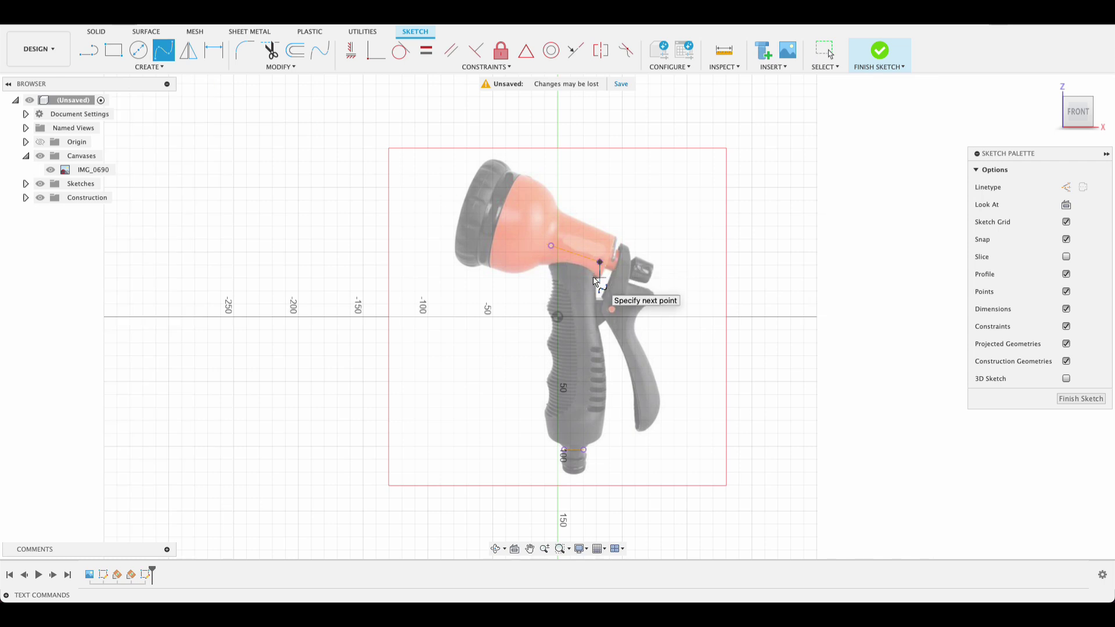
pyautogui.click(595, 317)
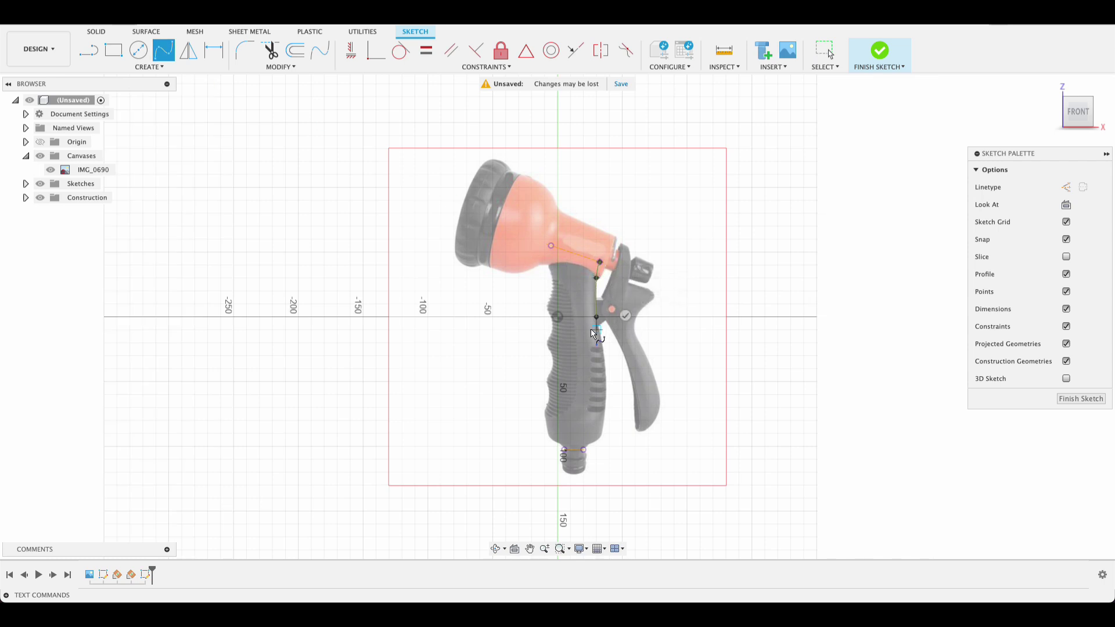
pyautogui.click(605, 373)
pyautogui.scroll(2, 608, 422)
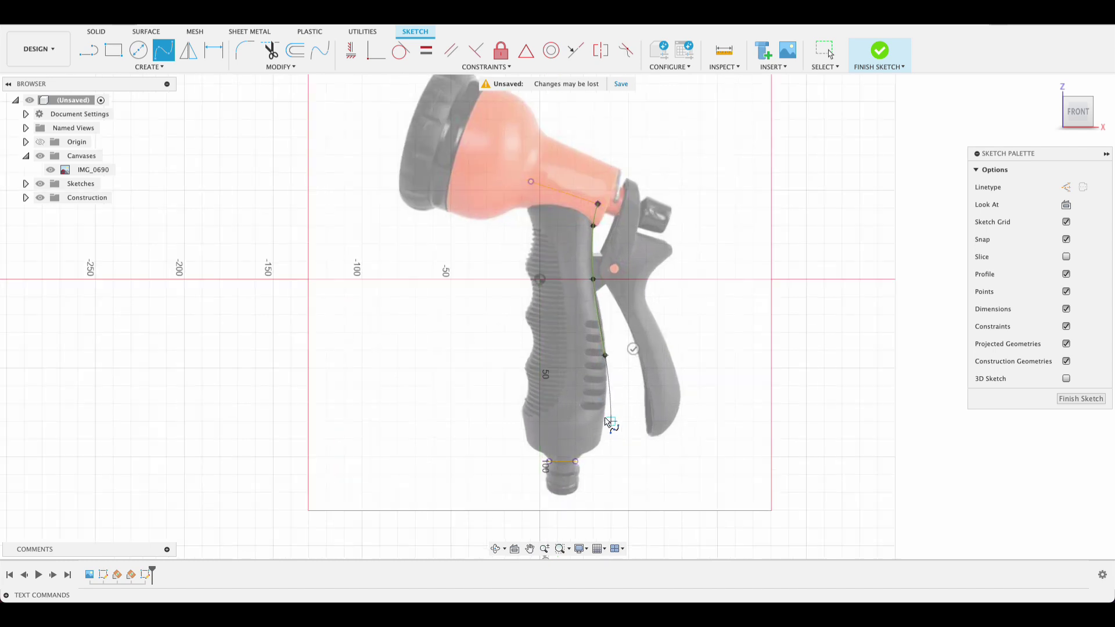
pyautogui.scroll(3, 608, 422)
pyautogui.click(600, 430)
pyautogui.click(591, 472)
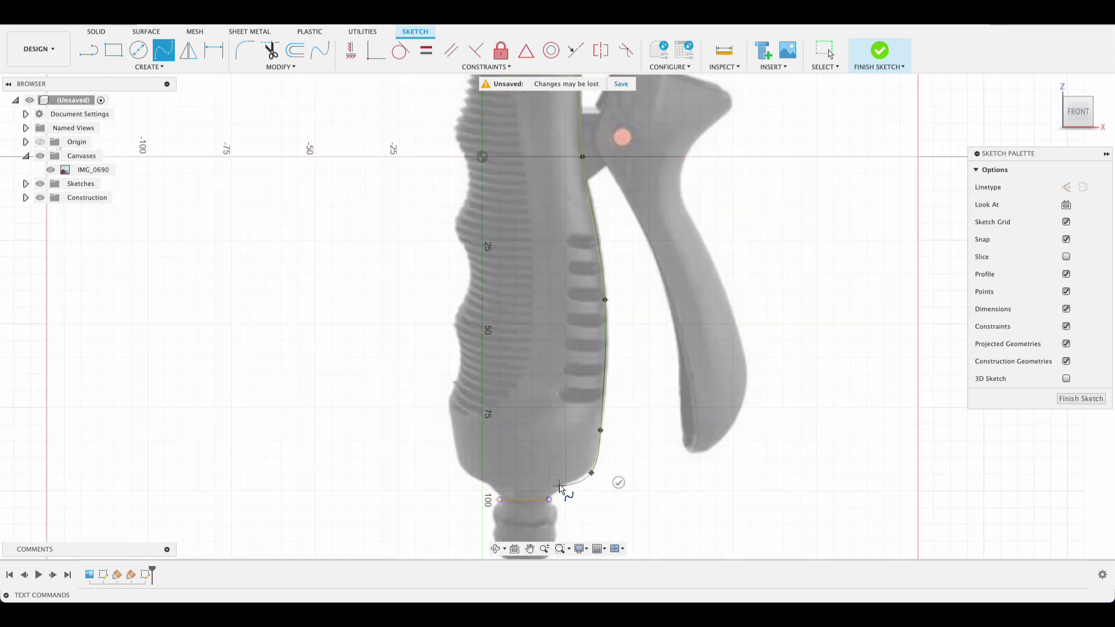
pyautogui.click(562, 486)
pyautogui.doubleClick(549, 499)
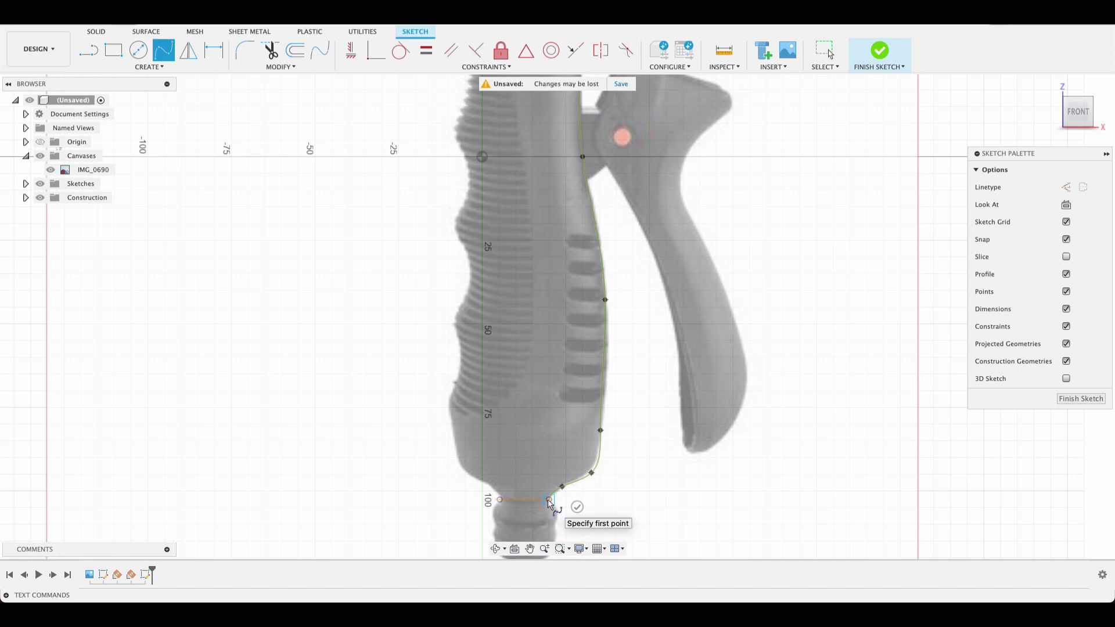
pyautogui.click(548, 501)
pyautogui.press('Escape')
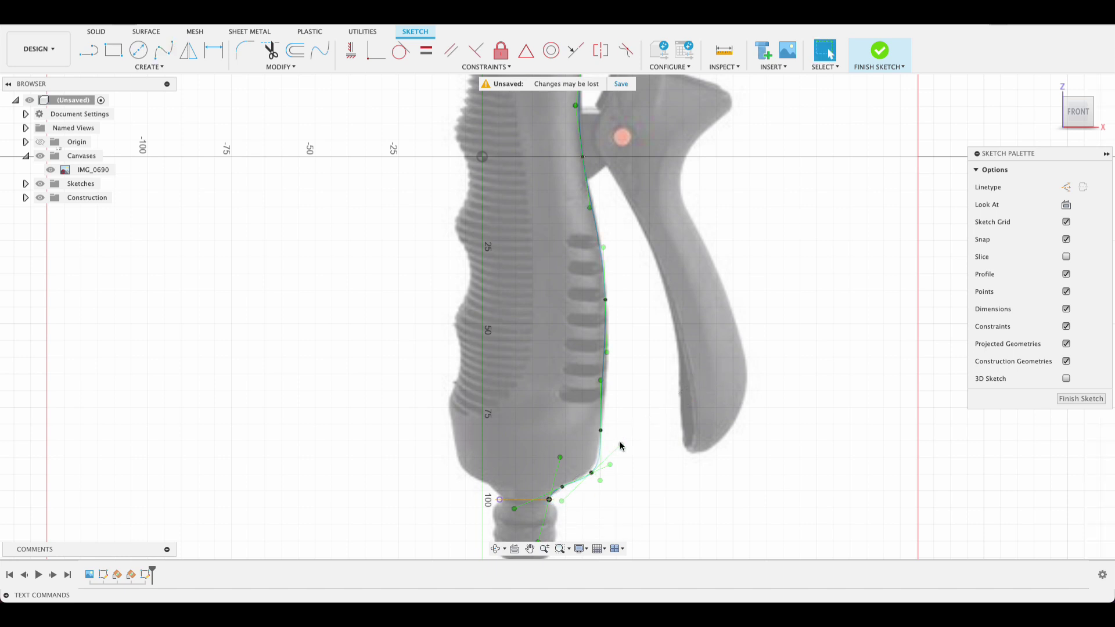
pyautogui.scroll(-2, 657, 385)
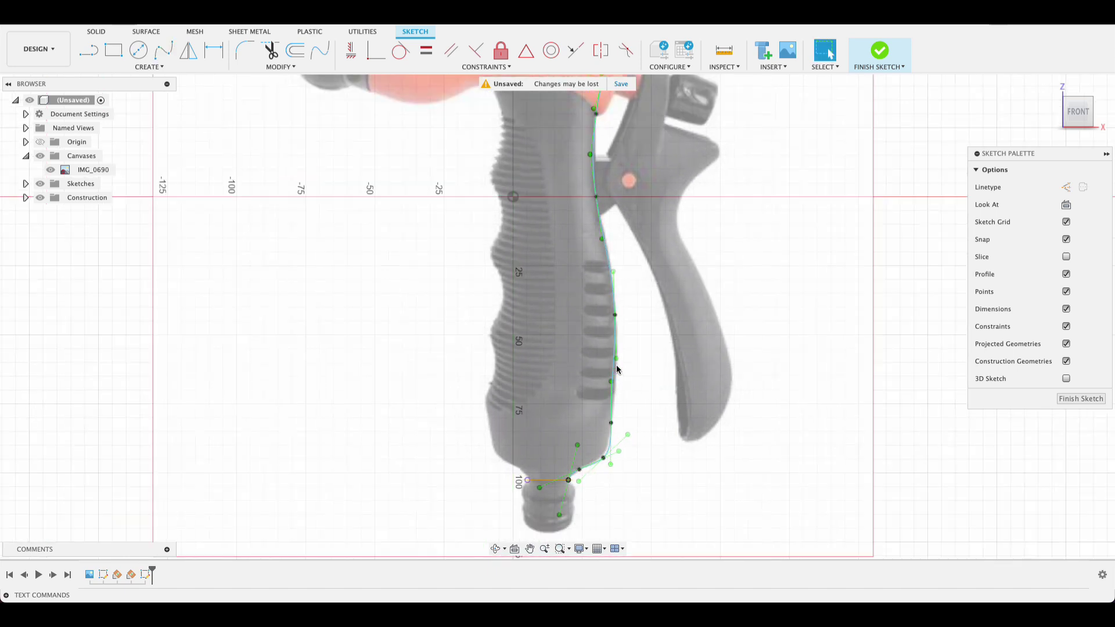
# Drag the front-edge spline's fit points so the curve follows the handle edge.
pyautogui.moveTo(612, 383)
pyautogui.mouseDown()
pyautogui.moveTo(626, 390)
pyautogui.moveTo(609, 443)
pyautogui.moveTo(612, 378)
pyautogui.mouseUp()
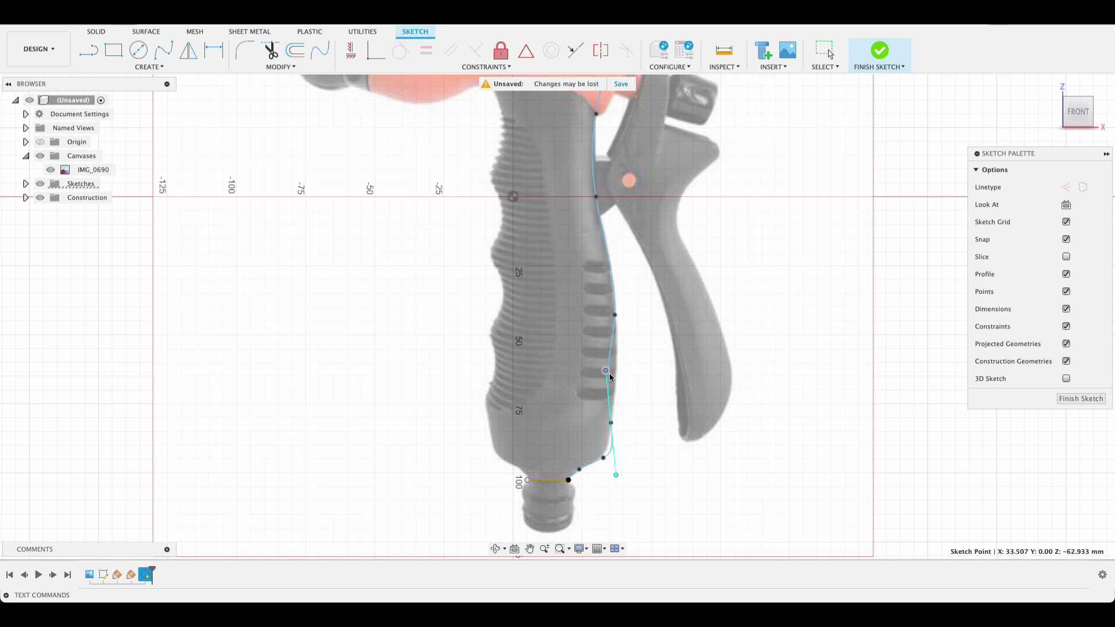
pyautogui.click(611, 424)
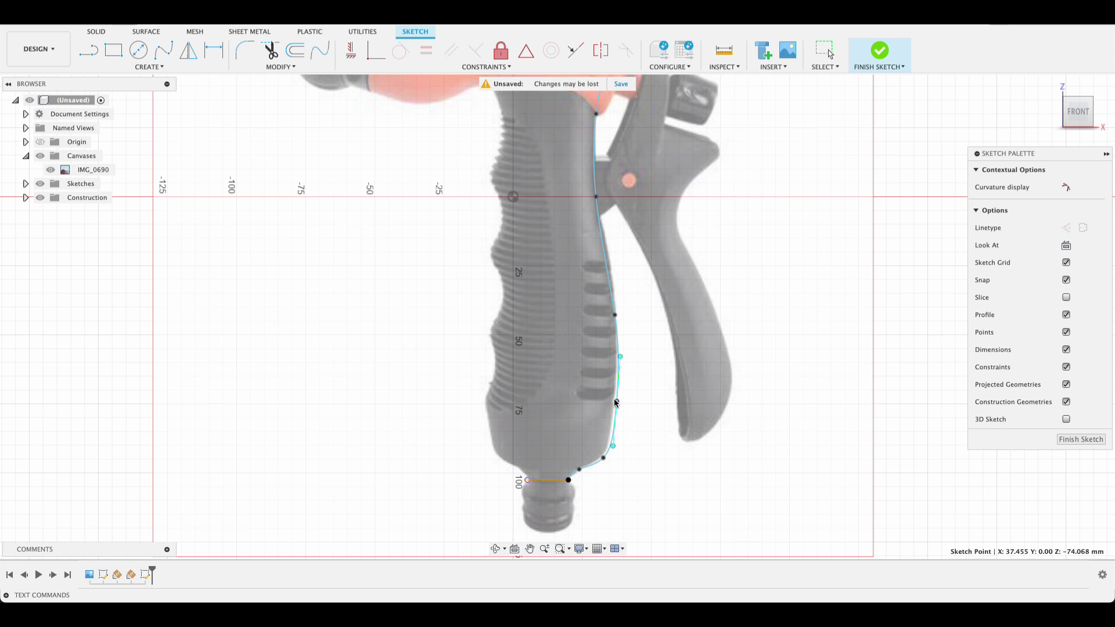
pyautogui.moveTo(612, 404); pyautogui.dragTo(610, 406)
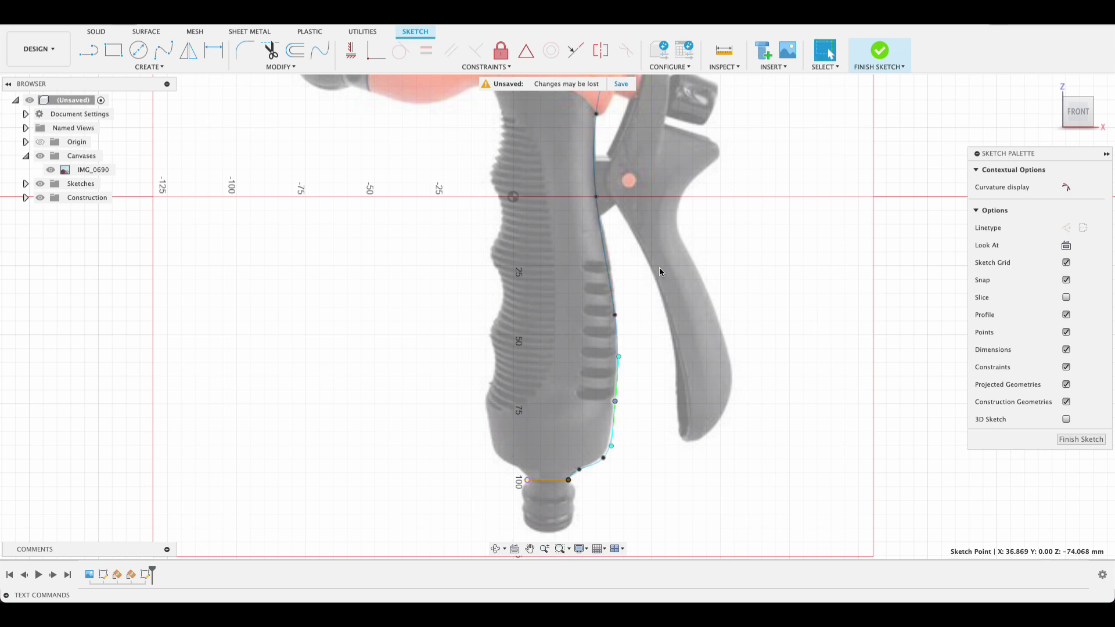
pyautogui.moveTo(659, 298)
pyautogui.mouseDown(button='middle')
pyautogui.moveTo(673, 408)
pyautogui.moveTo(667, 369)
pyautogui.mouseUp(button='middle')
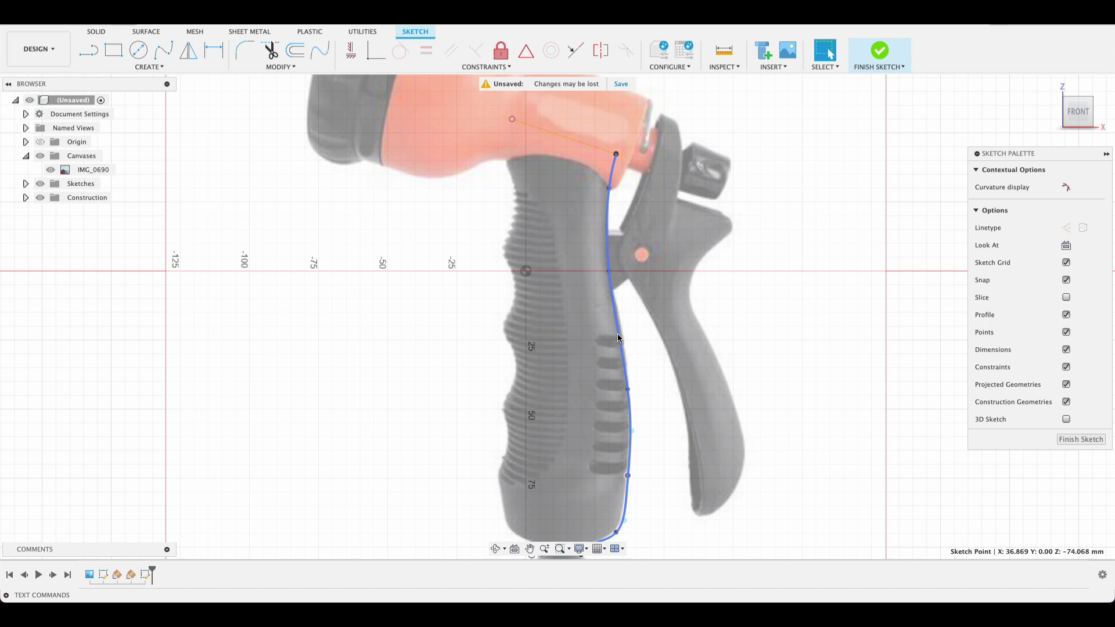
pyautogui.click(624, 353)
pyautogui.click(619, 318)
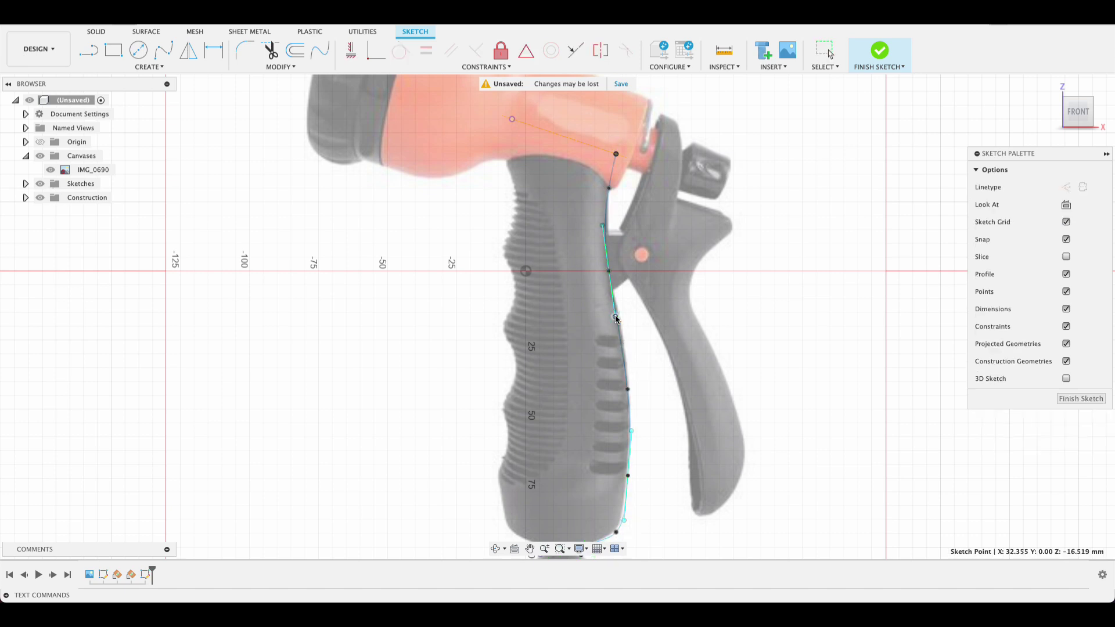
pyautogui.press('Escape')
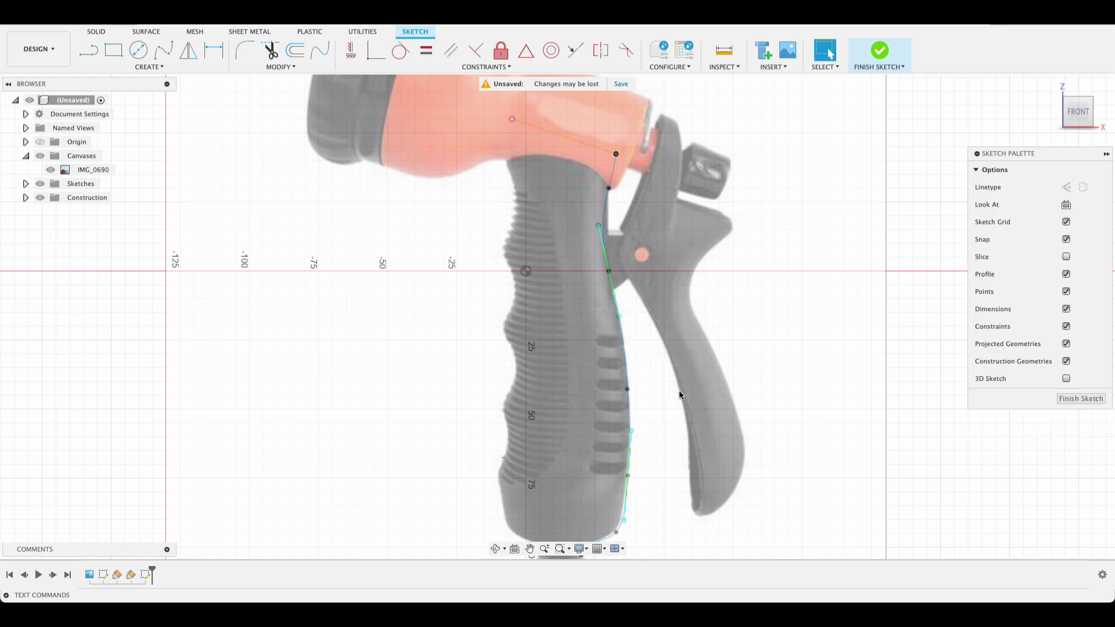
# Draw a fit point spline along the handle's ridged back edge from the top point to the connector.
pyautogui.click(164, 51)
pyautogui.click(512, 119)
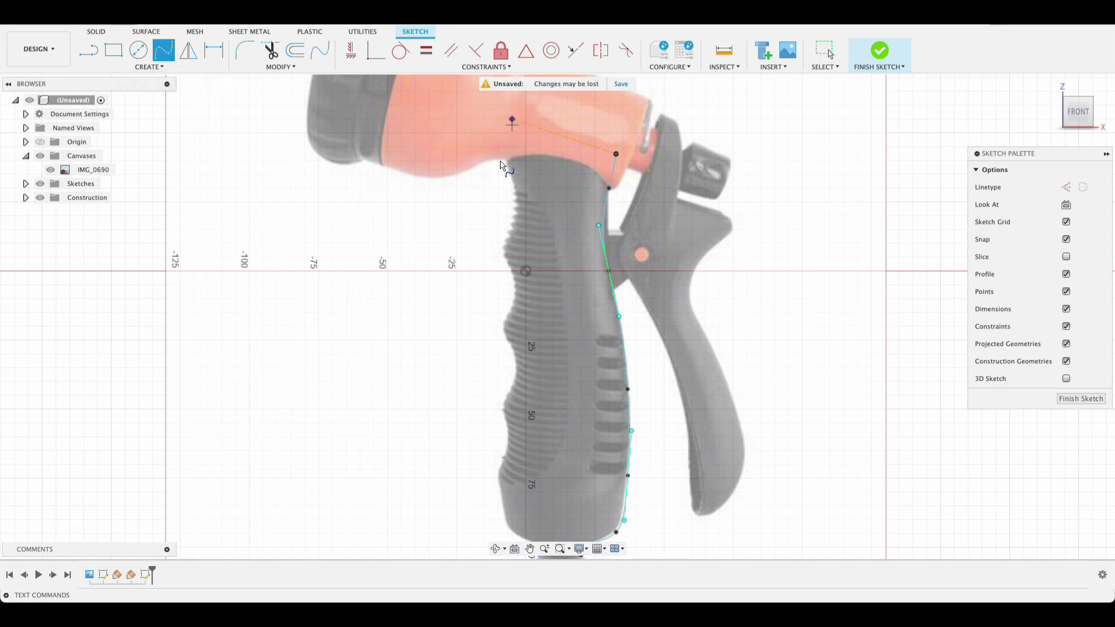
pyautogui.click(505, 163)
pyautogui.click(512, 201)
pyautogui.click(502, 249)
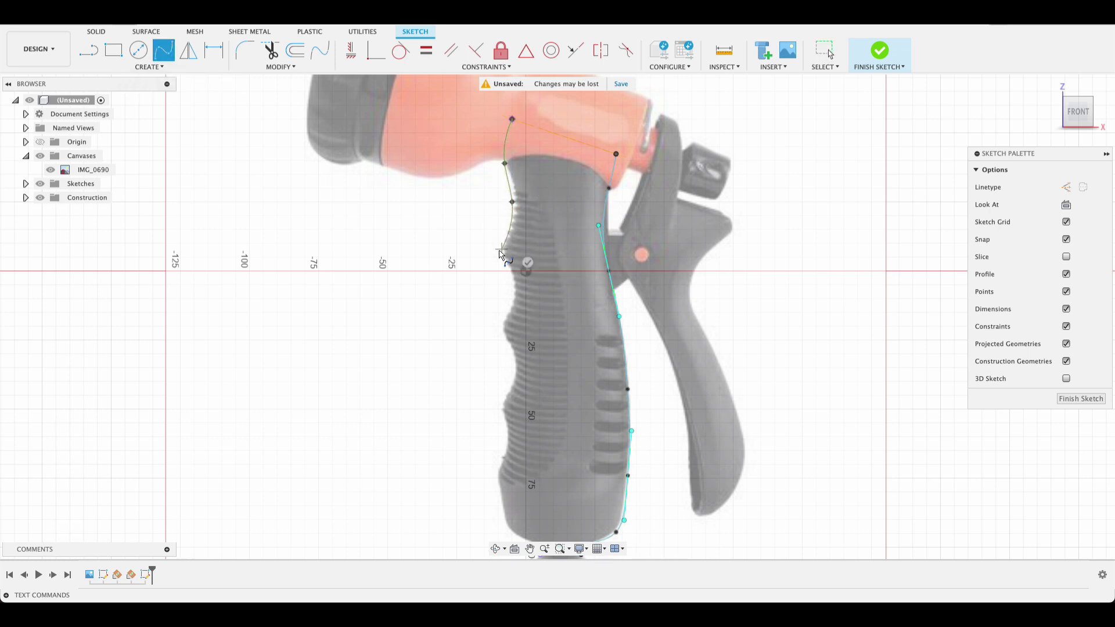
pyautogui.click(512, 285)
pyautogui.click(498, 327)
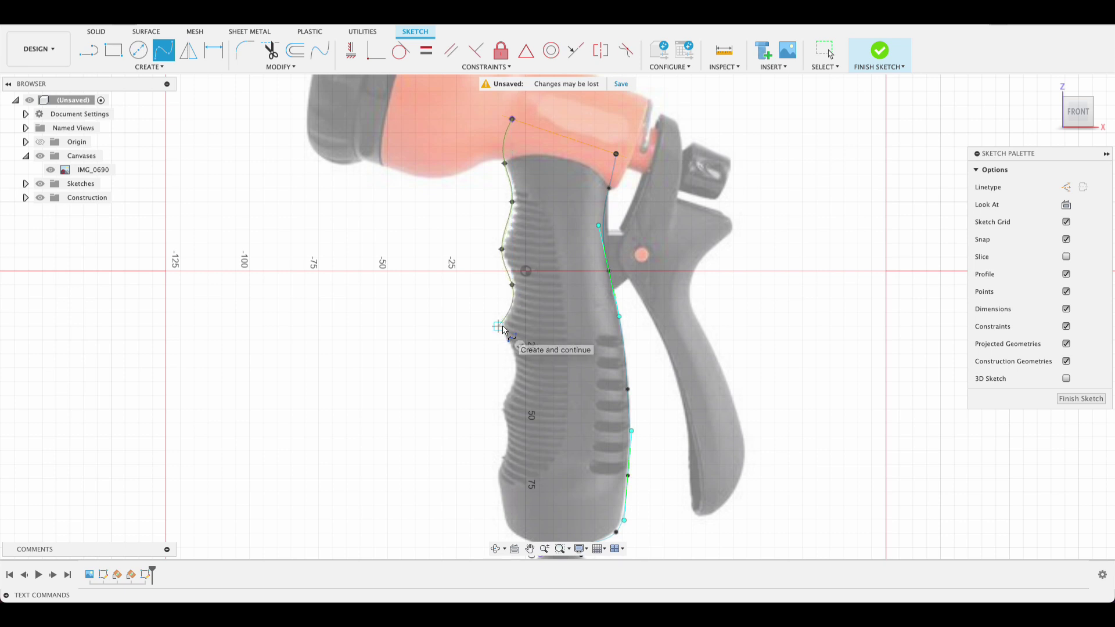
pyautogui.click(518, 368)
pyautogui.click(502, 406)
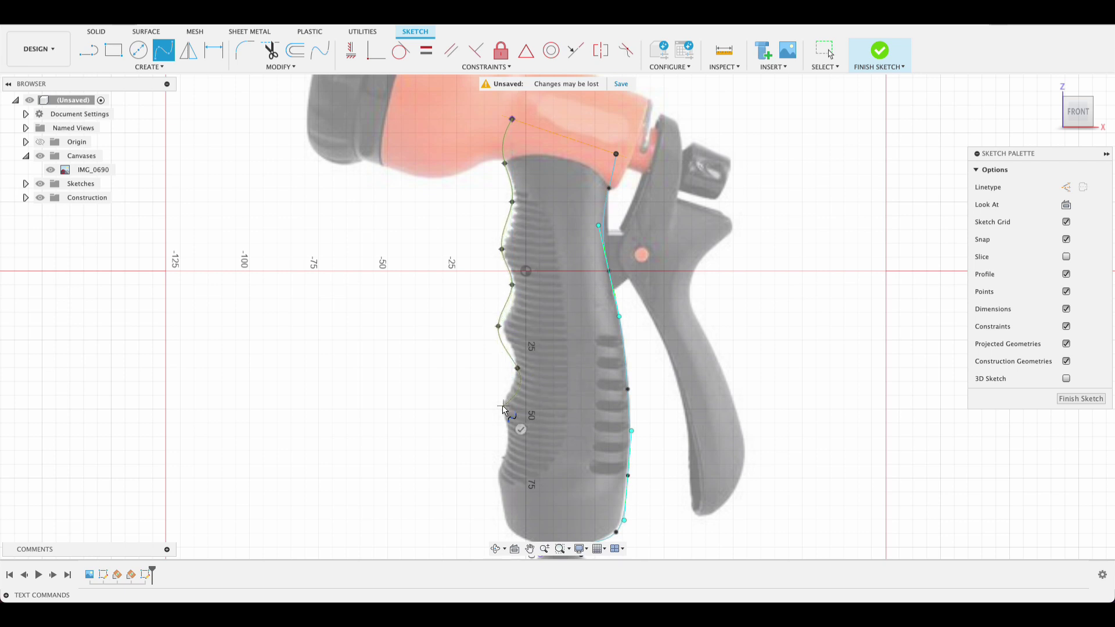
pyautogui.click(507, 439)
pyautogui.click(498, 472)
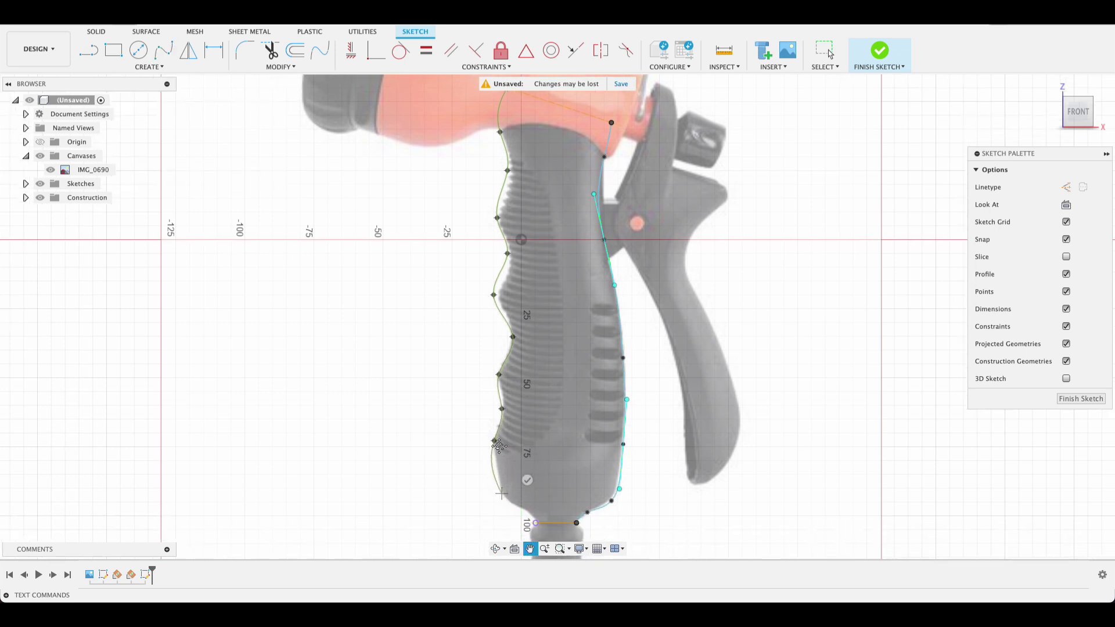
pyautogui.moveTo(500, 446); pyautogui.dragTo(493, 350, button='middle')
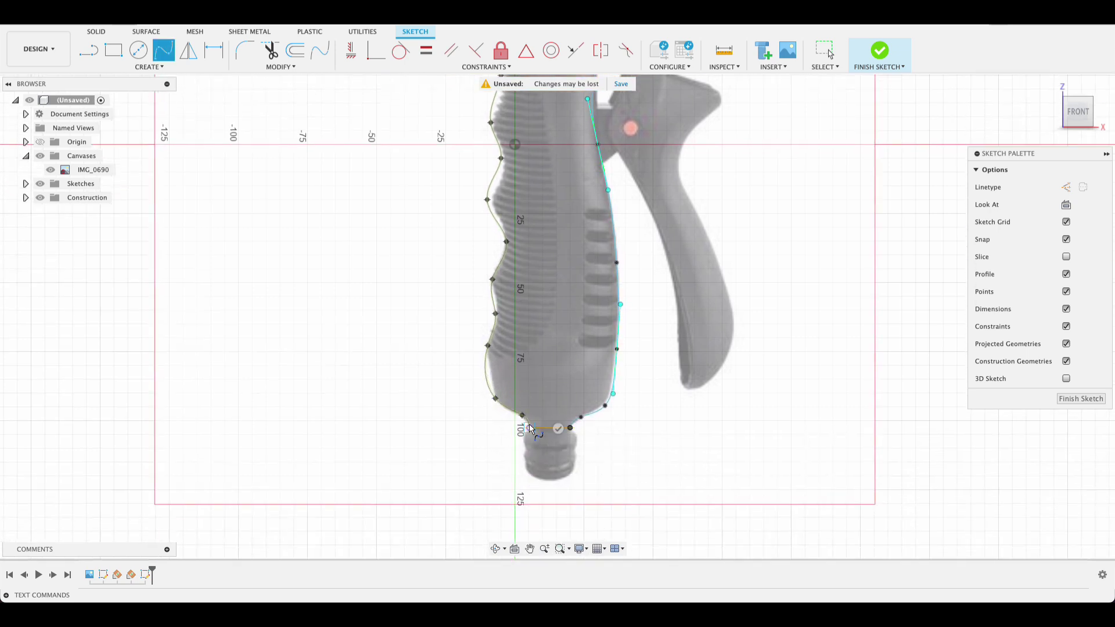
pyautogui.click(558, 428)
pyautogui.press('Escape')
# Reshape the back-edge spline by moving fit points and adjusting the bottom corner tangent.
pyautogui.moveTo(582, 282); pyautogui.dragTo(615, 439, button='middle')
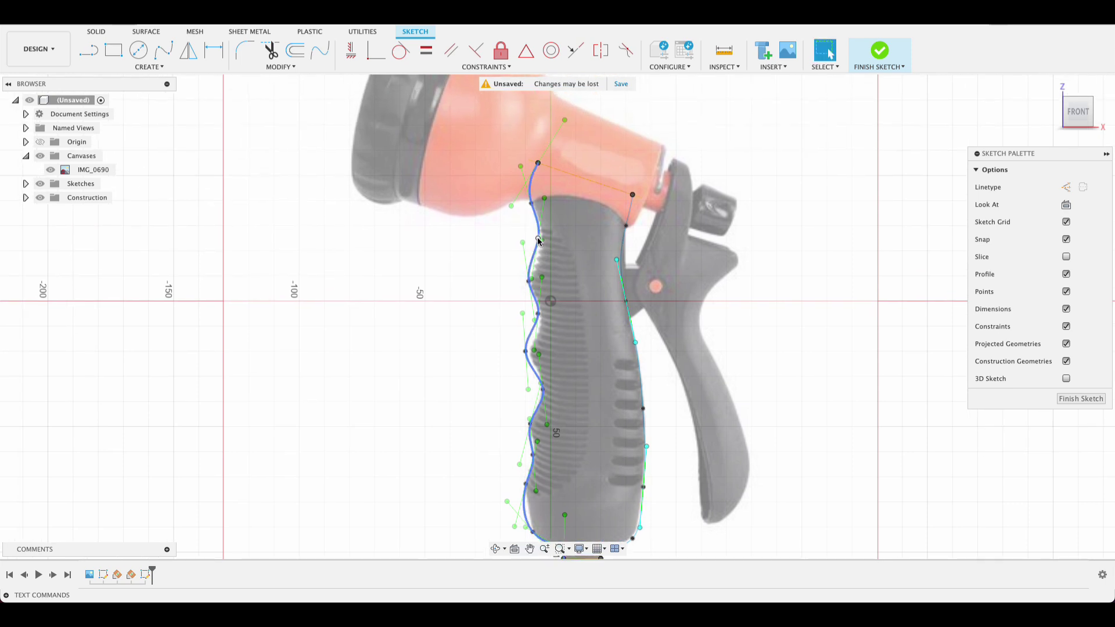
pyautogui.click(540, 245)
pyautogui.moveTo(538, 313); pyautogui.dragTo(539, 321)
pyautogui.moveTo(525, 351); pyautogui.dragTo(525, 351)
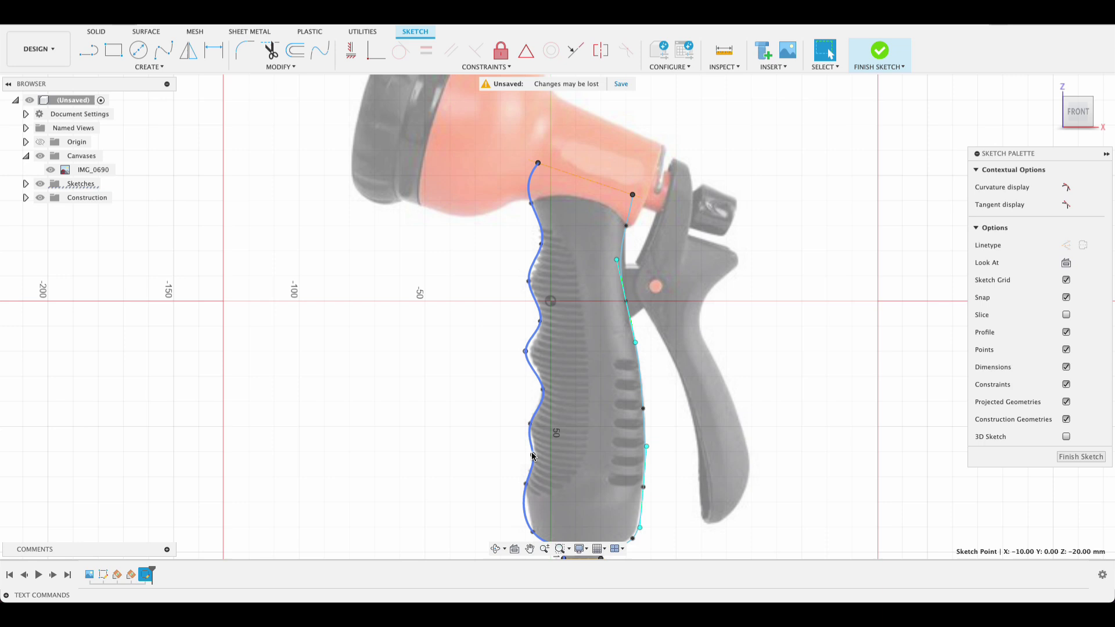
pyautogui.click(533, 533)
pyautogui.scroll(-3, 561, 518)
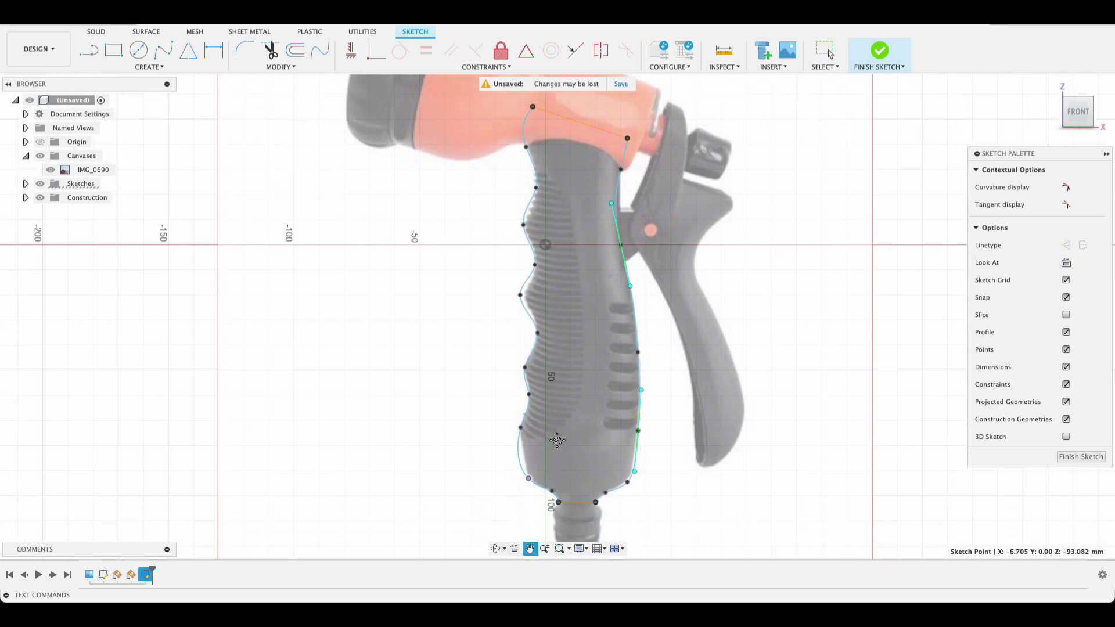
pyautogui.click(536, 440)
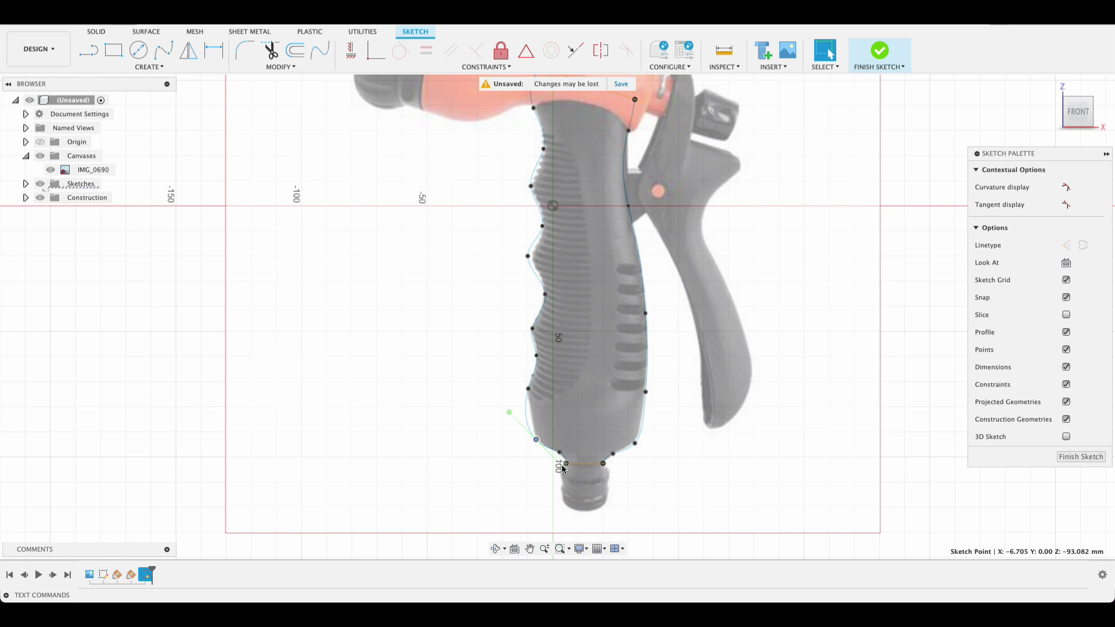
pyautogui.moveTo(509, 413)
pyautogui.mouseDown()
pyautogui.moveTo(529, 424)
pyautogui.moveTo(525, 403)
pyautogui.moveTo(527, 423)
pyautogui.moveTo(523, 413)
pyautogui.mouseUp()
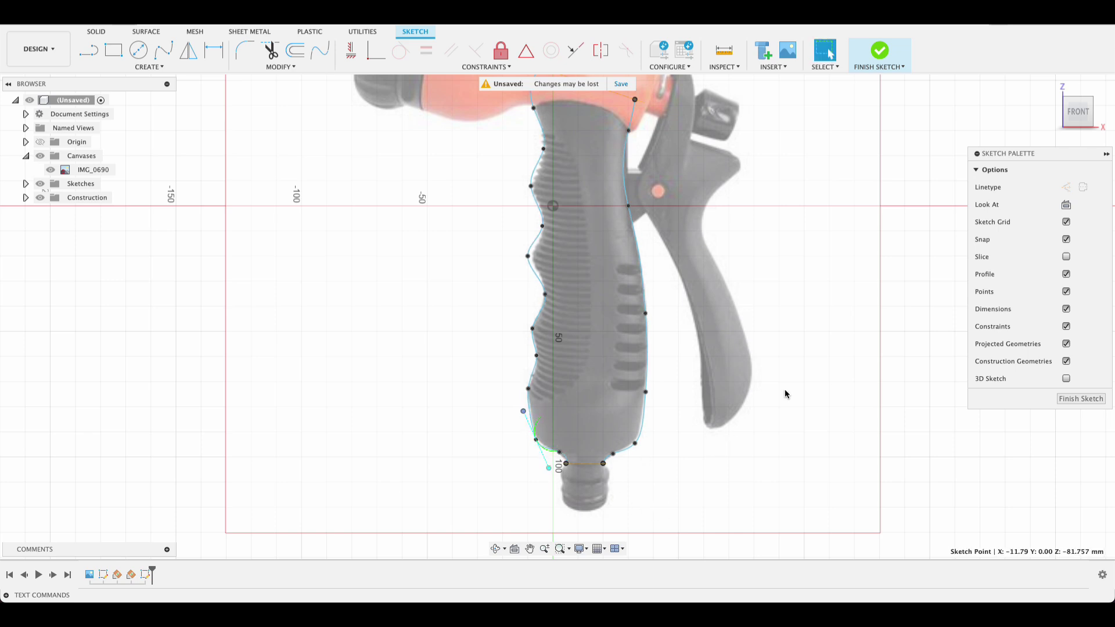
# Finish the handle outline sketch, reopen it to check the back-edge curve, and finish again.
pyautogui.click(1075, 399)
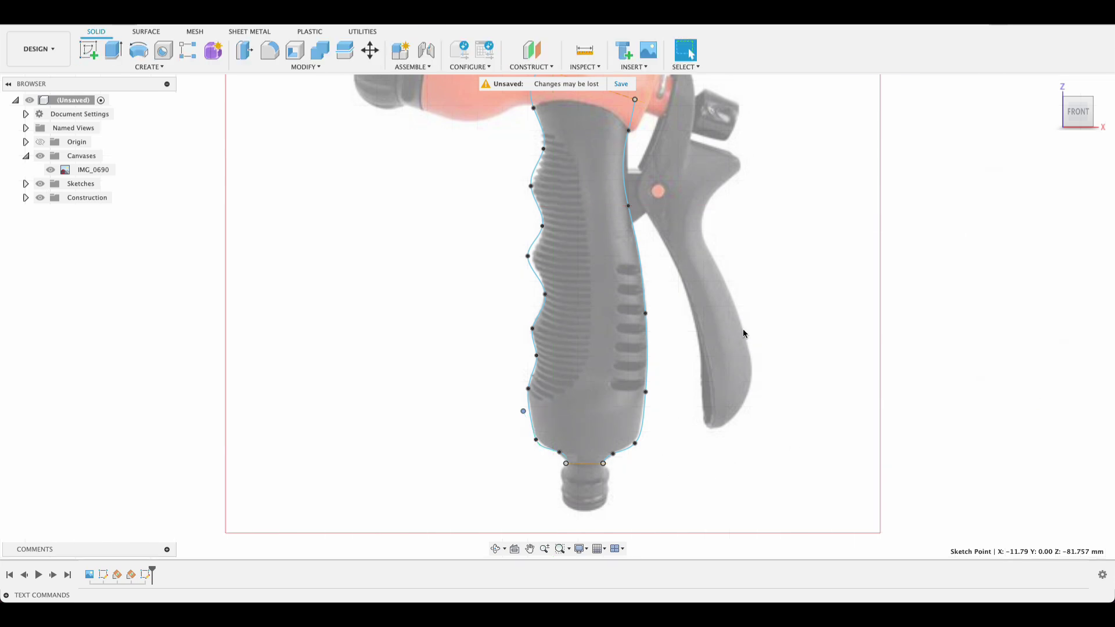
pyautogui.scroll(-3, 743, 328)
pyautogui.scroll(3, 752, 322)
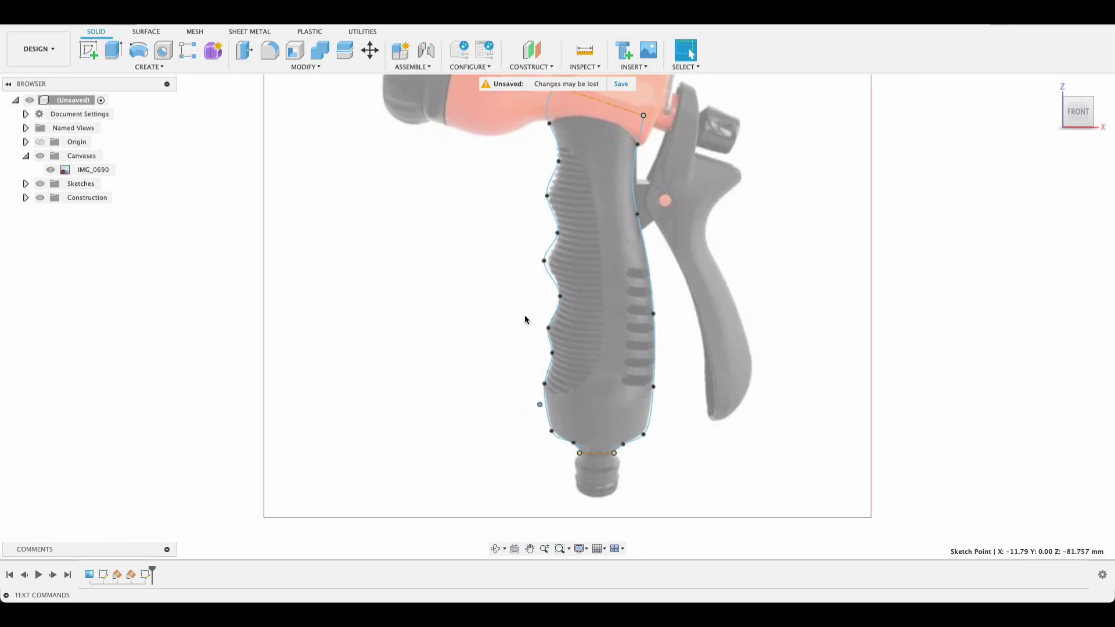
pyautogui.doubleClick(146, 574)
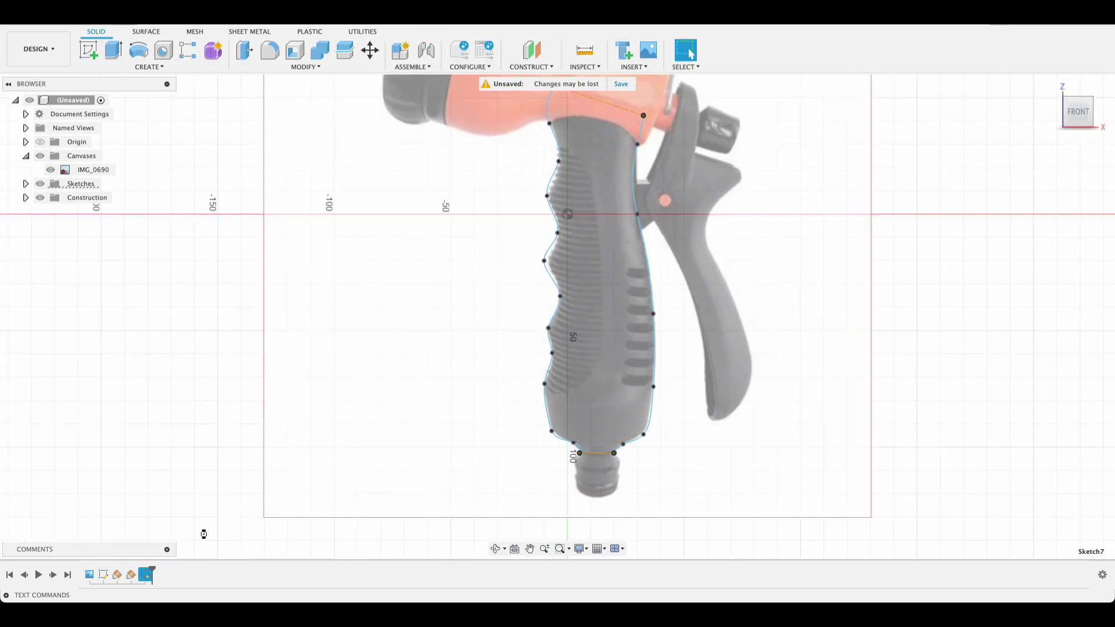
pyautogui.click(548, 265)
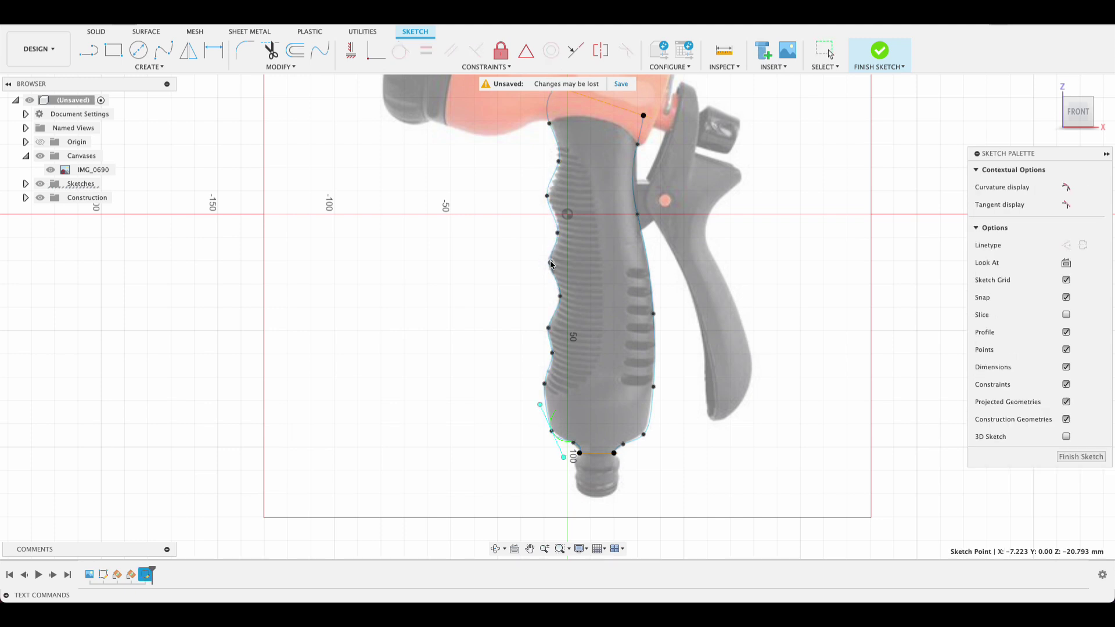
pyautogui.click(1079, 457)
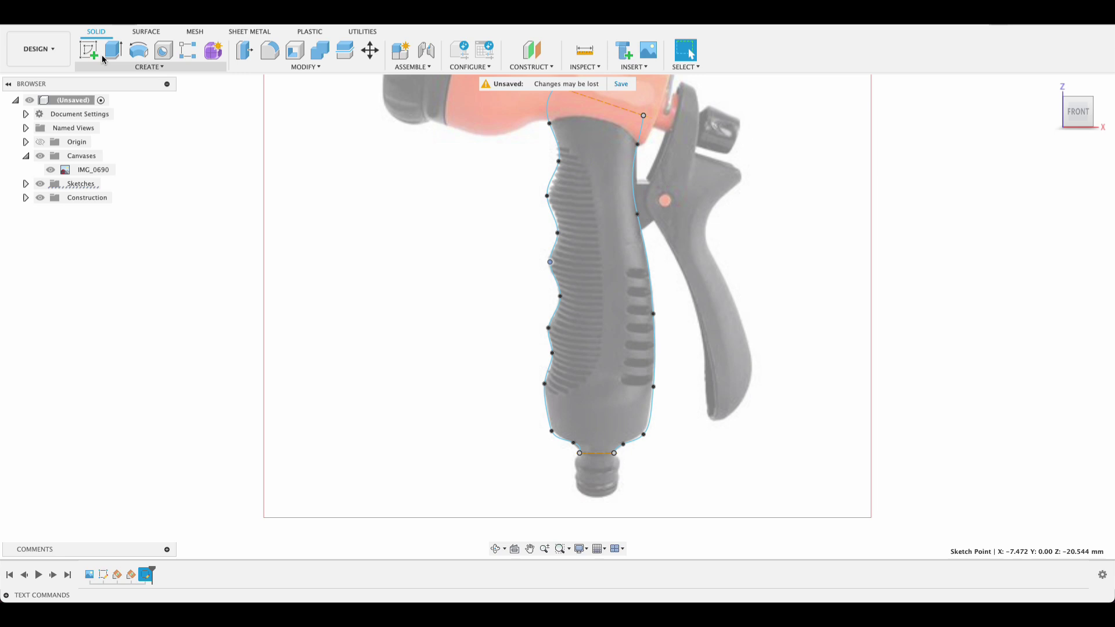
pyautogui.click(88, 50)
# Start a sketch on an origin plane and project the grip's 14.782 mm bottom line into it.
pyautogui.click(726, 325)
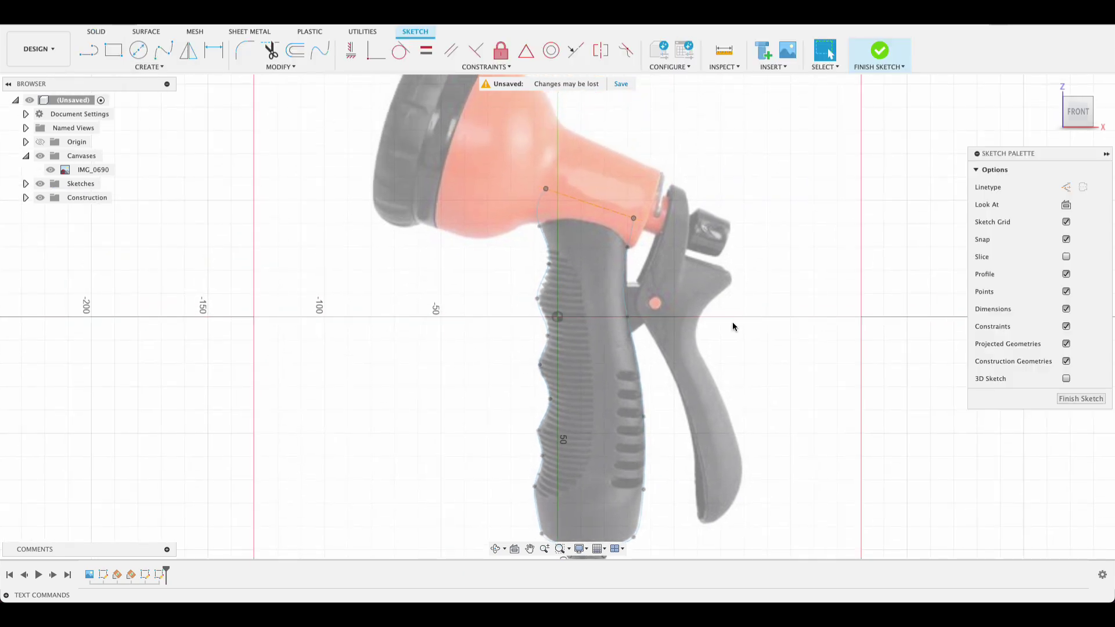
pyautogui.click(1083, 400)
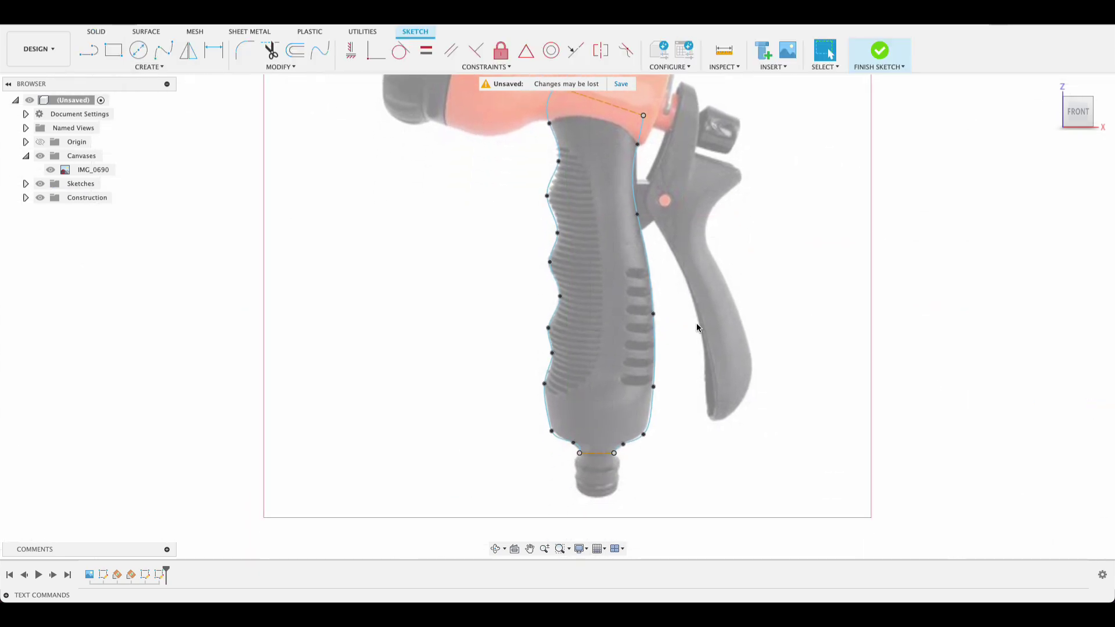
pyautogui.click(90, 50)
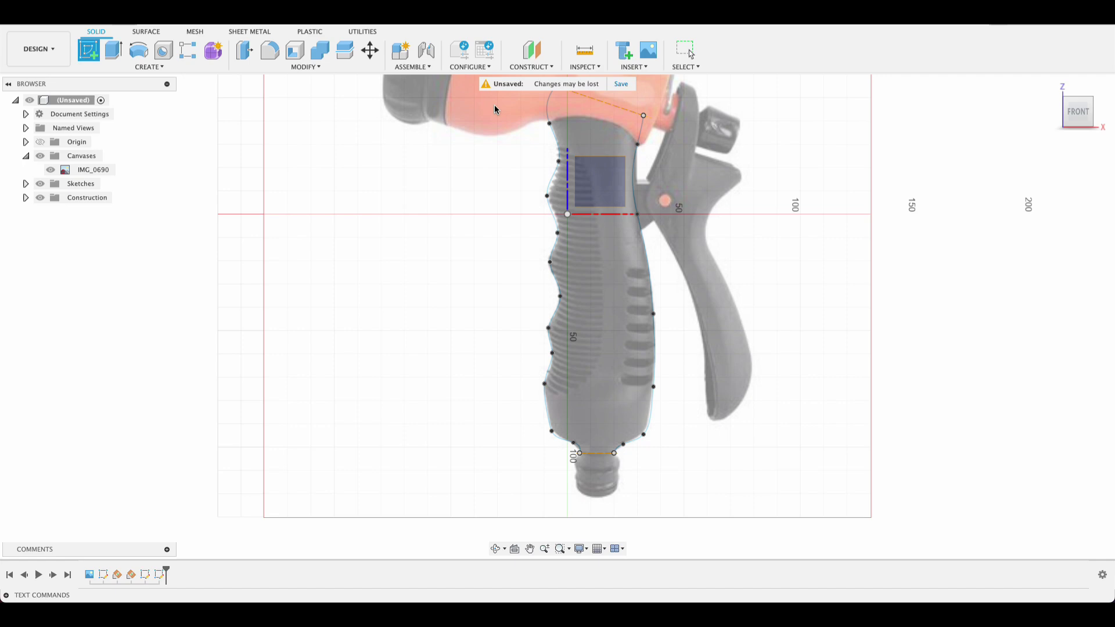
pyautogui.moveTo(542, 243)
pyautogui.keyDown('shift'); pyautogui.mouseDown(button='middle')
pyautogui.moveTo(604, 438)
pyautogui.moveTo(610, 384)
pyautogui.moveTo(720, 353)
pyautogui.mouseUp(button='middle'); pyautogui.keyUp('shift')
pyautogui.click(594, 459)
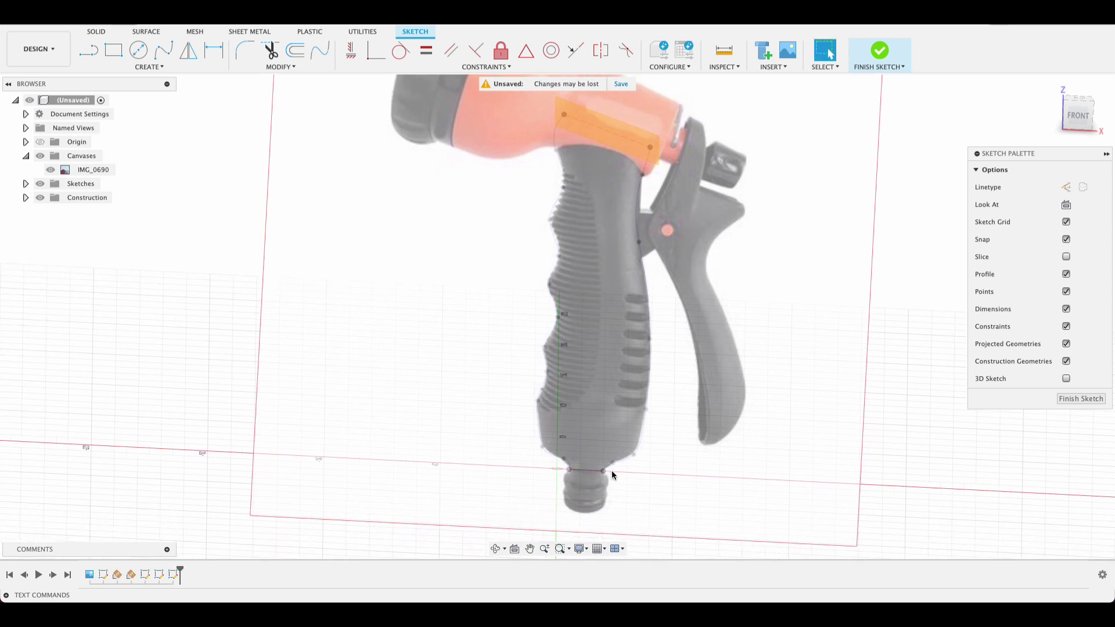
pyautogui.click(631, 460)
pyautogui.press('p')
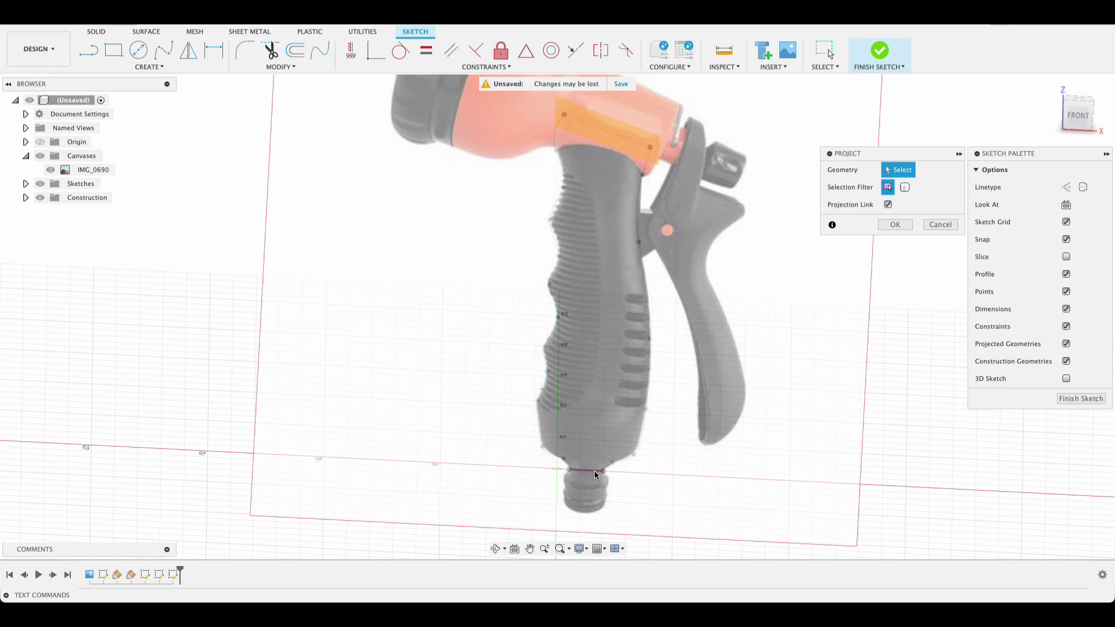
pyautogui.click(592, 471)
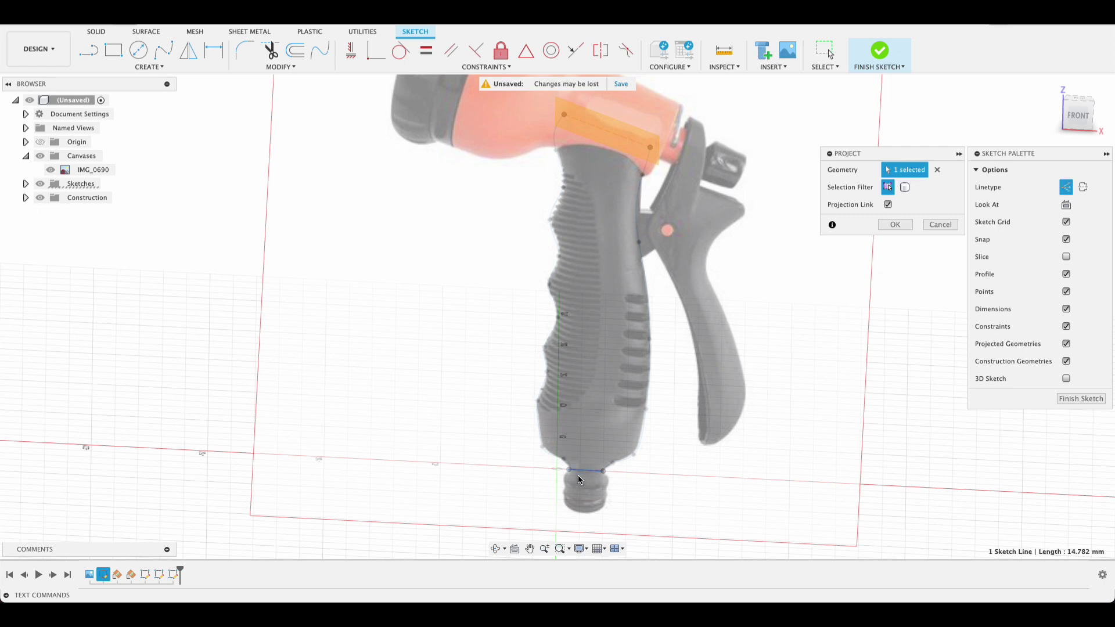
pyautogui.click(894, 224)
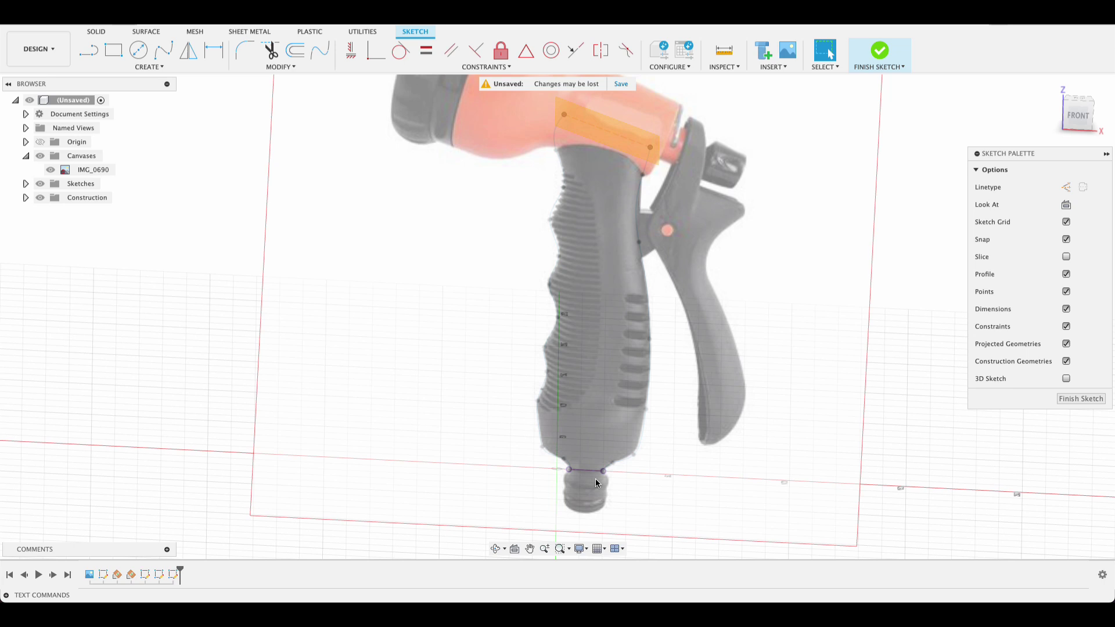
# Draw a 2-point circle spanning the projected bottom line and finish the sketch.
pyautogui.press('c')
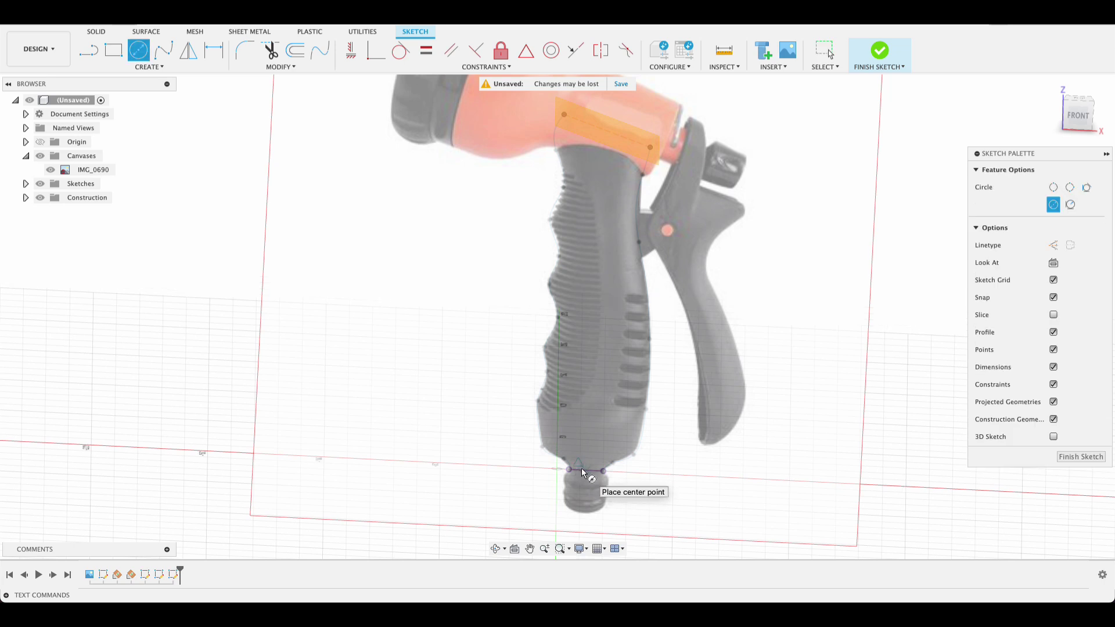
pyautogui.click(585, 471)
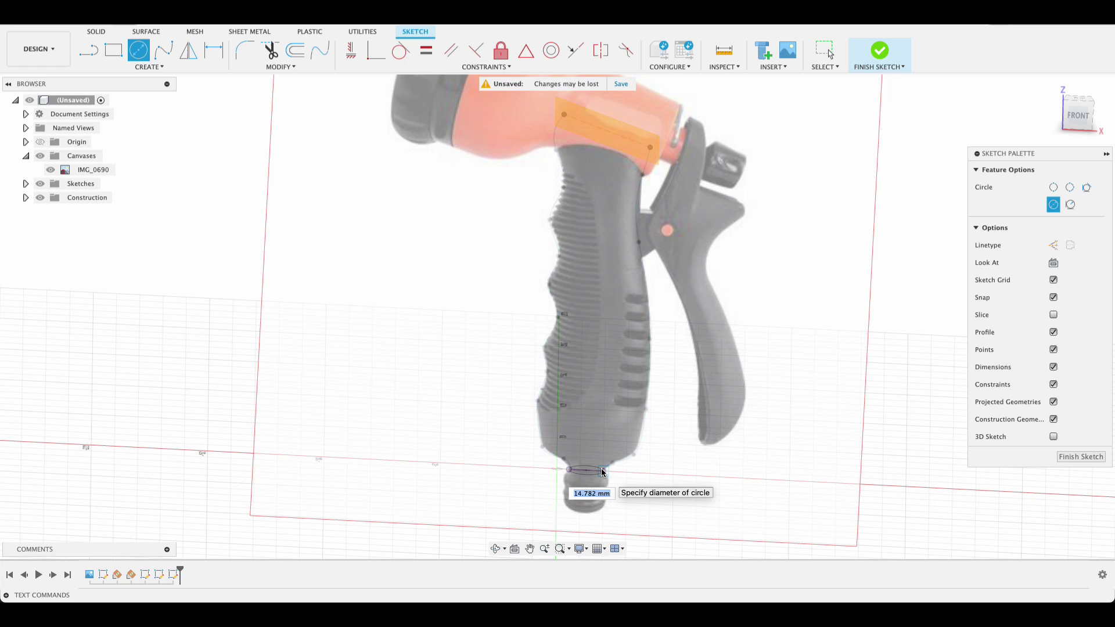
pyautogui.click(602, 471)
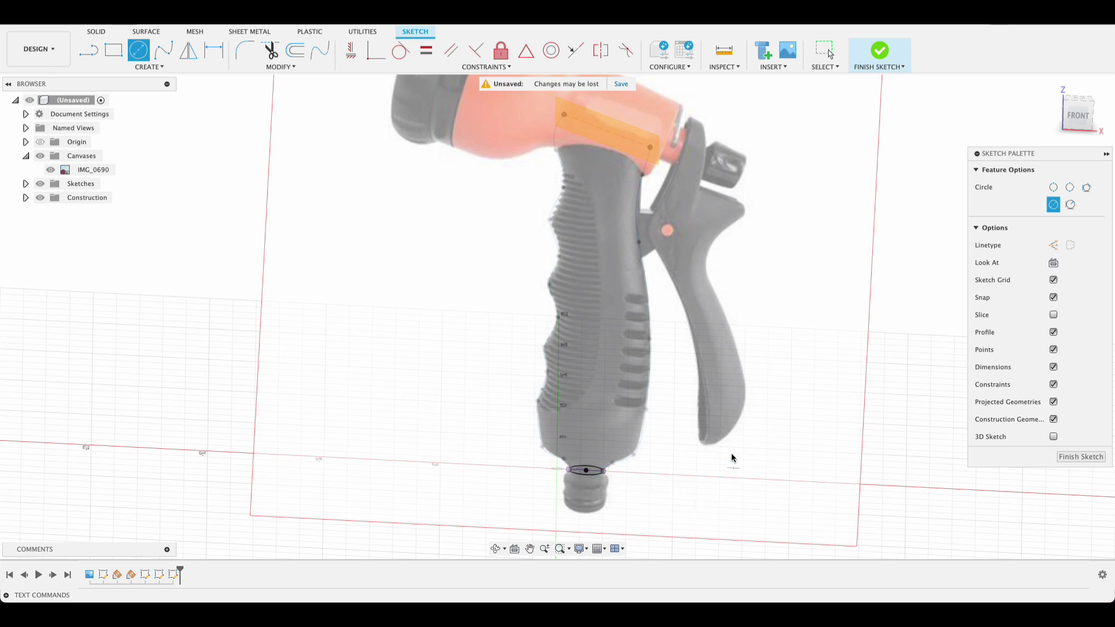
pyautogui.click(1052, 457)
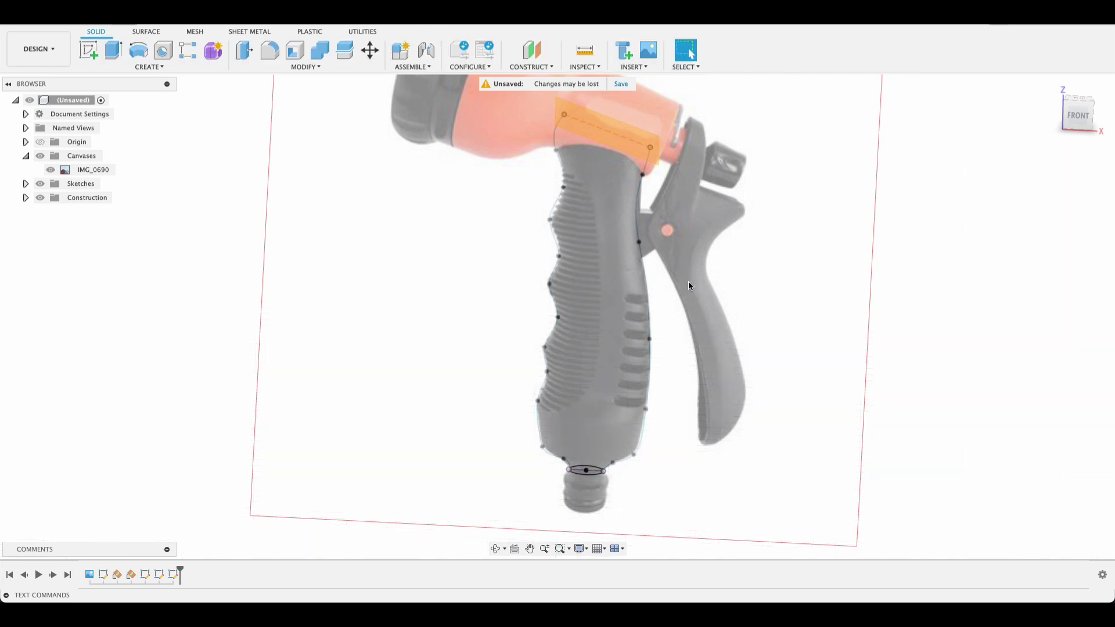
# On the grip-top plane, draw a roughly 39.7 mm 2-point circle across the grip and finish the sketch.
pyautogui.click(89, 51)
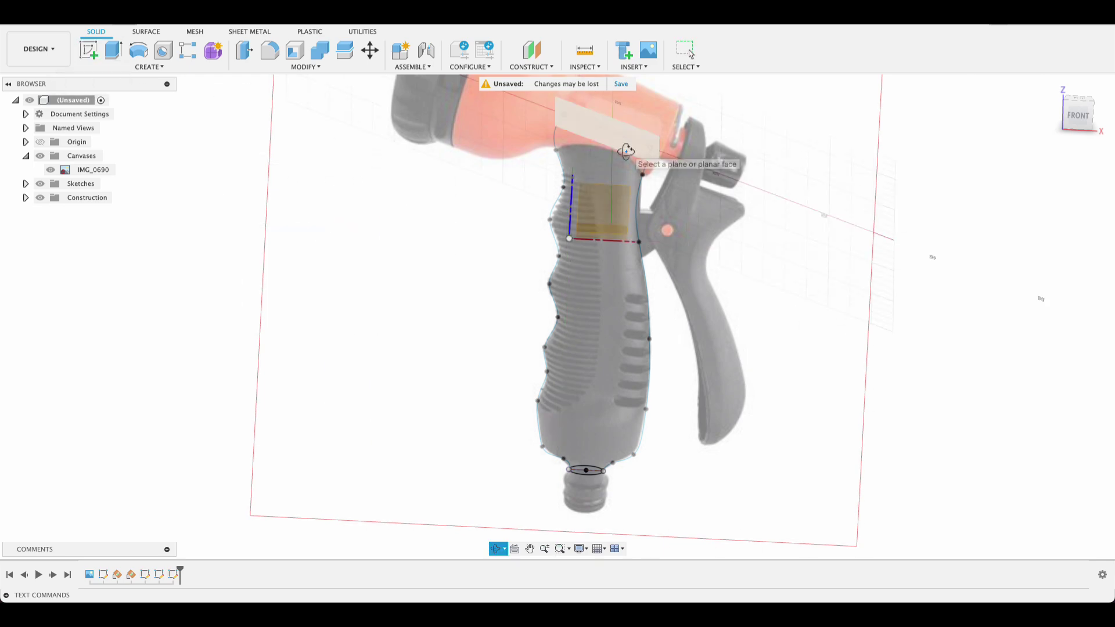
pyautogui.click(626, 147)
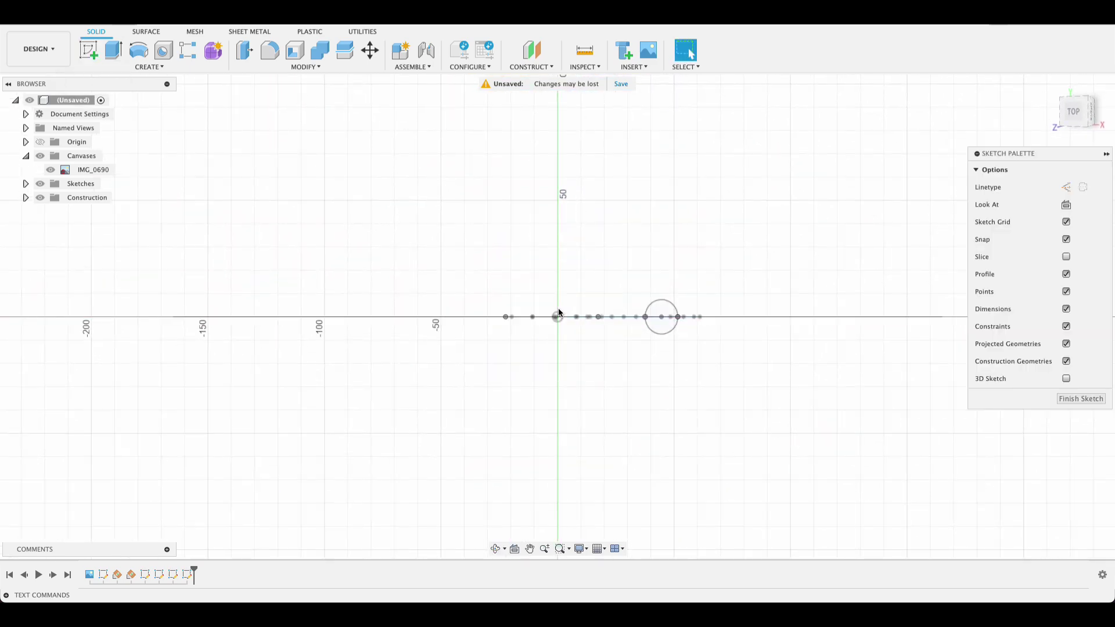
pyautogui.scroll(2, 548, 326)
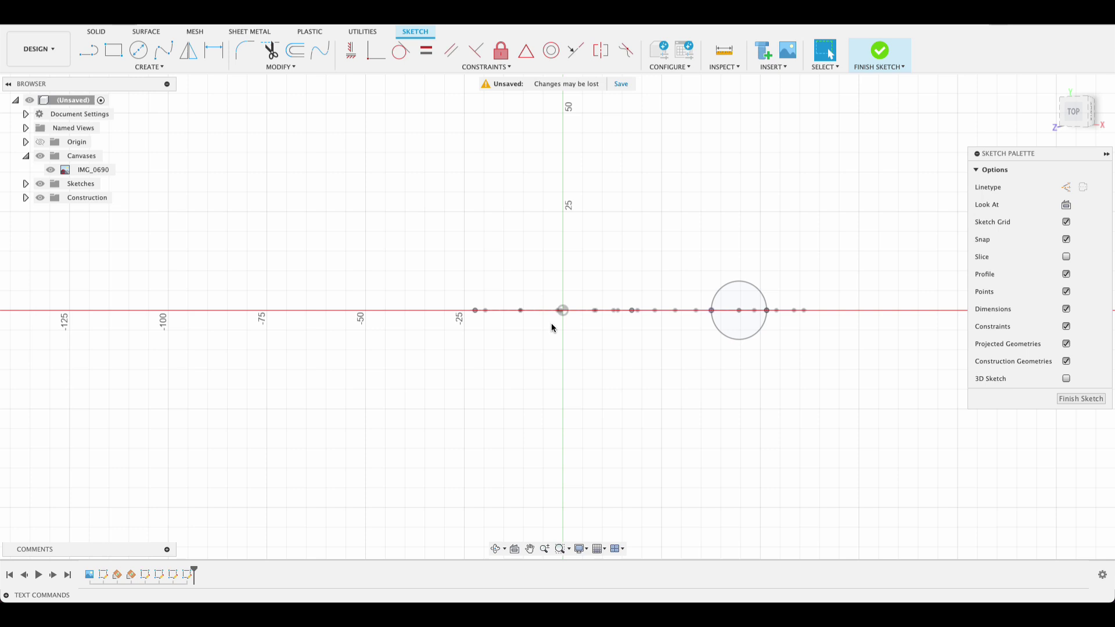
pyautogui.press('c')
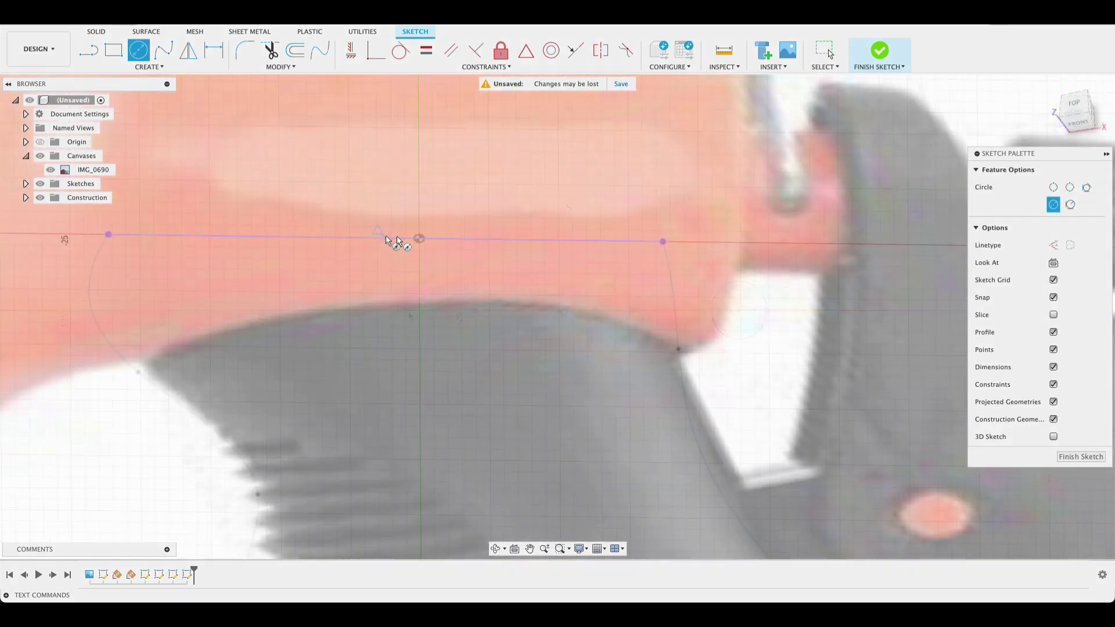
pyautogui.click(386, 238)
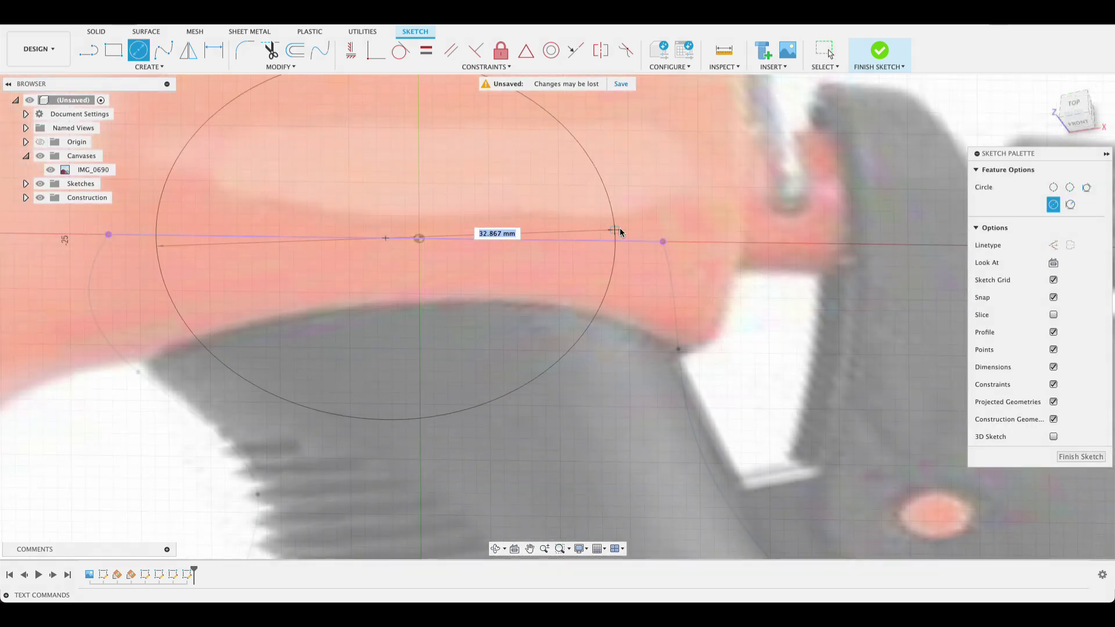
pyautogui.click(663, 242)
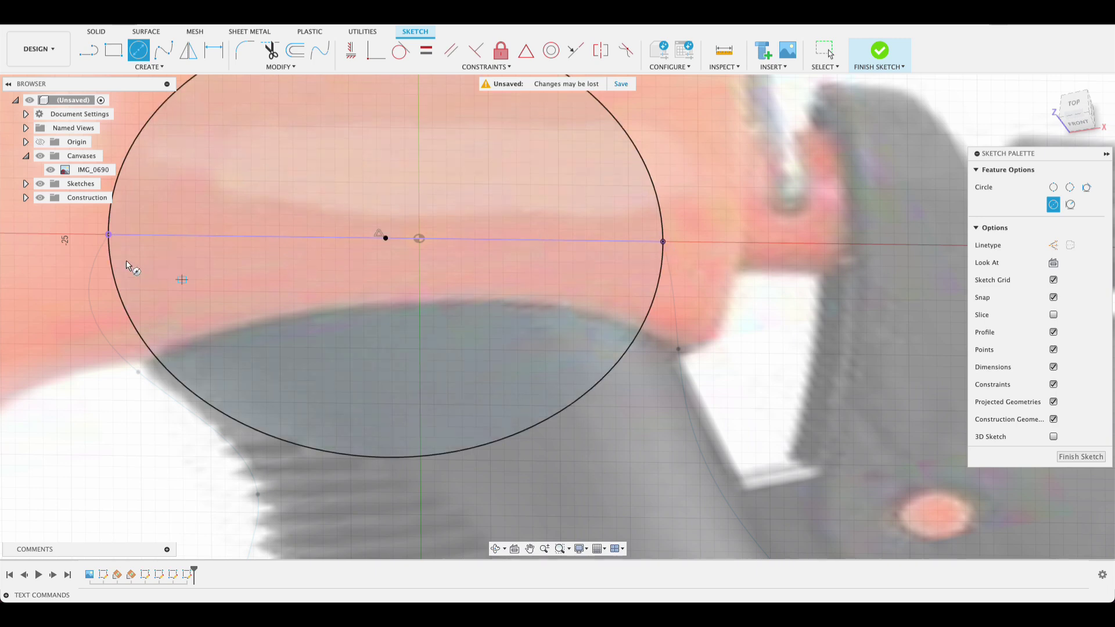
pyautogui.click(1059, 456)
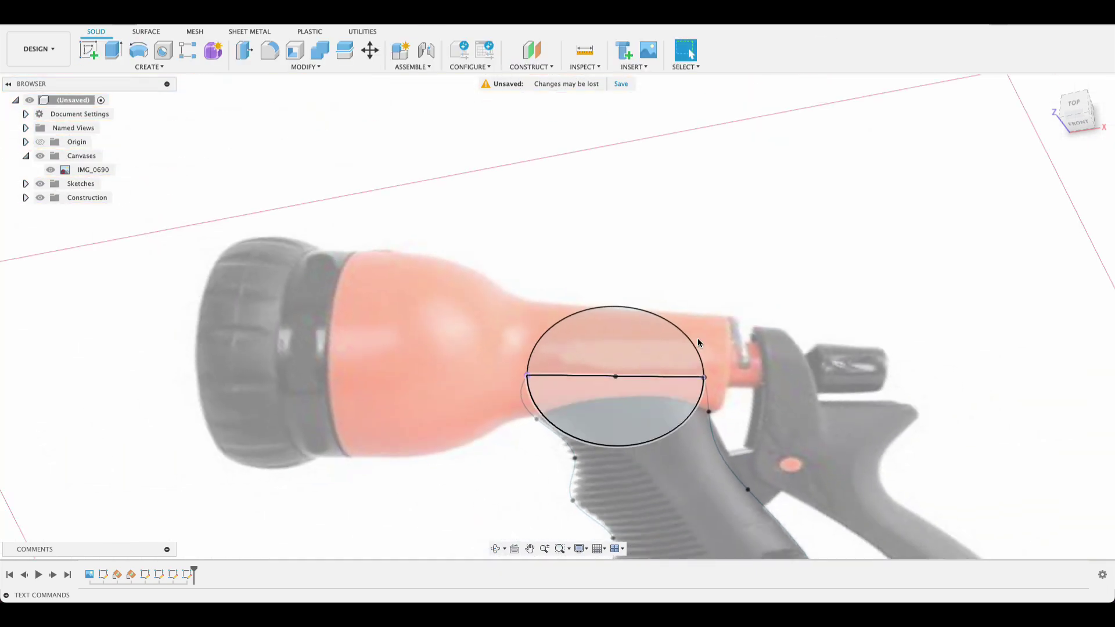
# Orbit and zoom out to inspect the handle outline with both circles.
pyautogui.keyDown('shift'); pyautogui.moveTo(787, 363); pyautogui.dragTo(814, 378, button='middle'); pyautogui.keyUp('shift')
pyautogui.scroll(-3, 814, 379)
pyautogui.scroll(-2, 814, 379)
pyautogui.scroll(1, 869, 399)
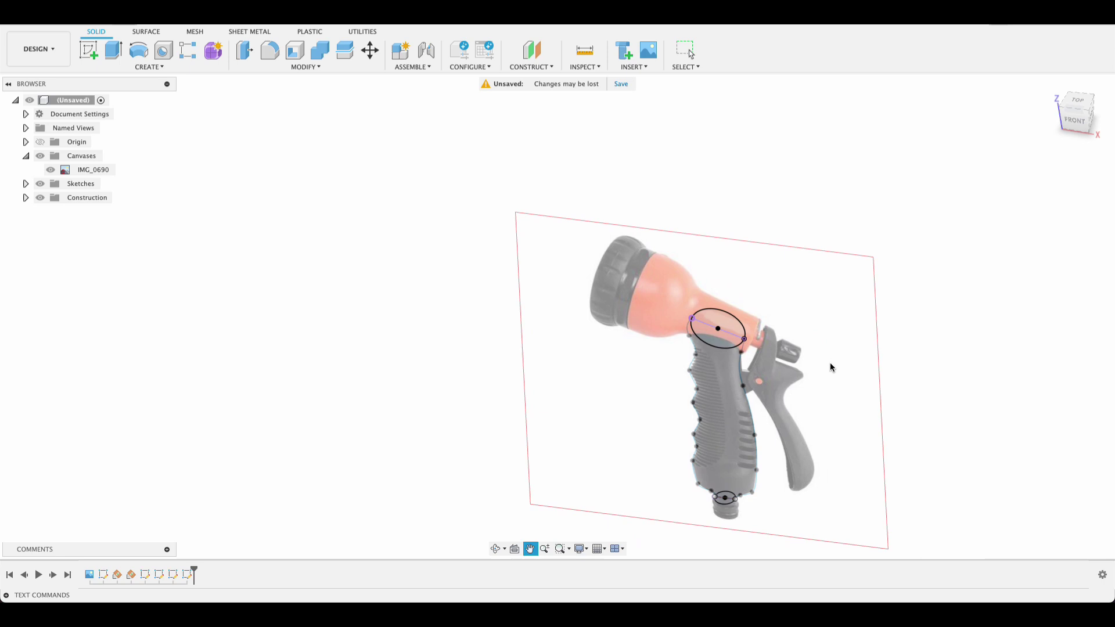
# Switch to the Surface tools and show the Create features list.
pyautogui.click(139, 68)
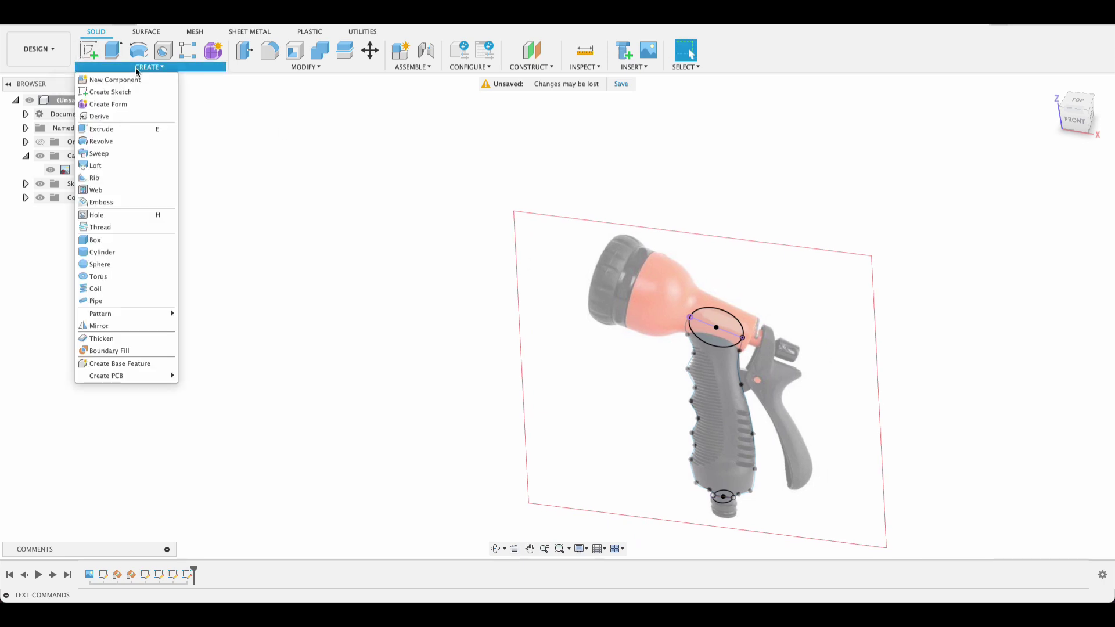
pyautogui.click(143, 34)
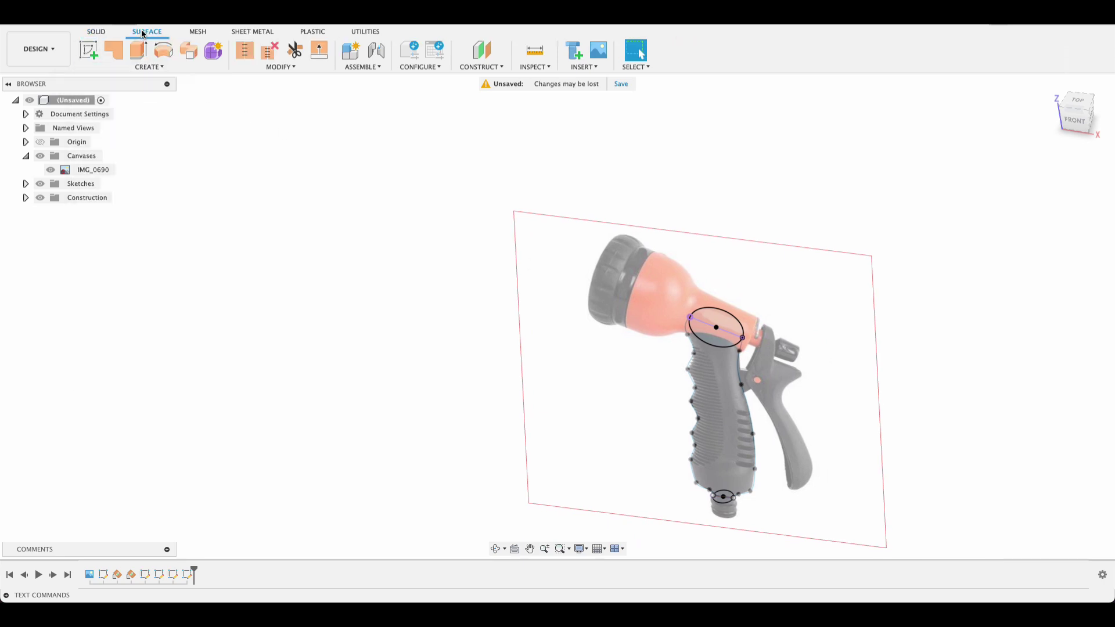
pyautogui.click(154, 66)
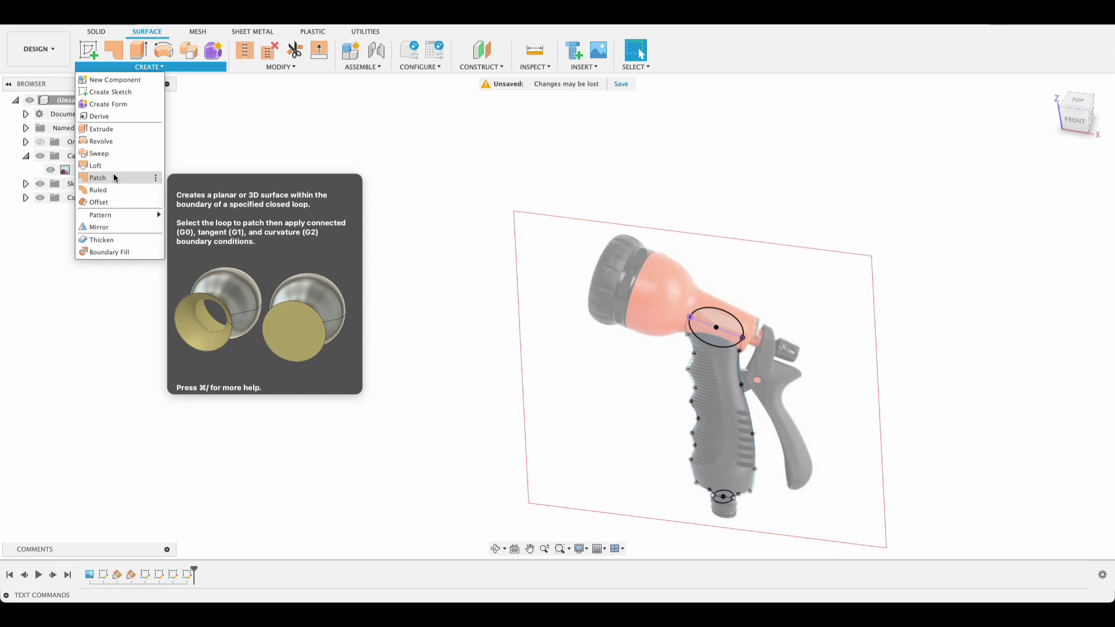
# Start a loft with the small base circle and the upper circle as its two profiles.
pyautogui.click(100, 33)
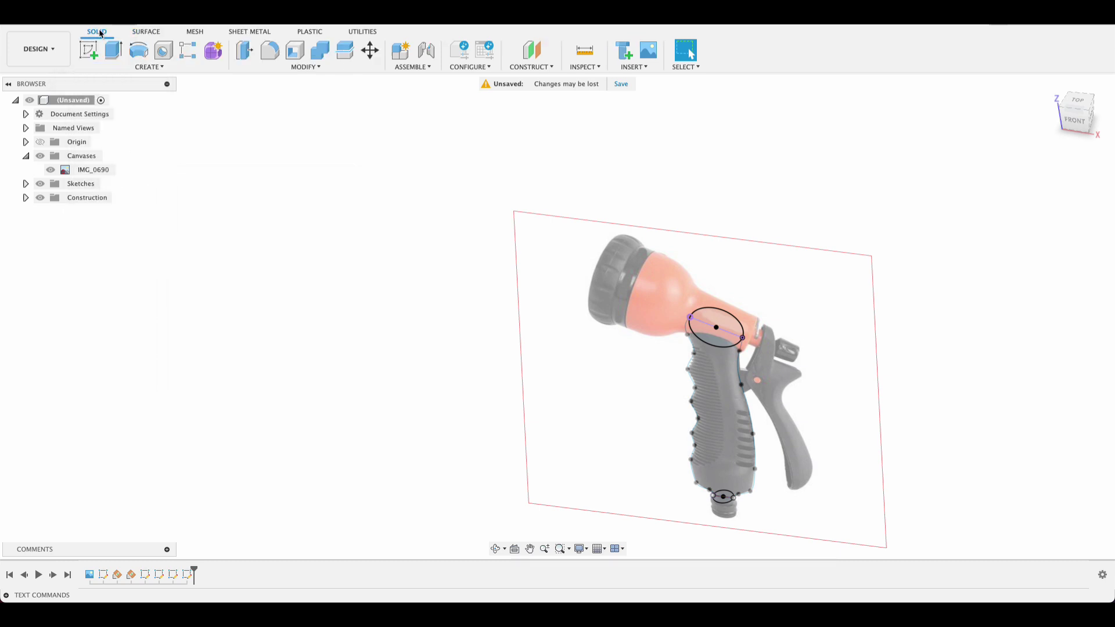
pyautogui.click(145, 66)
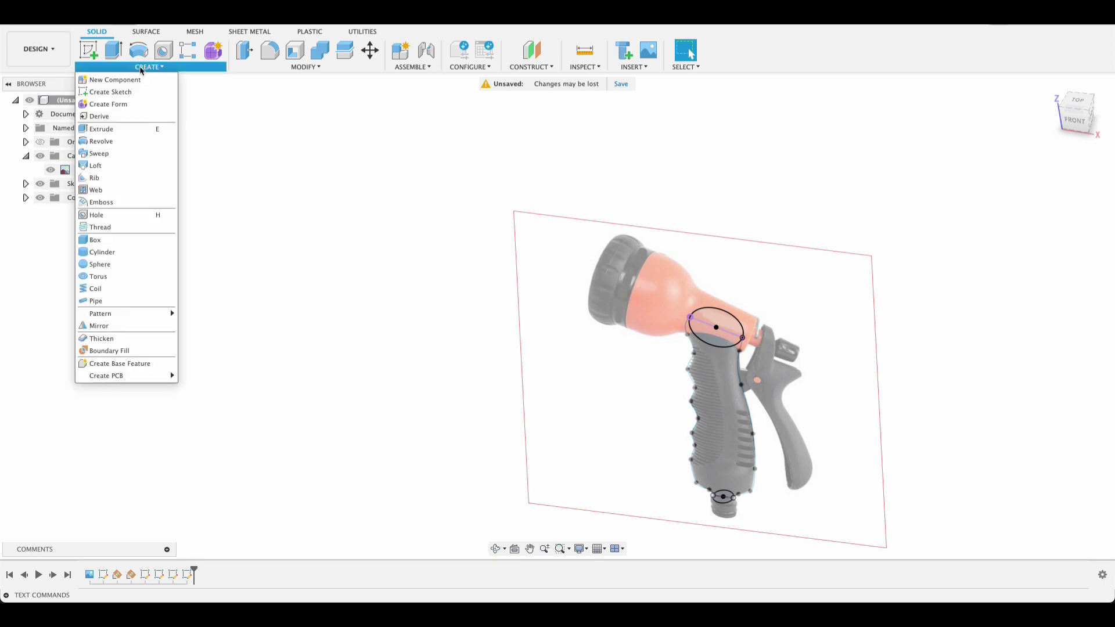
pyautogui.click(115, 168)
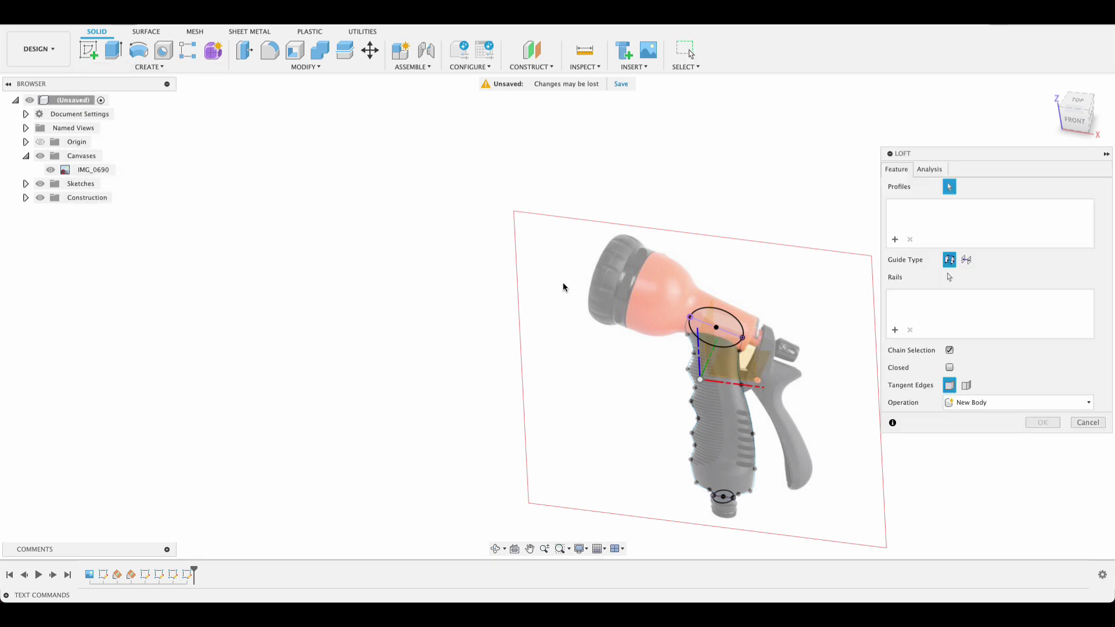
pyautogui.click(723, 507)
pyautogui.click(748, 341)
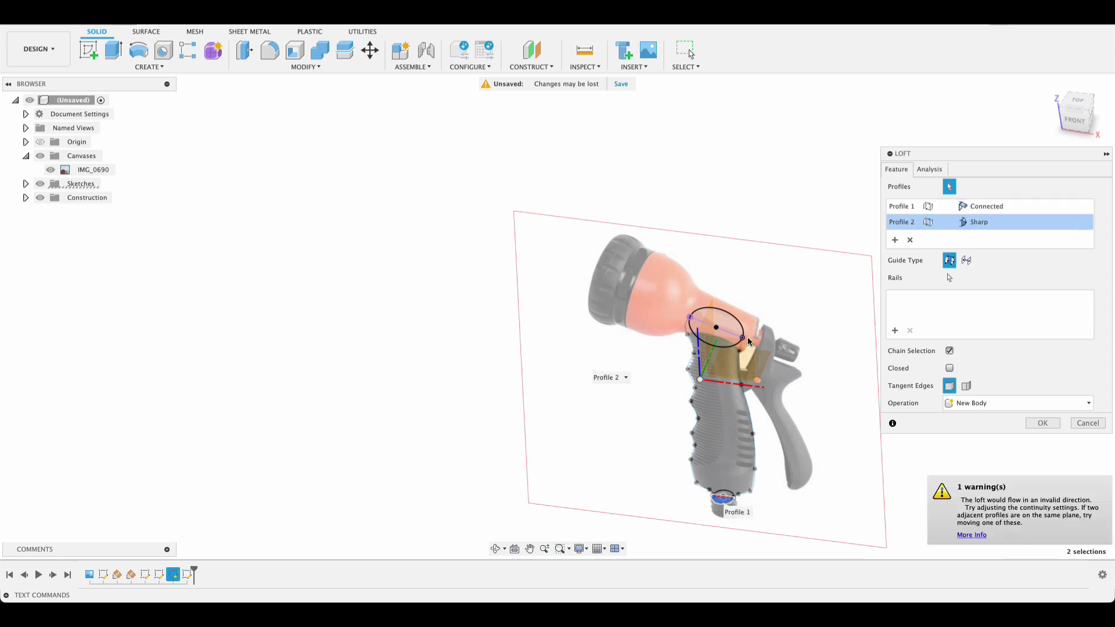
pyautogui.click(728, 497)
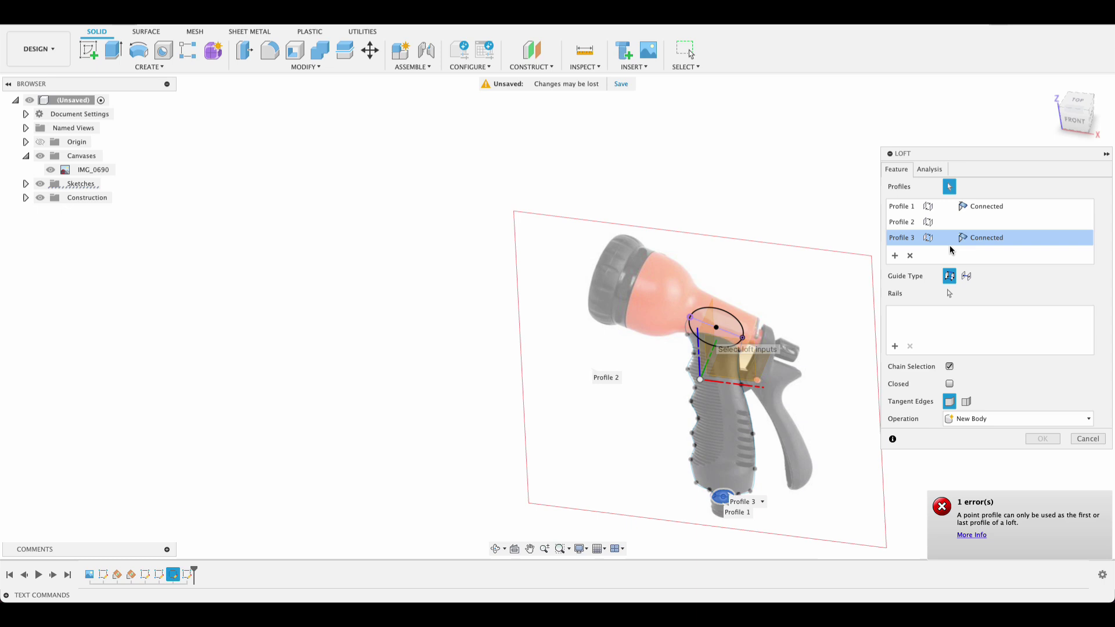
pyautogui.click(909, 256)
pyautogui.click(909, 240)
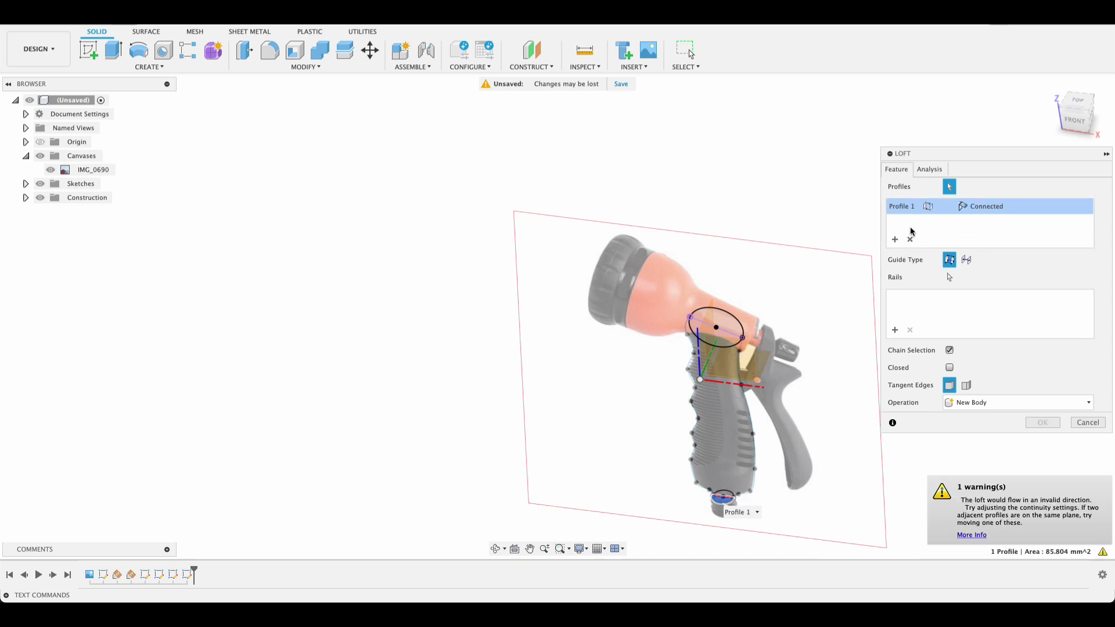
pyautogui.click(909, 239)
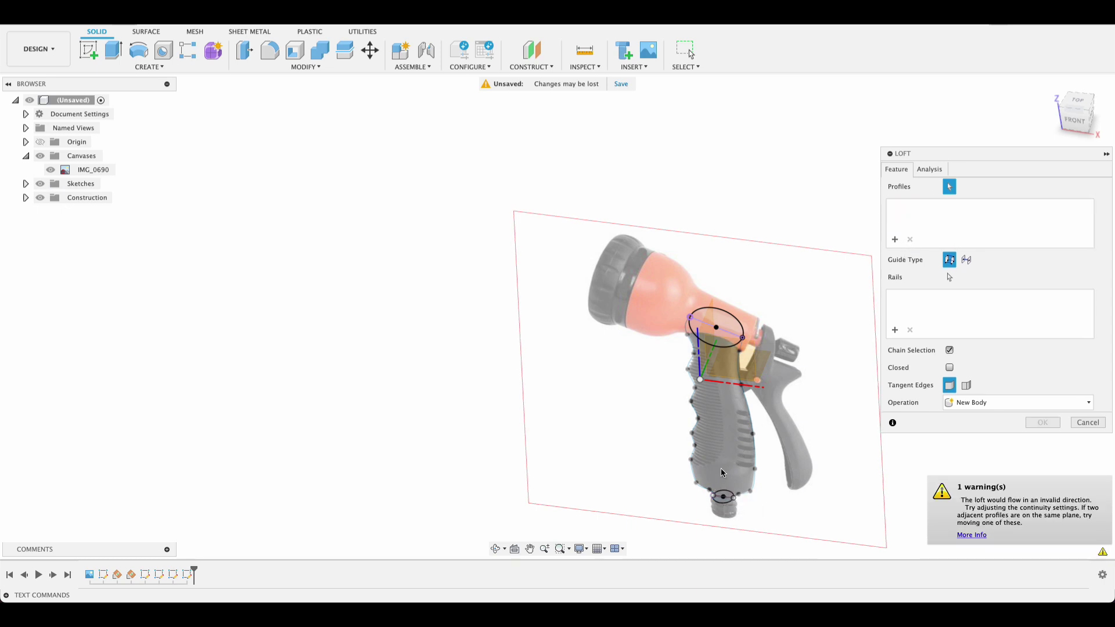
pyautogui.click(718, 501)
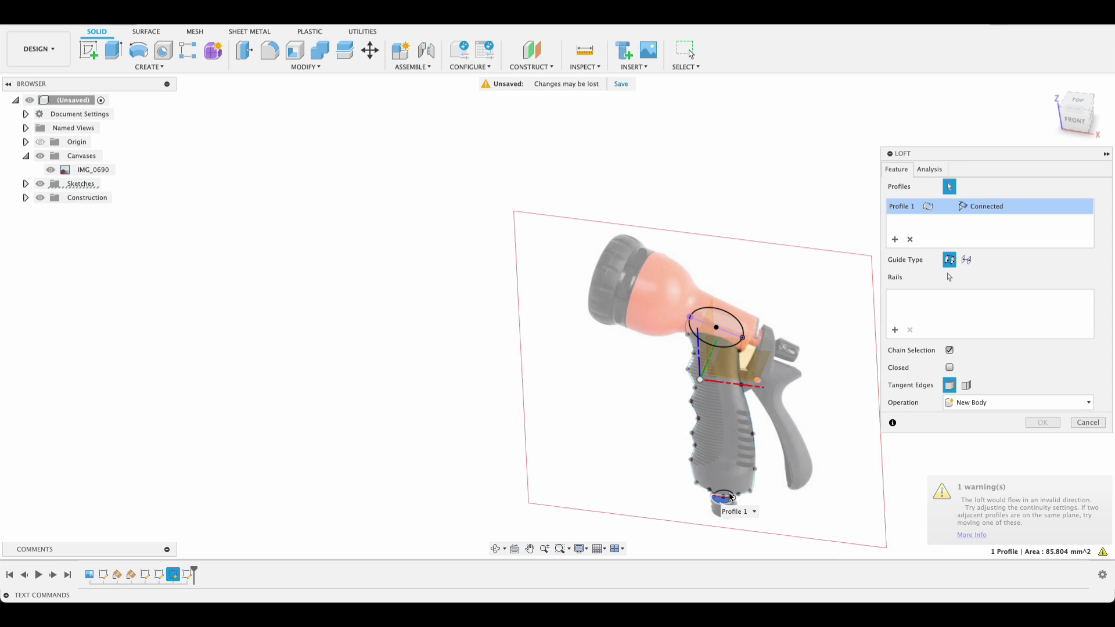
pyautogui.click(731, 497)
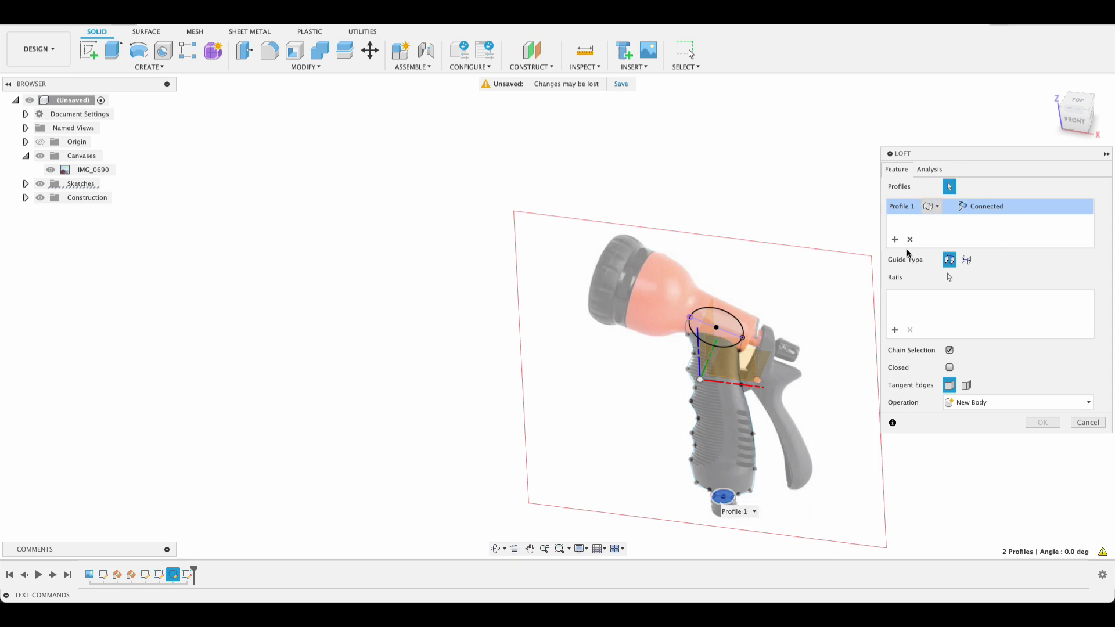
pyautogui.click(726, 315)
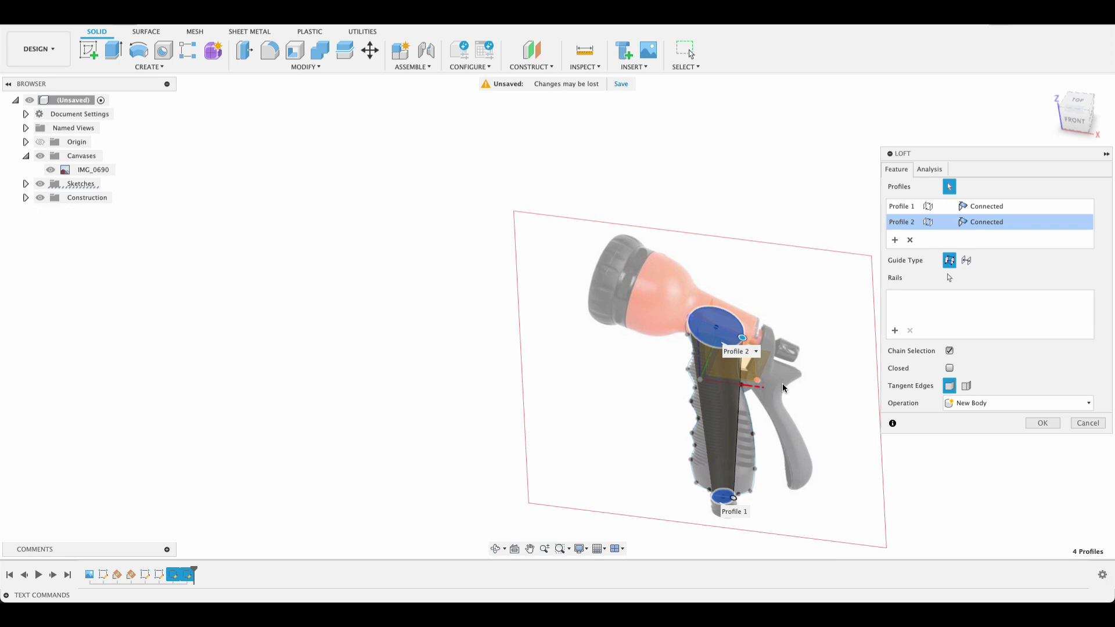
pyautogui.keyDown('shift'); pyautogui.moveTo(788, 366); pyautogui.dragTo(734, 452, button='middle'); pyautogui.keyUp('shift')
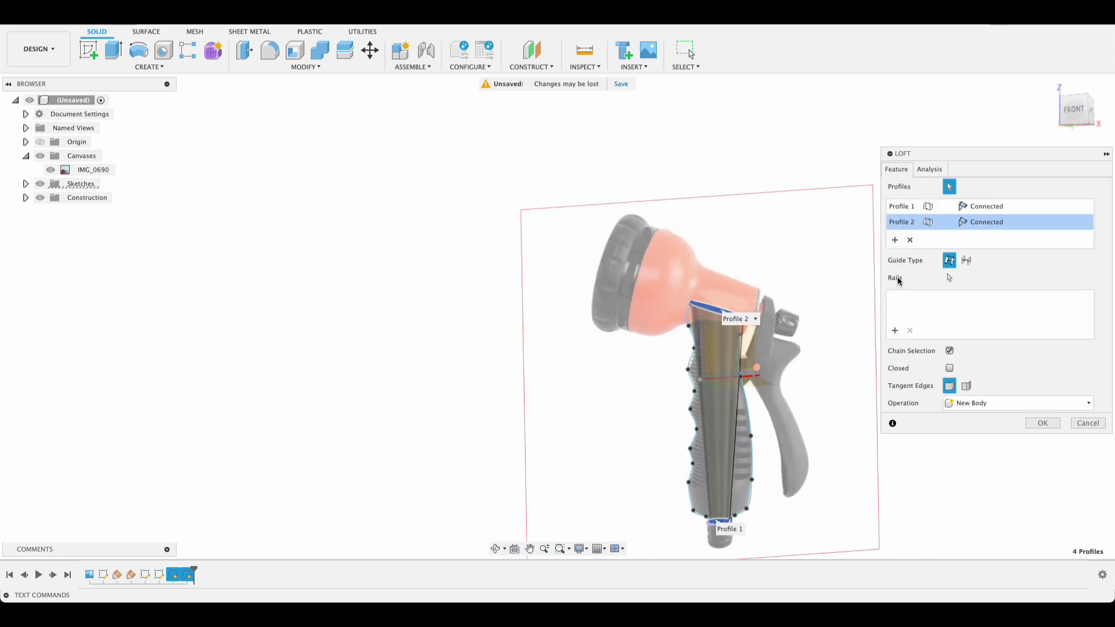
# Guide the loft along the grip's right and left edges as rails and create the body.
pyautogui.click(893, 331)
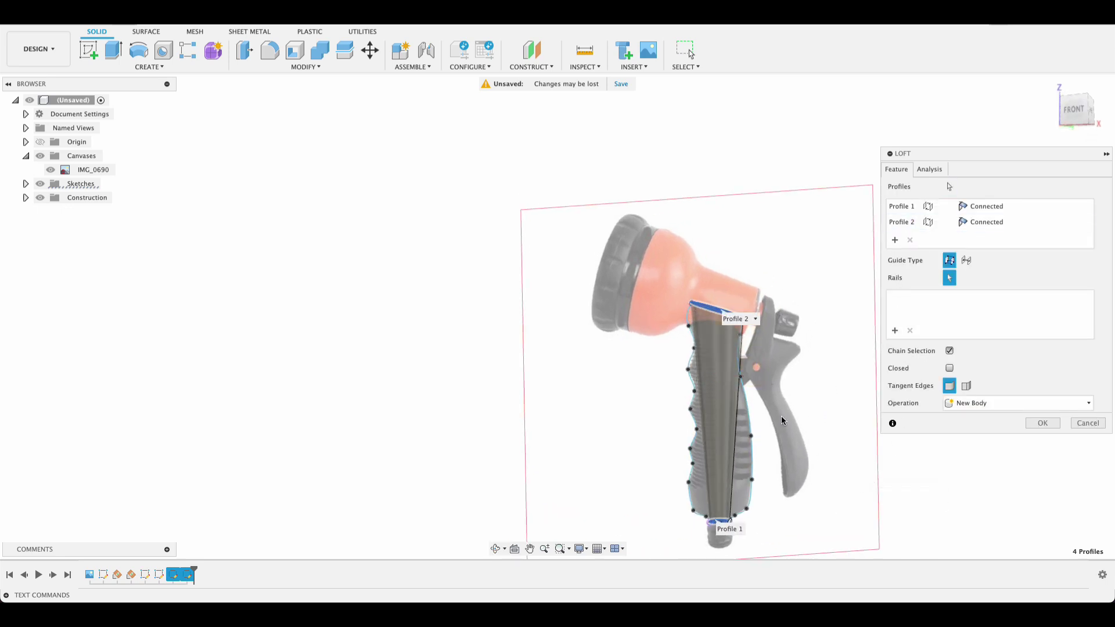
pyautogui.click(746, 419)
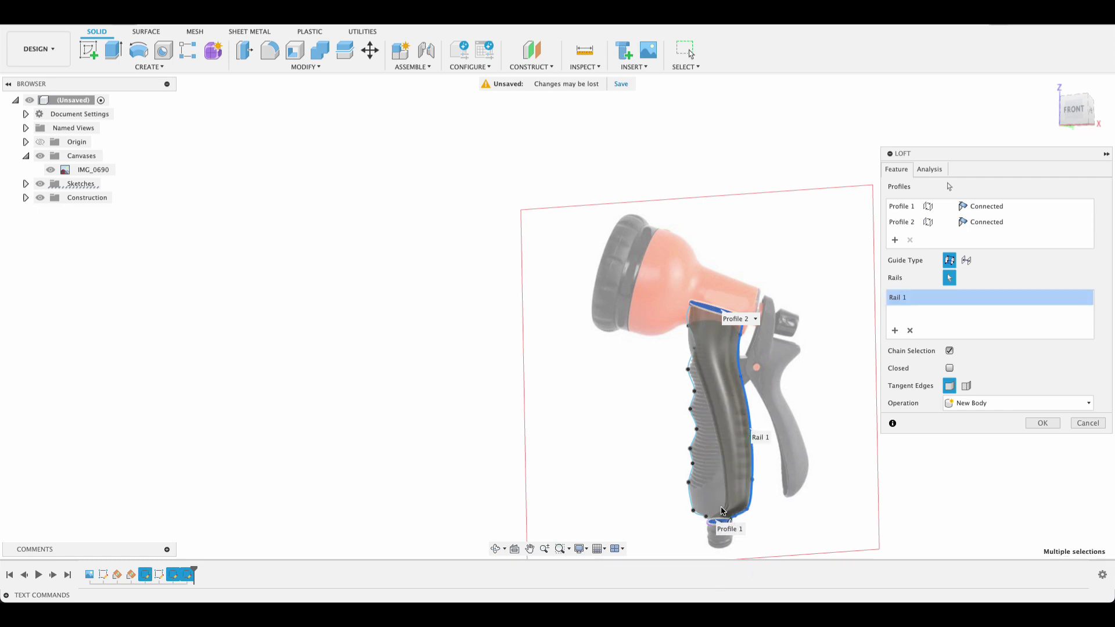
pyautogui.click(895, 331)
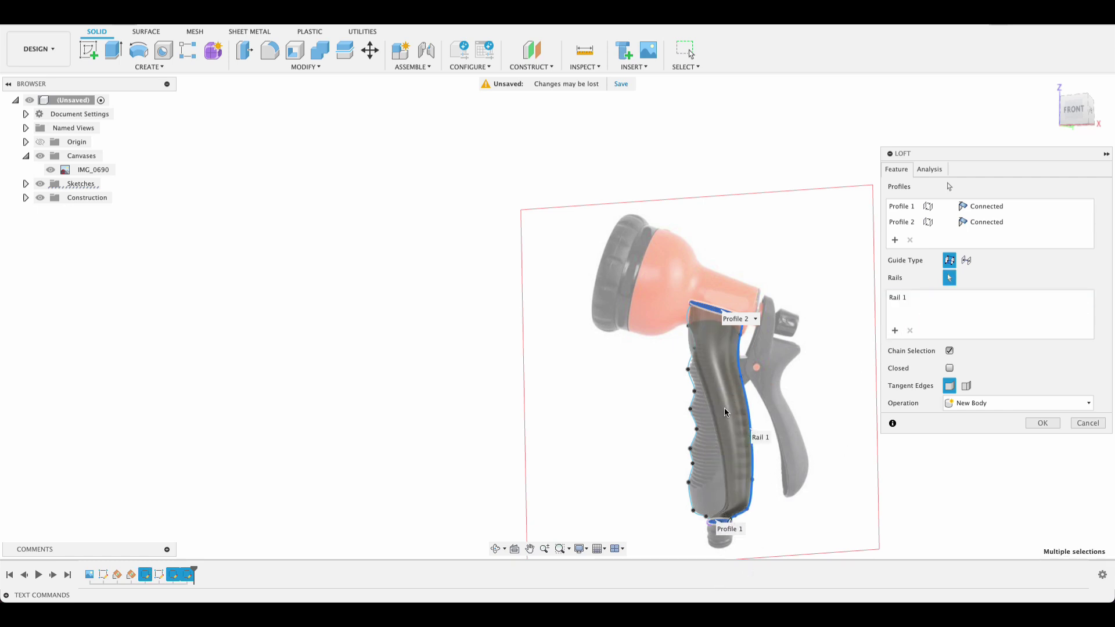
pyautogui.click(696, 426)
pyautogui.click(1043, 423)
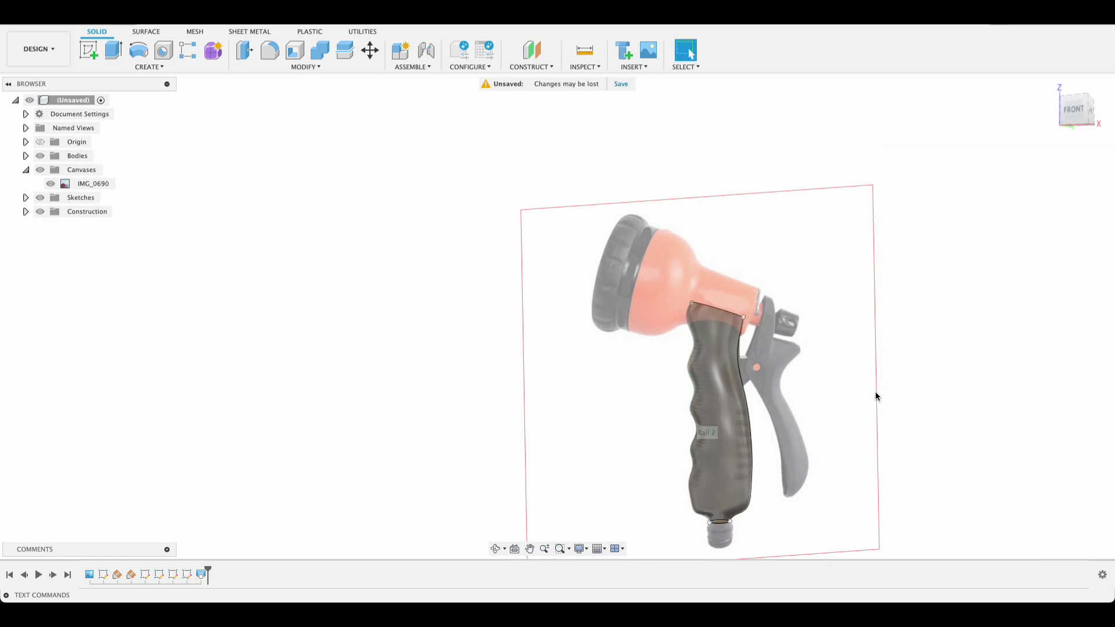
pyautogui.moveTo(862, 375)
pyautogui.keyDown('shift'); pyautogui.mouseDown(button='middle')
pyautogui.moveTo(891, 366)
pyautogui.moveTo(958, 381)
pyautogui.moveTo(868, 374)
pyautogui.mouseUp(button='middle'); pyautogui.keyUp('shift')
pyautogui.click(40, 170)
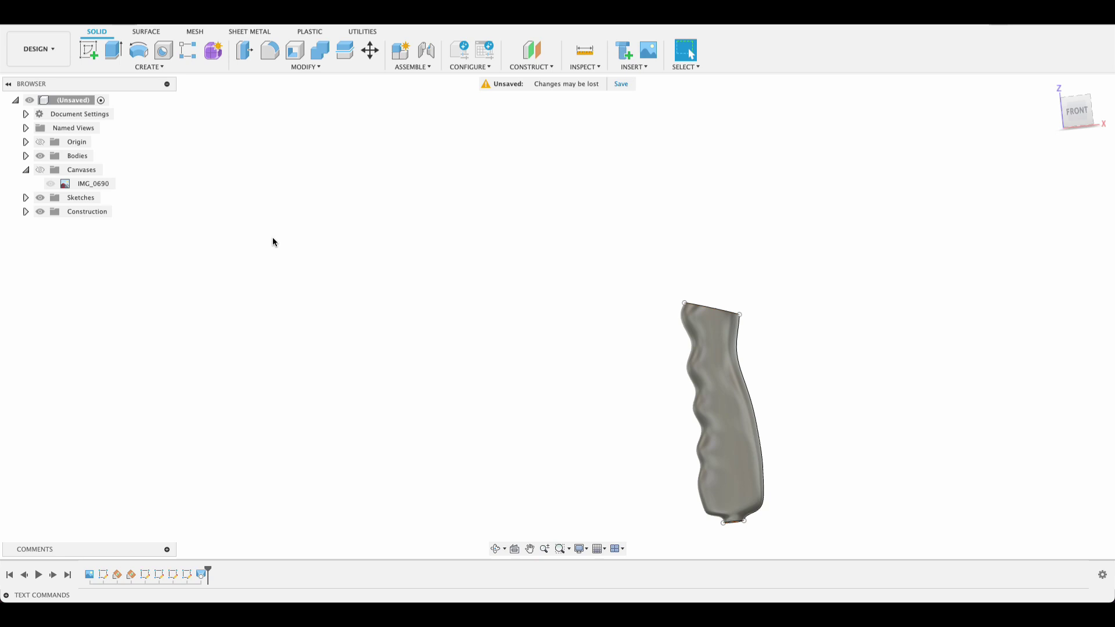
pyautogui.keyDown('shift'); pyautogui.moveTo(273, 242); pyautogui.dragTo(365, 256, button='middle'); pyautogui.keyUp('shift')
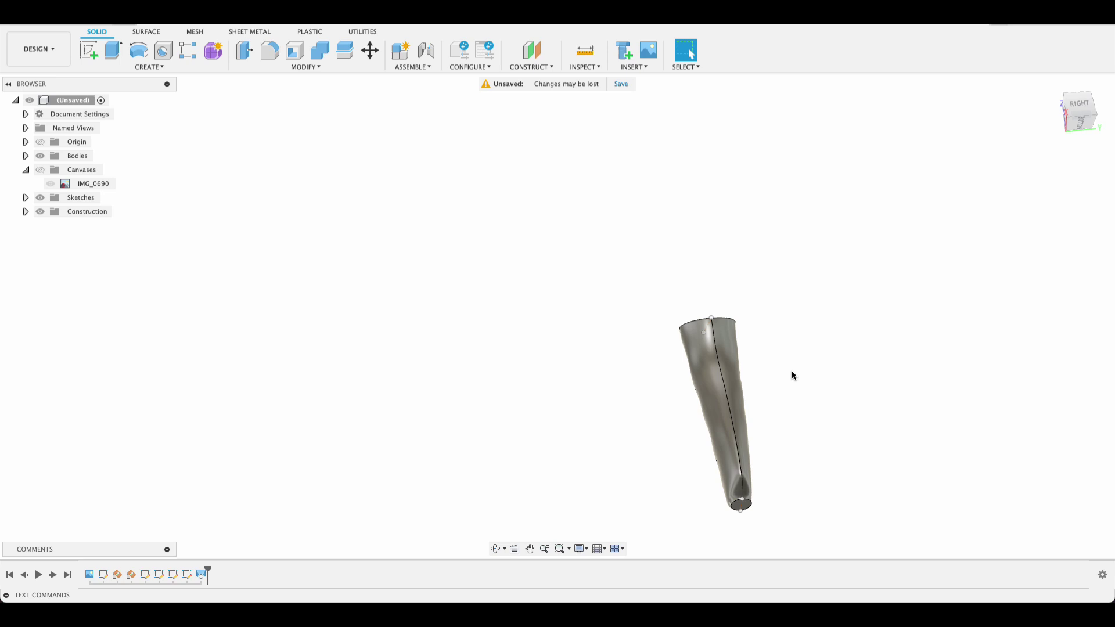
pyautogui.keyDown('shift'); pyautogui.moveTo(791, 373); pyautogui.dragTo(513, 424, button='middle'); pyautogui.keyUp('shift')
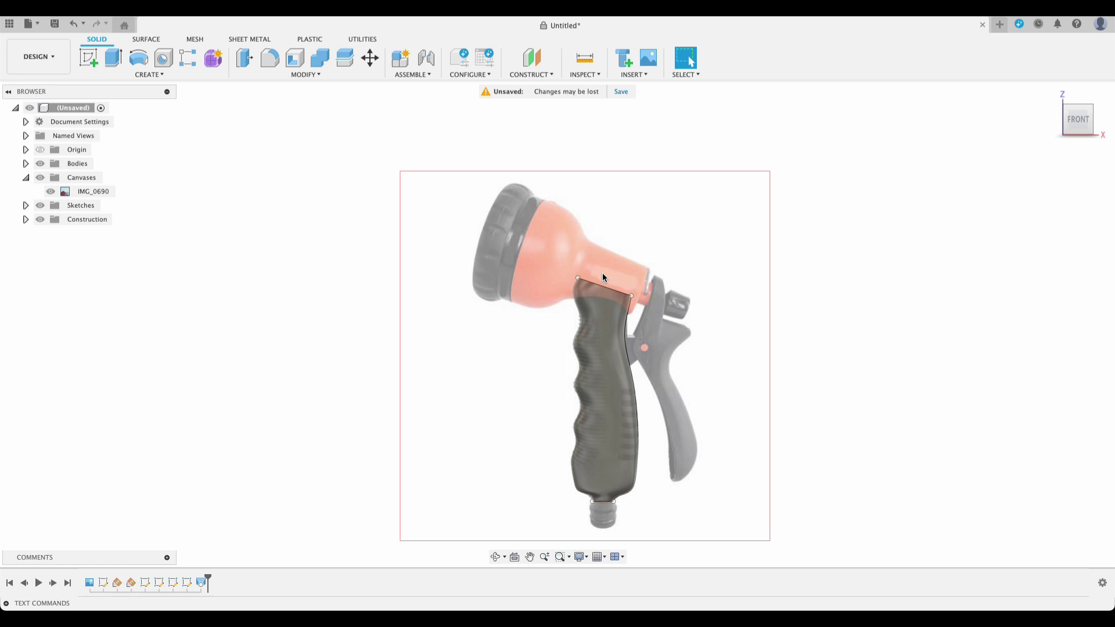
# Start a front-plane sketch and draw a construction line where the orange body meets the grip.
pyautogui.click(87, 61)
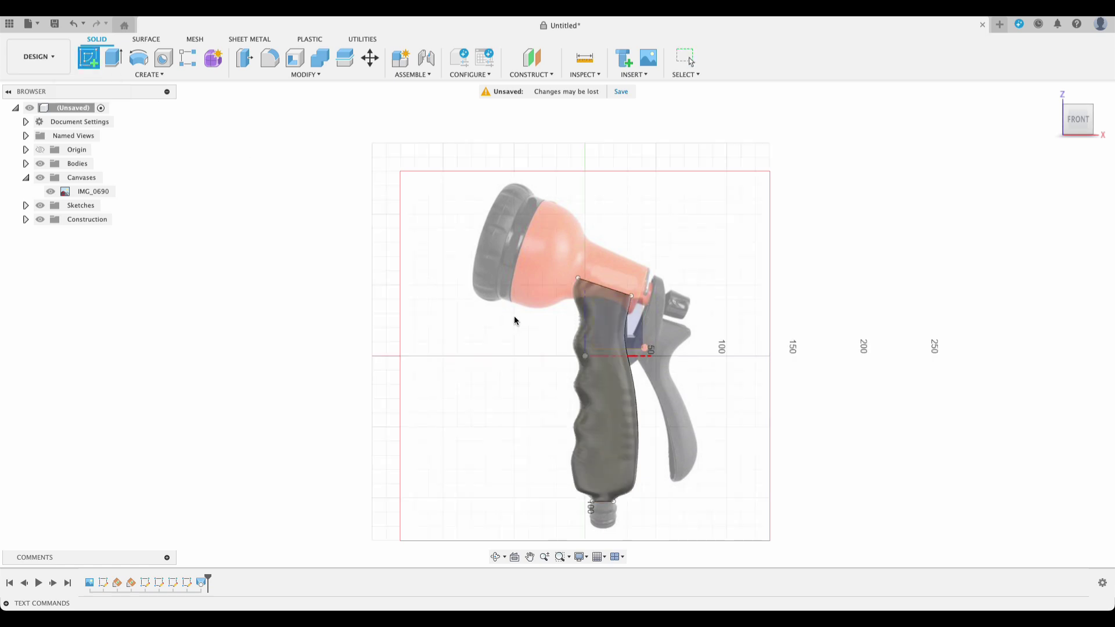
pyautogui.click(612, 315)
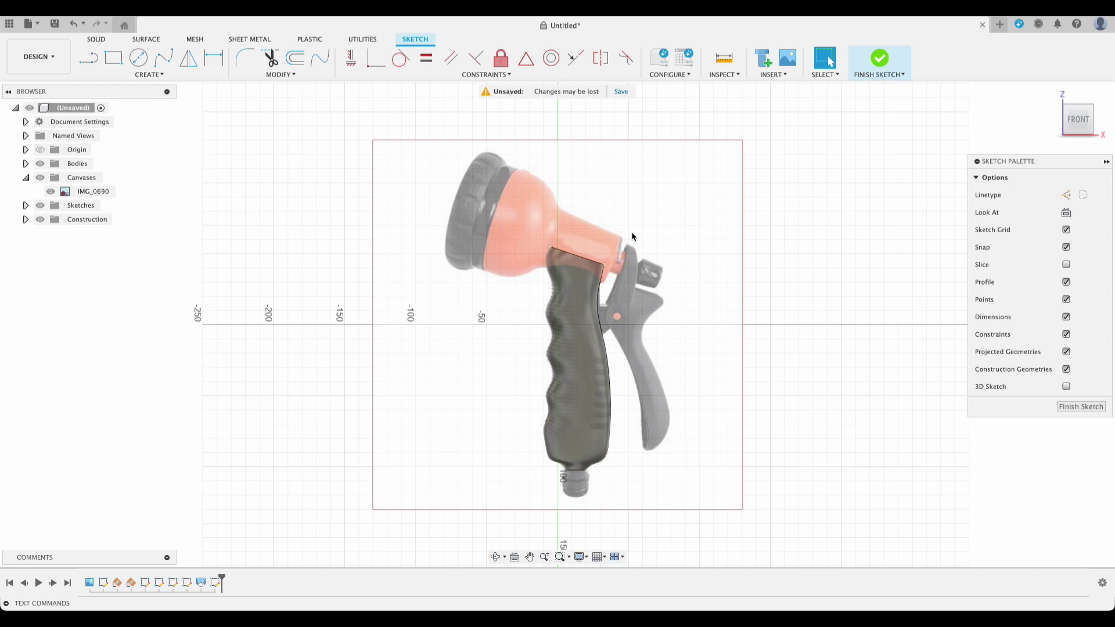
pyautogui.press('l')
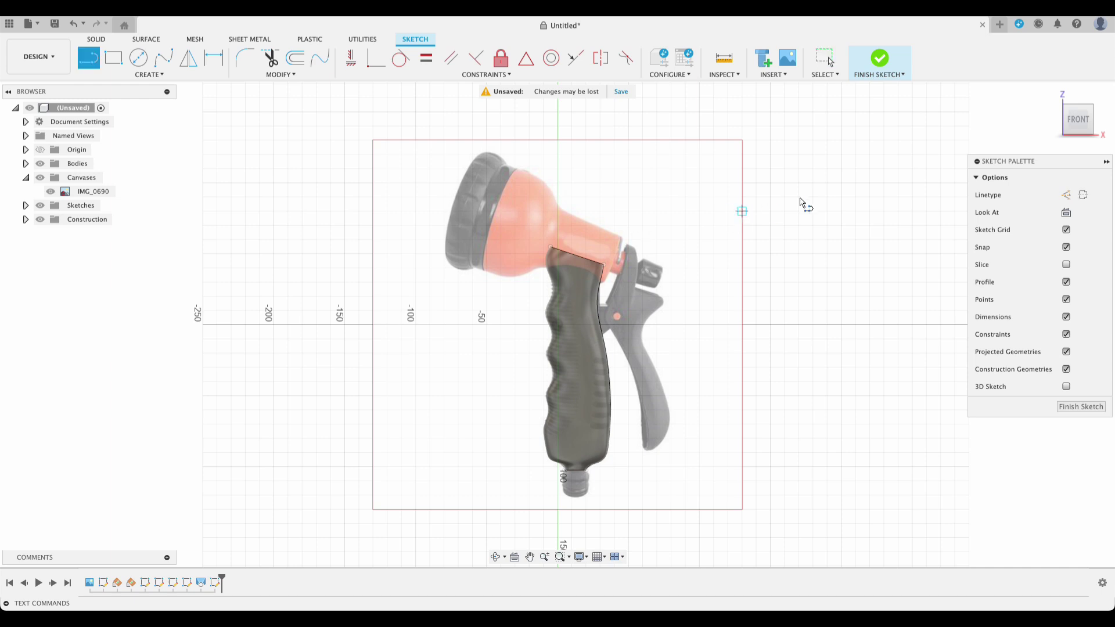
pyautogui.click(1066, 194)
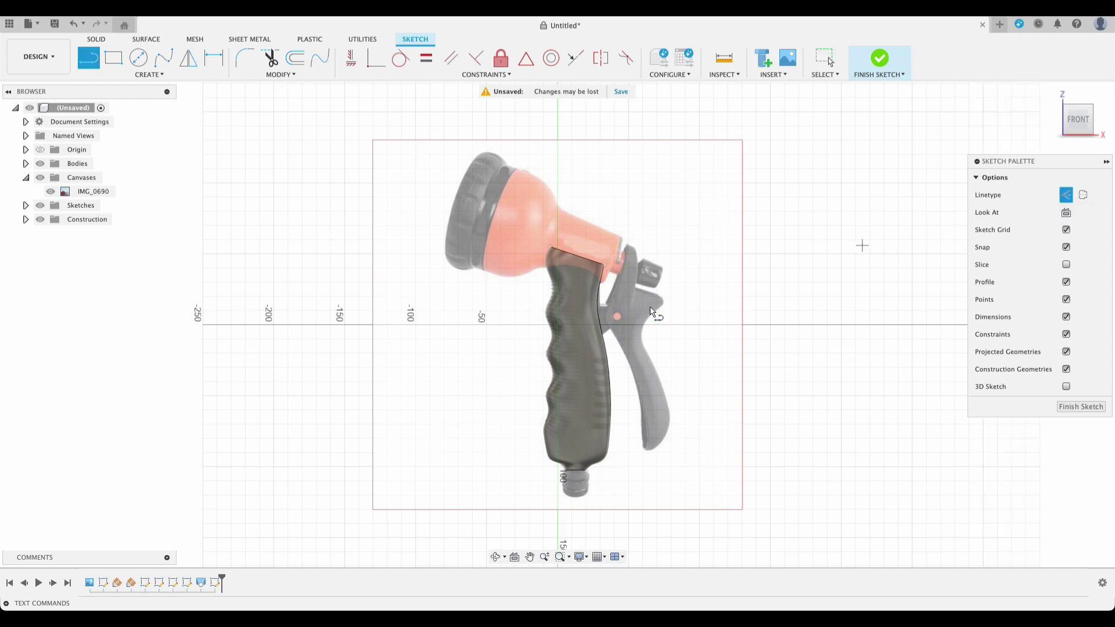
pyautogui.click(620, 238)
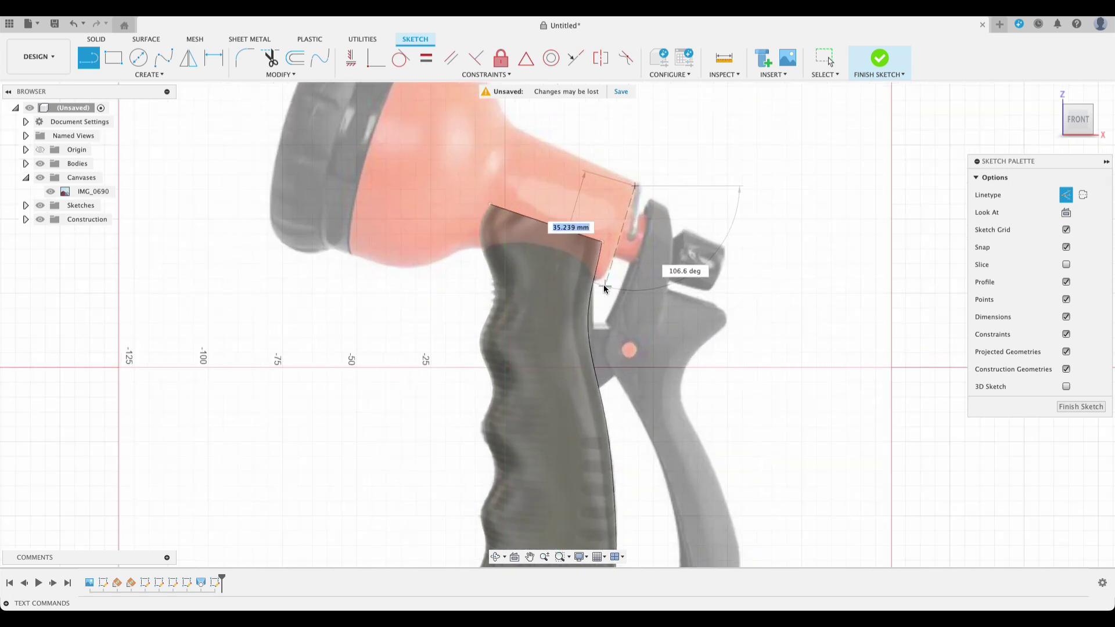
pyautogui.scroll(2, 602, 282)
pyautogui.click(602, 277)
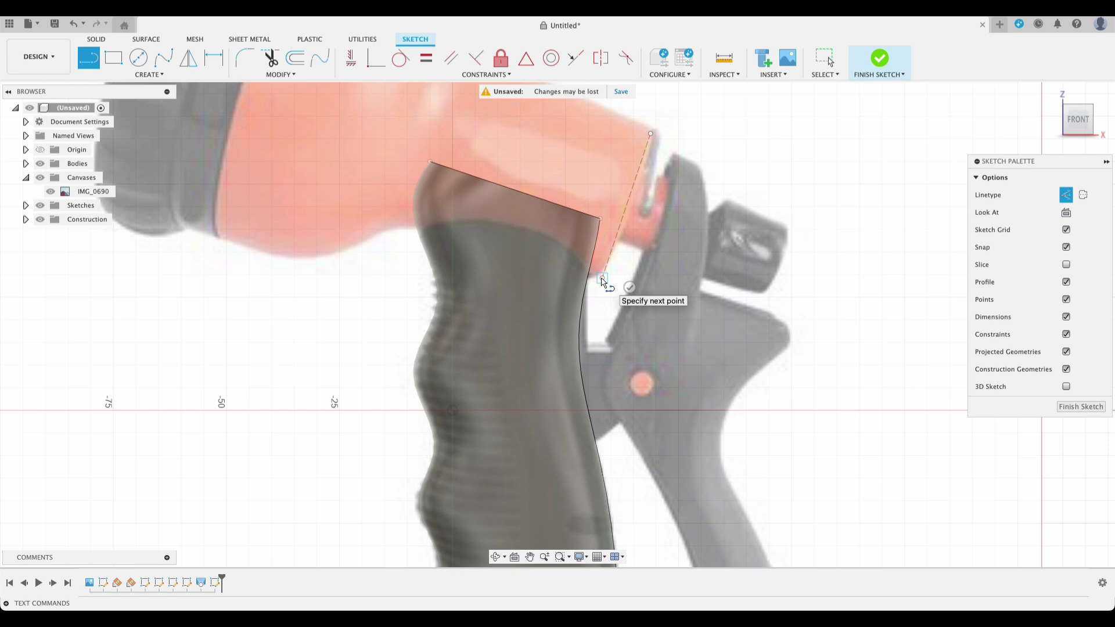
pyautogui.scroll(-4, 603, 282)
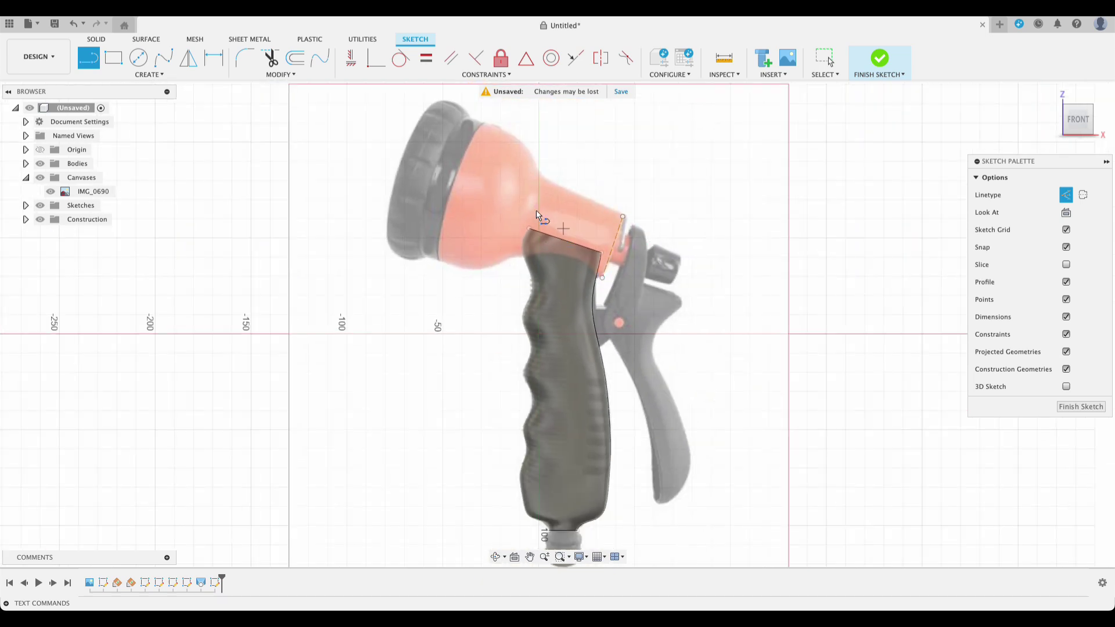
# Draw construction lines across the orange bell and the nozzle head, then nudge them into place.
pyautogui.click(482, 123)
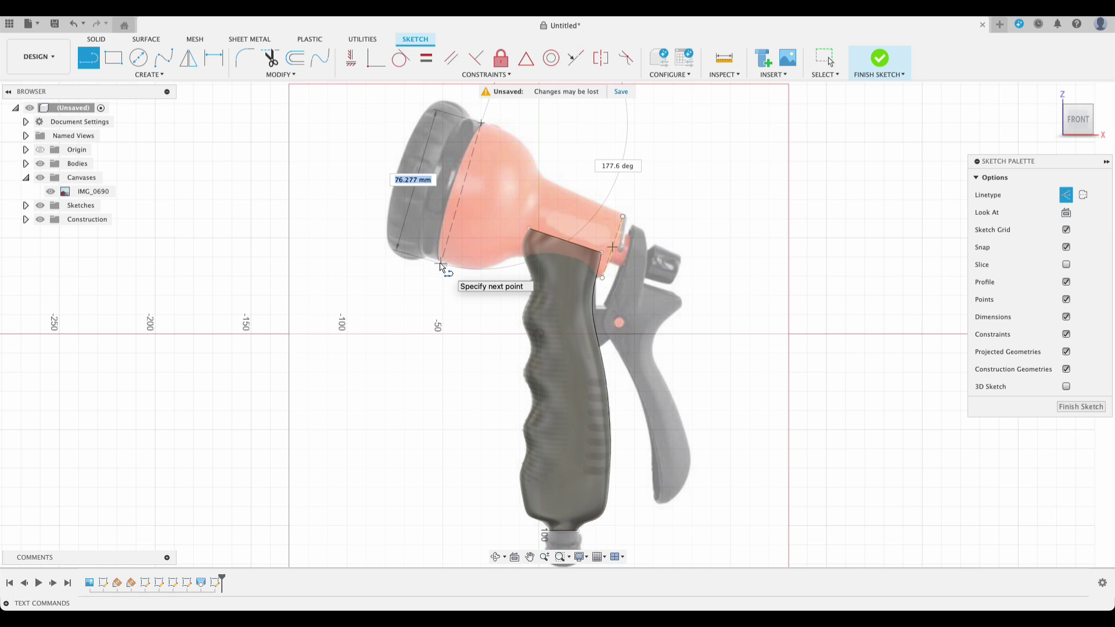
pyautogui.click(441, 265)
pyautogui.press('Escape')
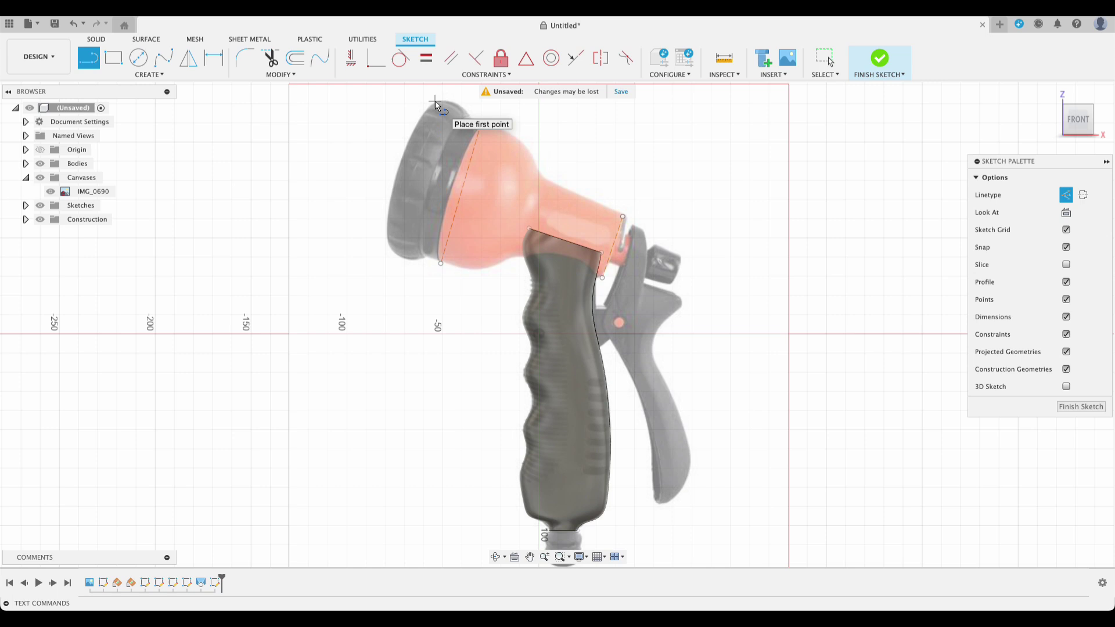
pyautogui.click(435, 100)
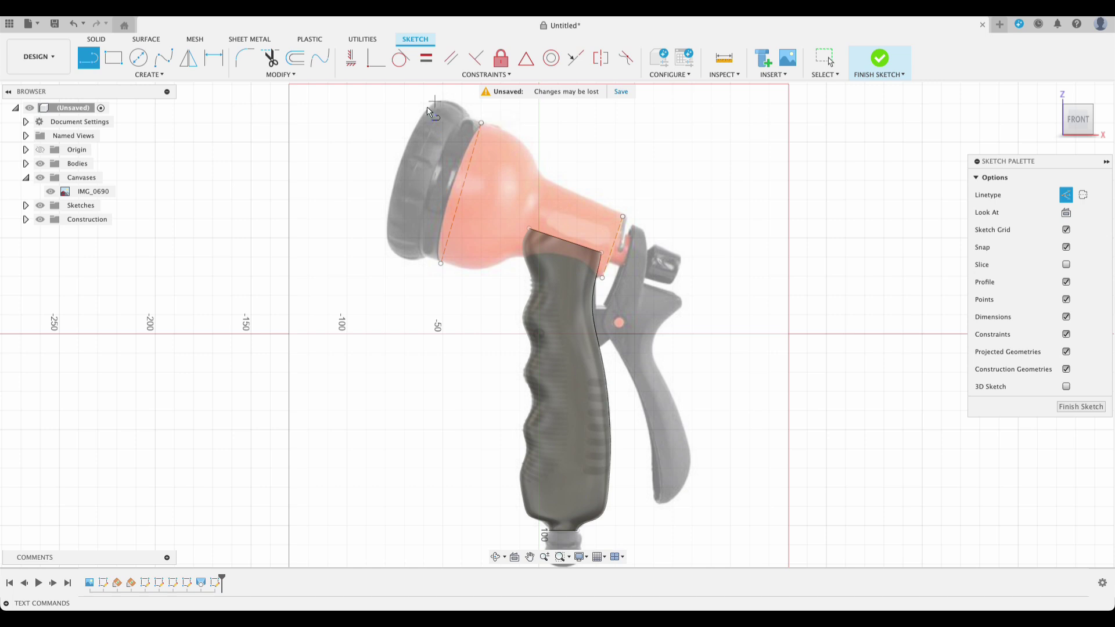
pyautogui.click(387, 249)
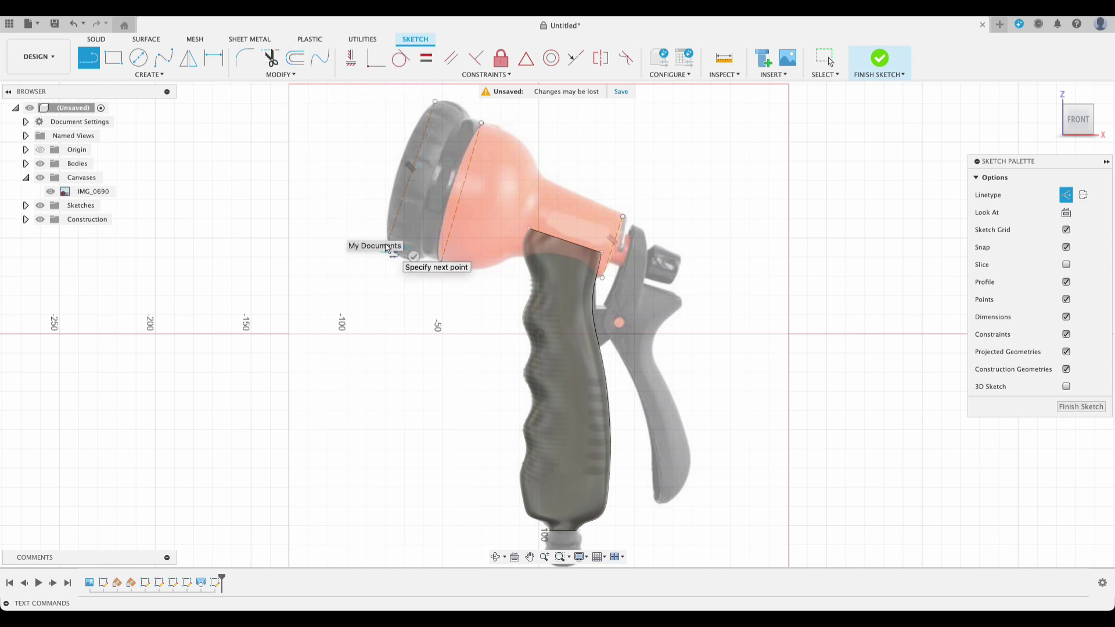
pyautogui.press('Escape')
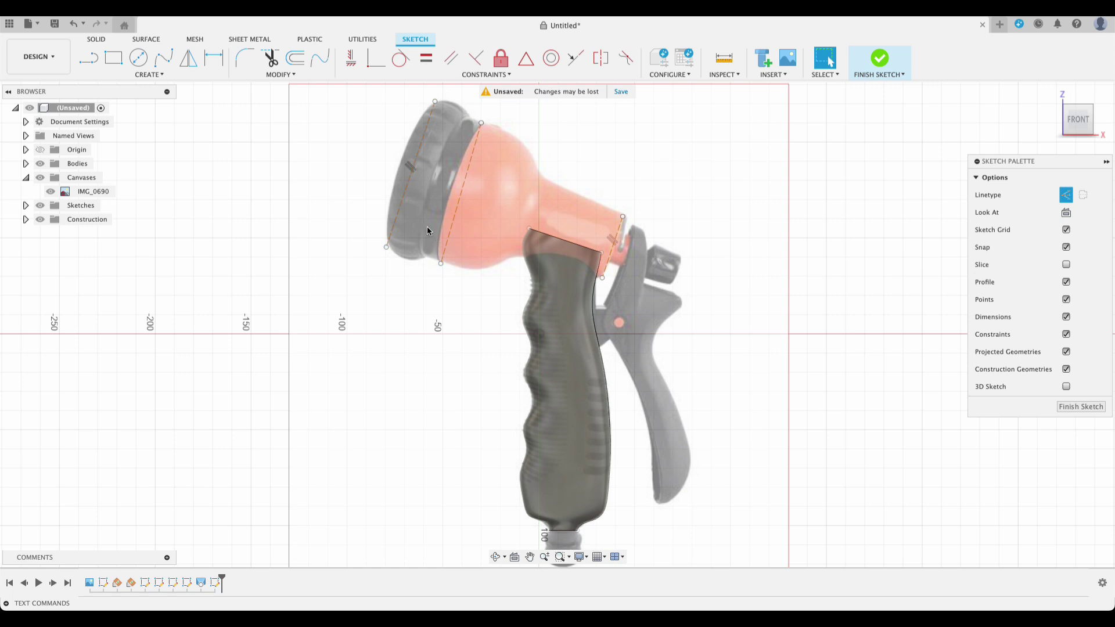
pyautogui.moveTo(403, 187); pyautogui.dragTo(397, 185)
pyautogui.moveTo(461, 201); pyautogui.dragTo(455, 200)
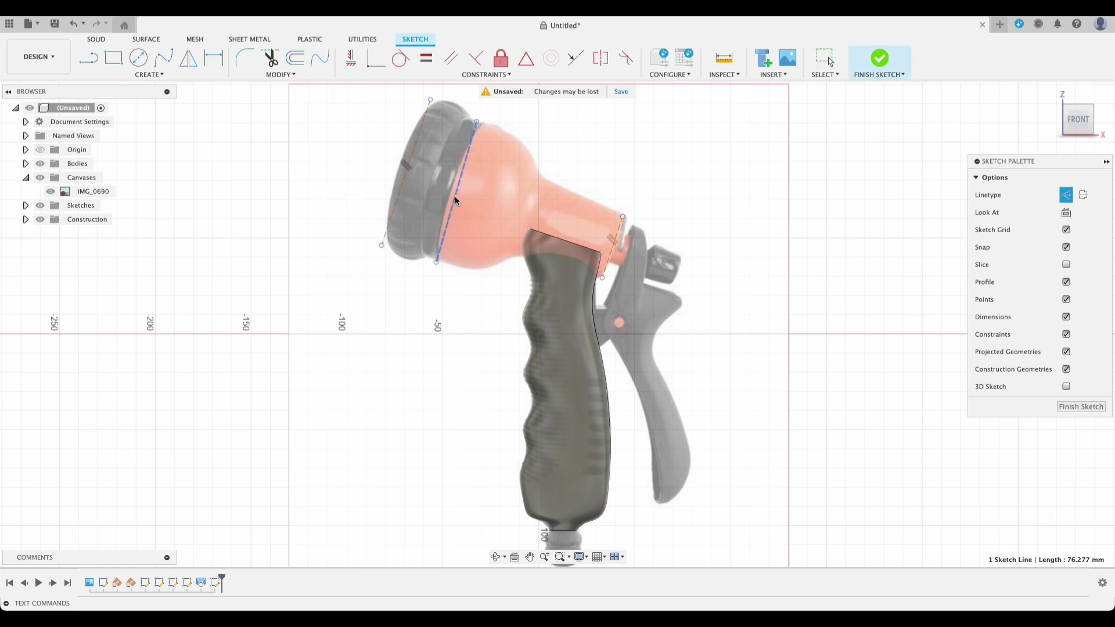
pyautogui.click(482, 122)
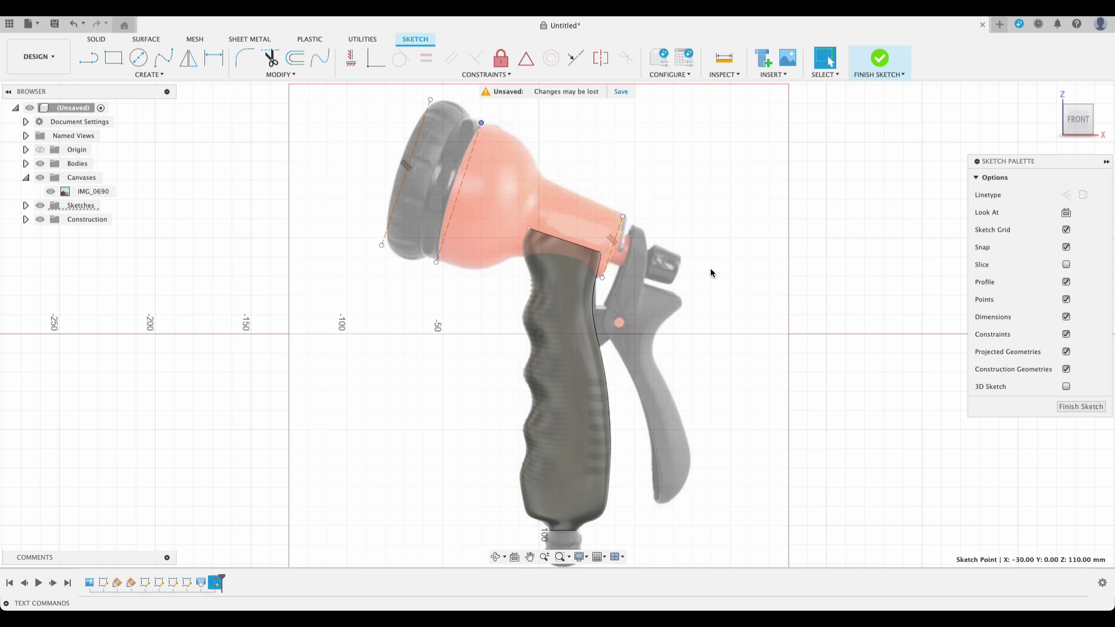
# Finish the sketch and add a 90° plane through the rear sketch line.
pyautogui.click(1077, 408)
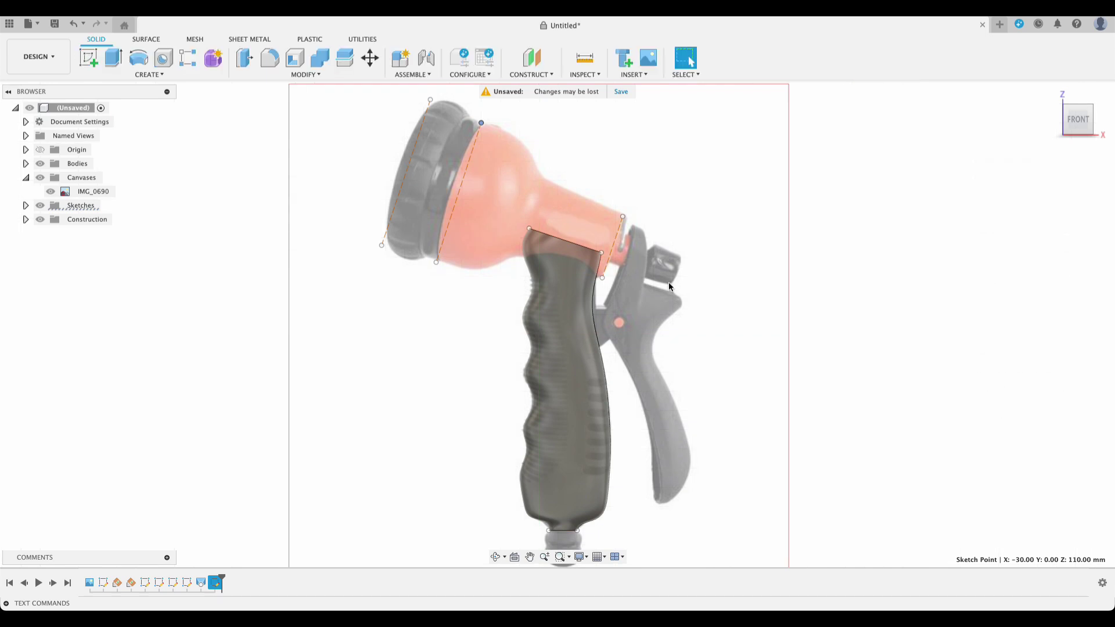
pyautogui.click(527, 75)
pyautogui.click(540, 99)
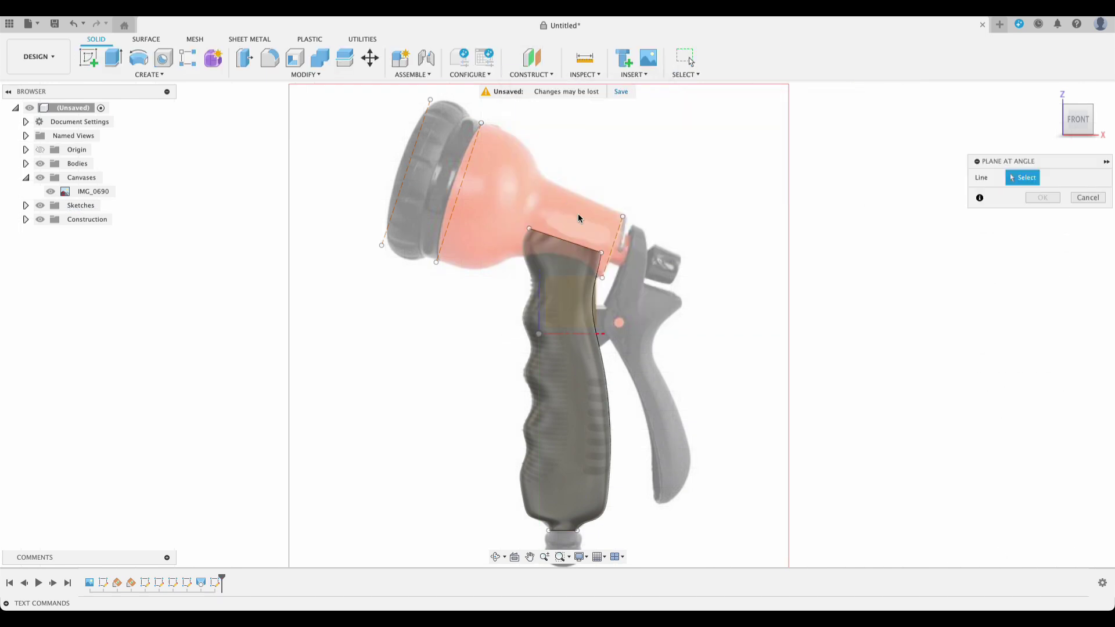
pyautogui.click(613, 244)
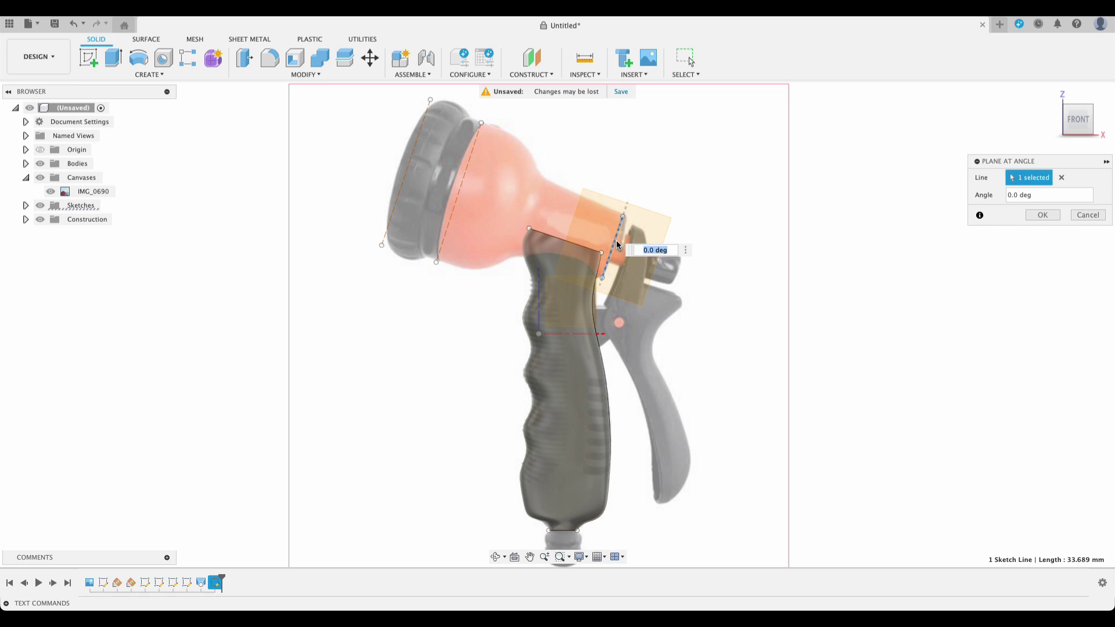
pyautogui.write('90')
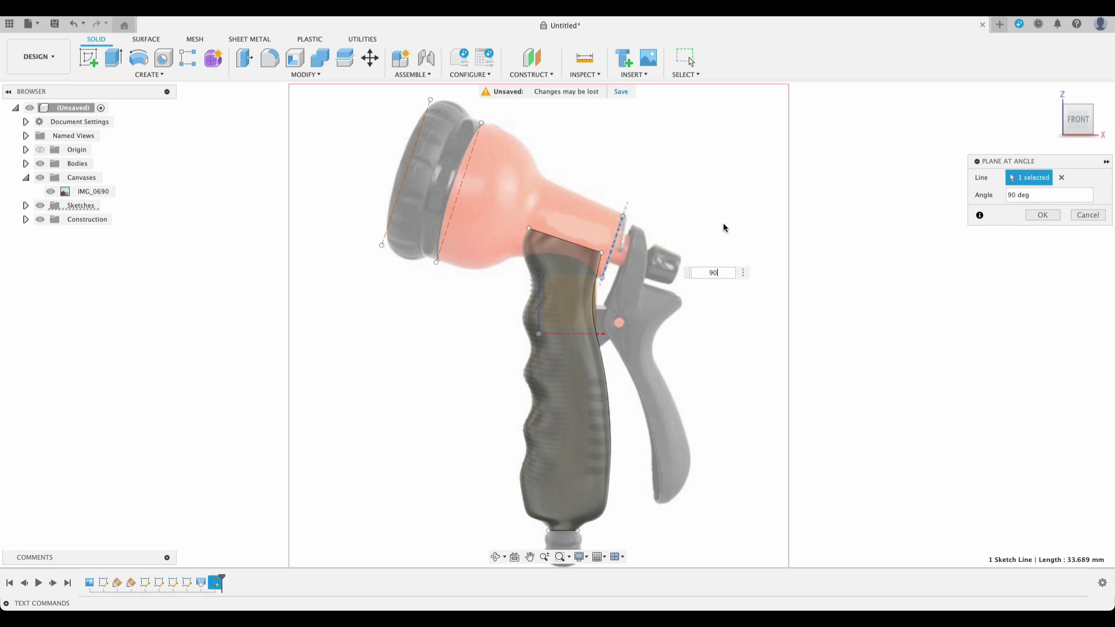
pyautogui.click(1038, 216)
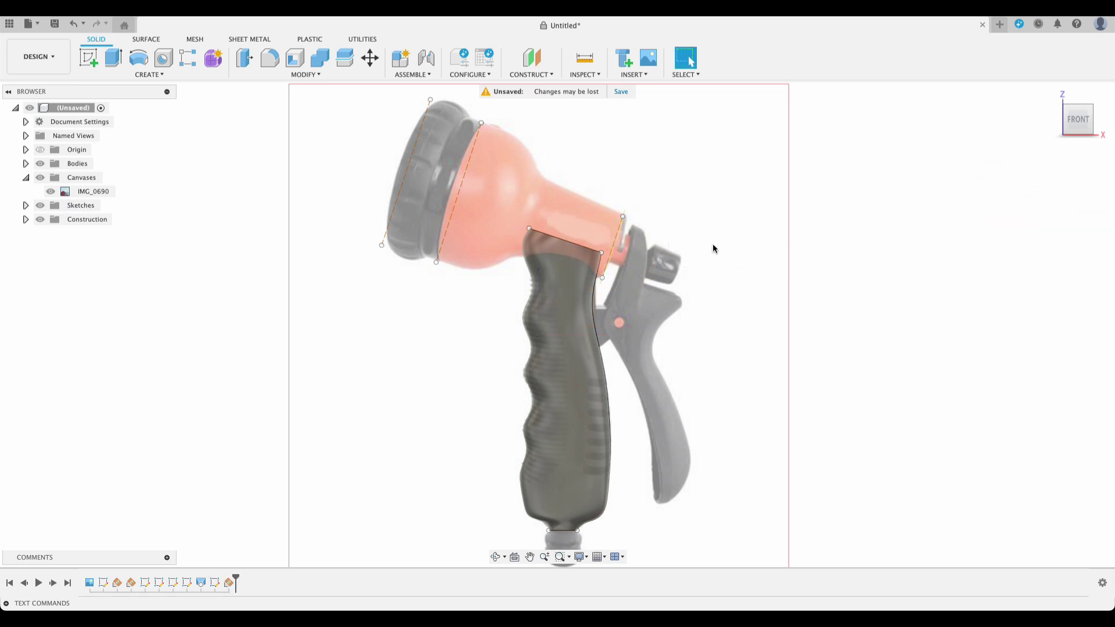
pyautogui.moveTo(713, 248)
pyautogui.keyDown('shift'); pyautogui.mouseDown(button='middle')
pyautogui.moveTo(689, 236)
pyautogui.moveTo(702, 236)
pyautogui.mouseUp(button='middle'); pyautogui.keyUp('shift')
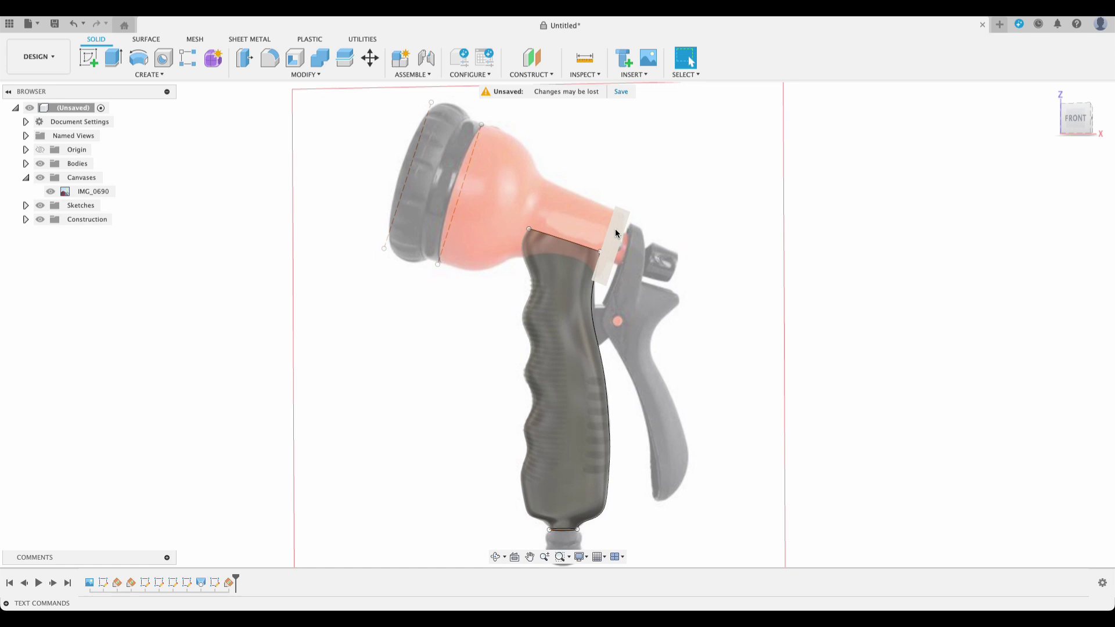
# Add a 90° plane through the middle line at the bell edge.
pyautogui.click(533, 76)
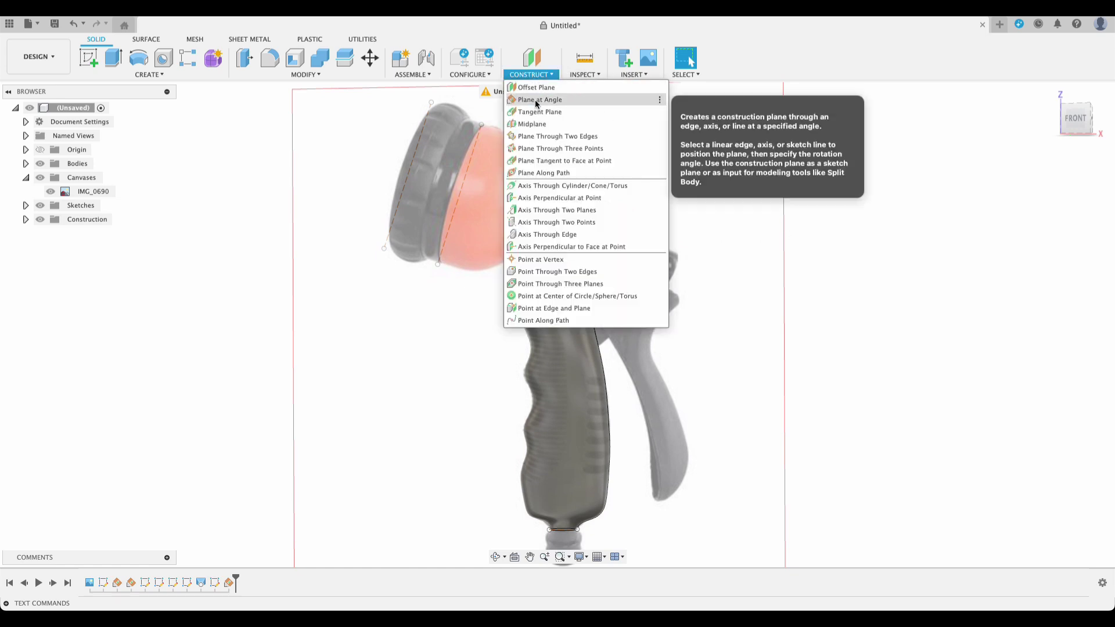
pyautogui.click(537, 100)
pyautogui.click(469, 168)
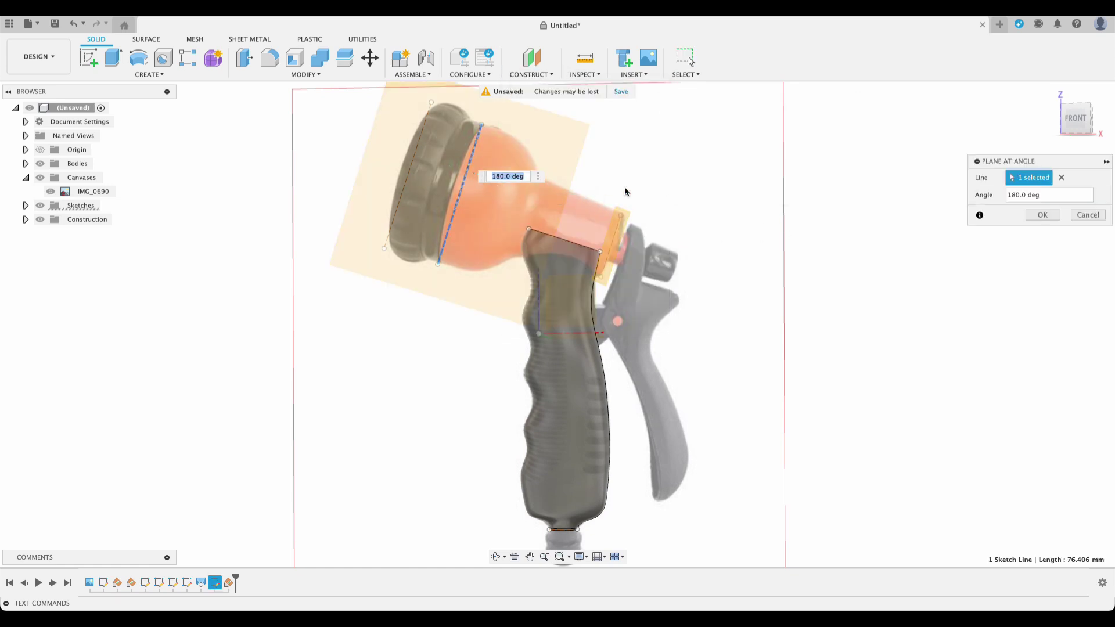
pyautogui.keyDown('shift'); pyautogui.moveTo(661, 185); pyautogui.dragTo(691, 180, button='middle'); pyautogui.keyUp('shift')
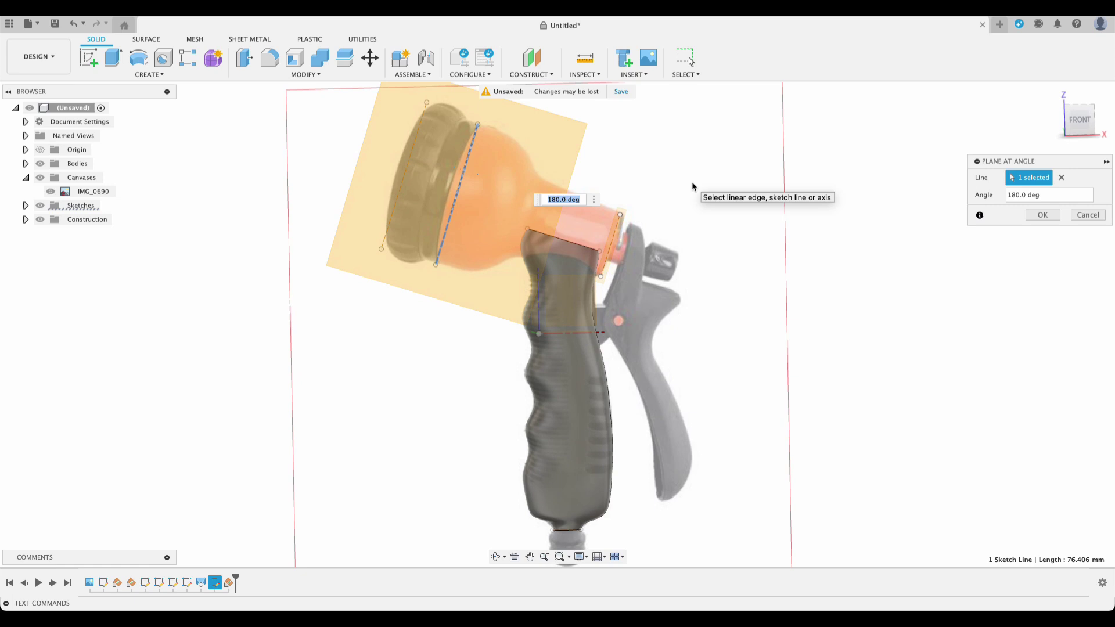
pyautogui.write('0')
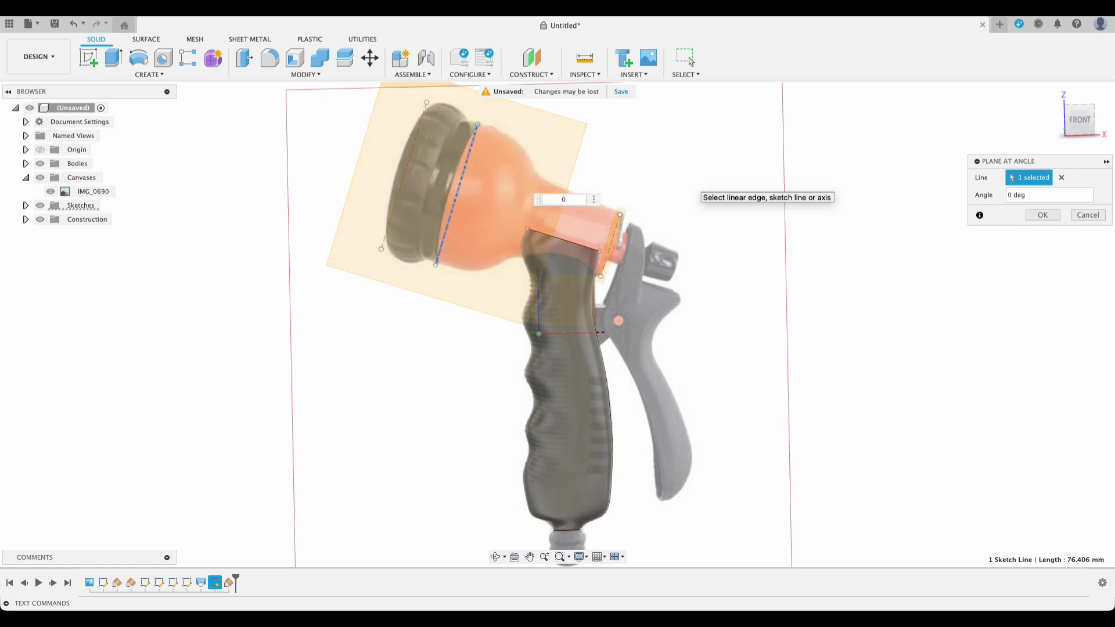
pyautogui.press('Return')
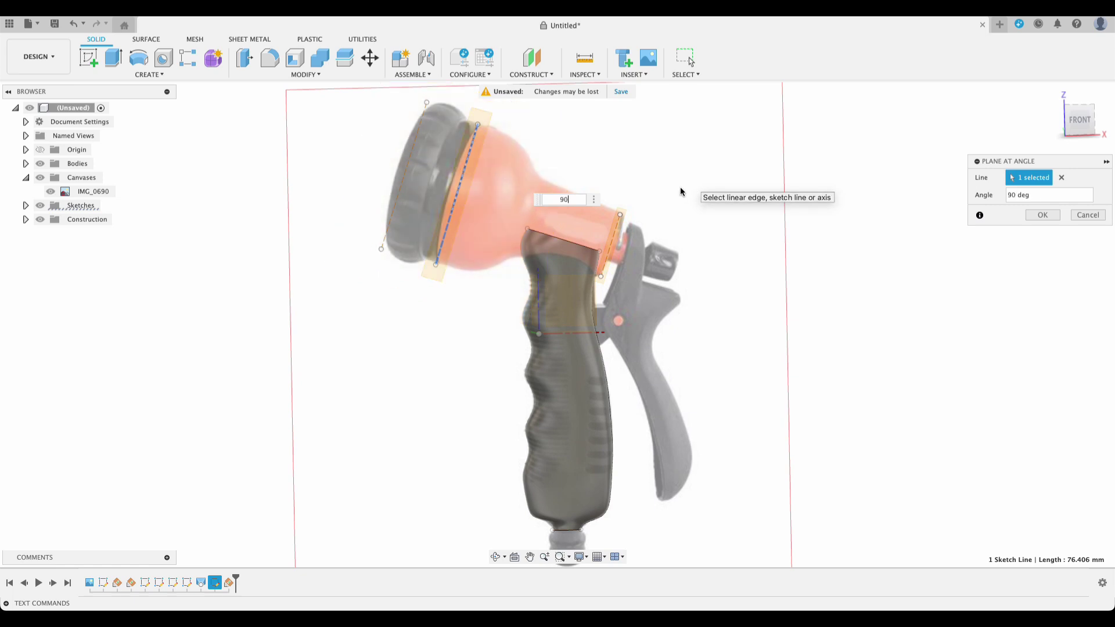
pyautogui.click(1042, 215)
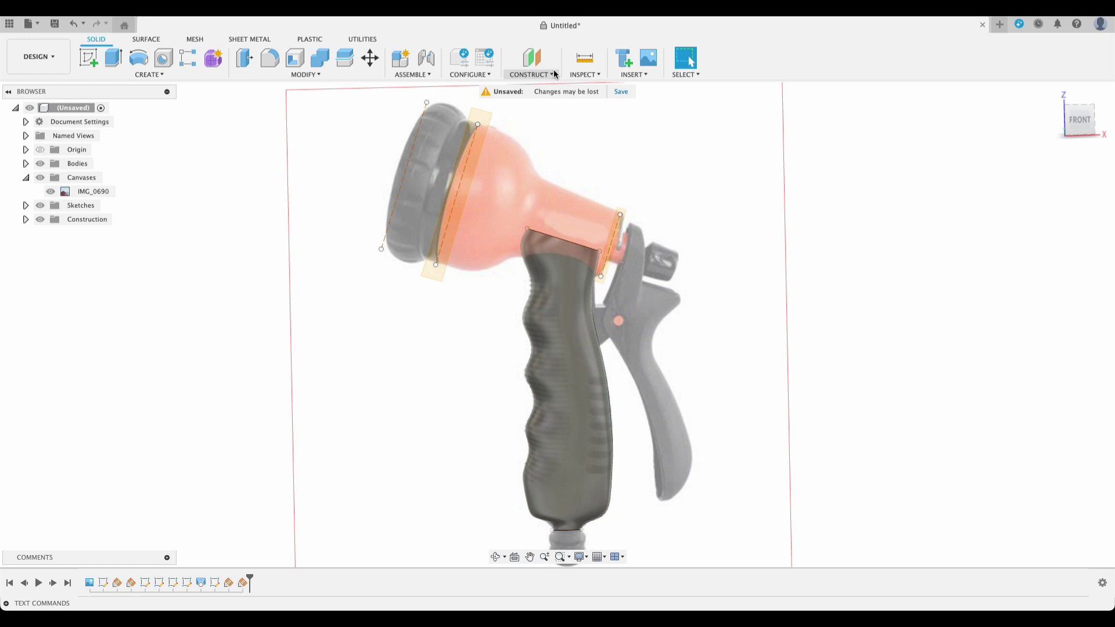
# Add a 90° plane through the front nozzle line.
pyautogui.click(532, 74)
pyautogui.click(537, 100)
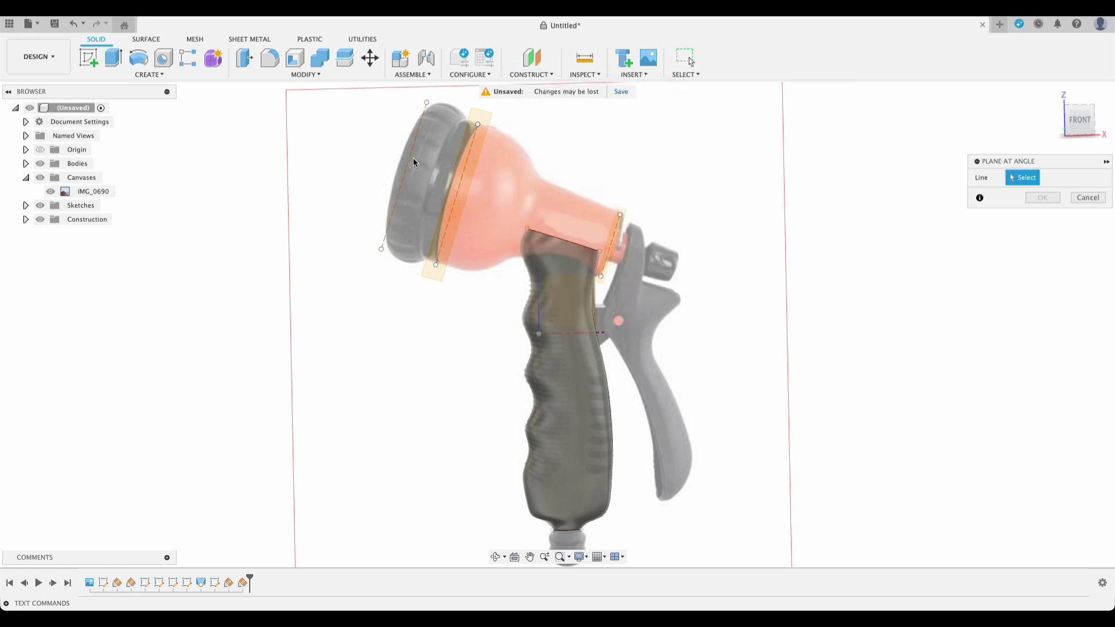
pyautogui.click(411, 157)
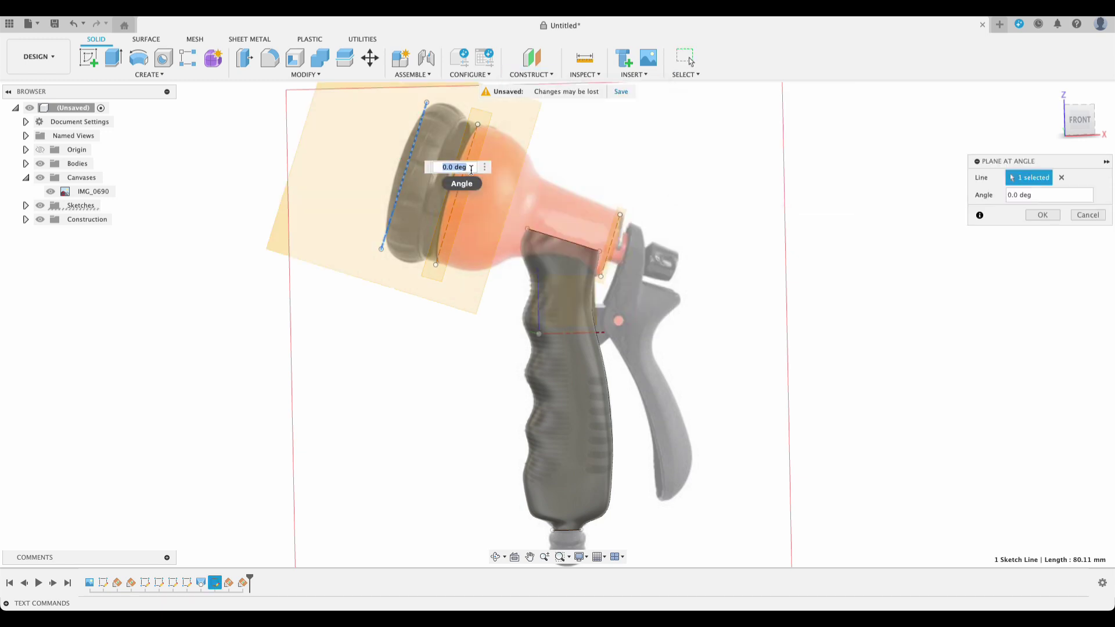
pyautogui.write('90')
pyautogui.press('Return')
pyautogui.press('Return')
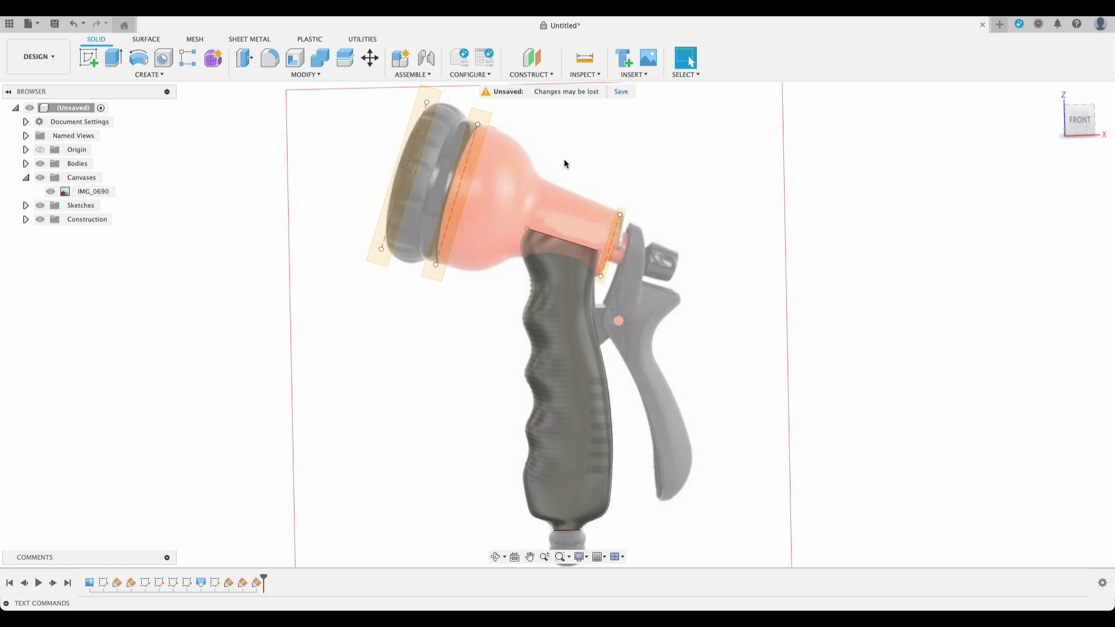
# On the narrow-end plane, project the profile line and draw a ~33.7 mm circle to its endpoint.
pyautogui.moveTo(565, 164)
pyautogui.keyDown('shift'); pyautogui.mouseDown(button='middle')
pyautogui.moveTo(600, 167)
pyautogui.moveTo(555, 154)
pyautogui.moveTo(577, 157)
pyautogui.moveTo(566, 158)
pyautogui.mouseUp(button='middle'); pyautogui.keyUp('shift')
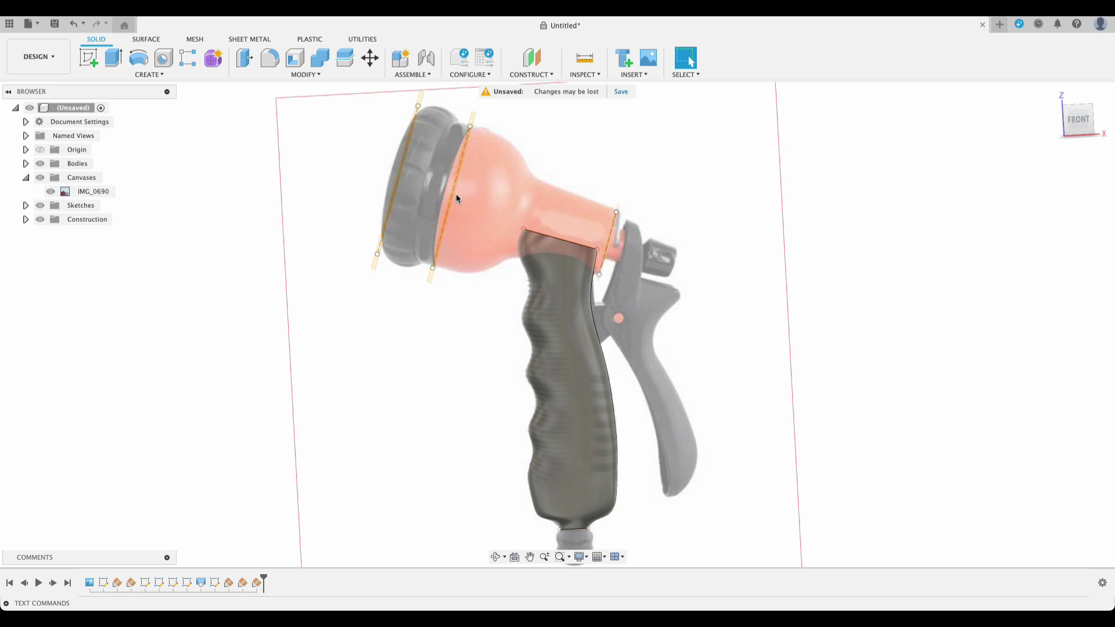
pyautogui.keyDown('shift'); pyautogui.moveTo(233, 110); pyautogui.dragTo(500, 123, button='middle'); pyautogui.keyUp('shift')
pyautogui.click(612, 222)
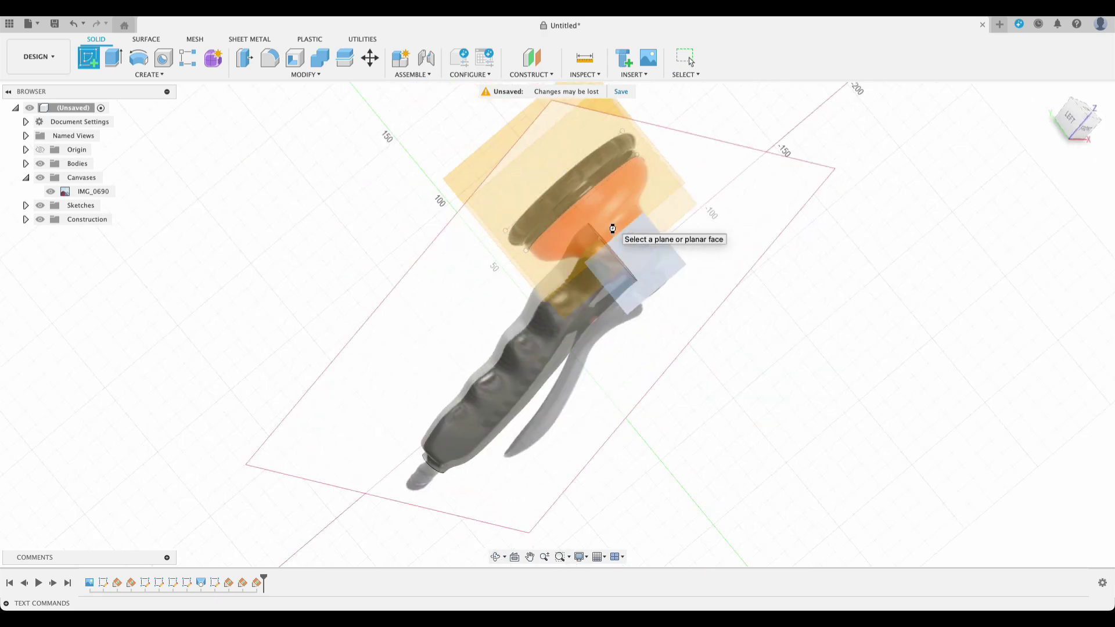
pyautogui.moveTo(746, 453)
pyautogui.keyDown('shift'); pyautogui.mouseDown(button='middle')
pyautogui.moveTo(751, 391)
pyautogui.moveTo(734, 356)
pyautogui.moveTo(737, 370)
pyautogui.moveTo(667, 371)
pyautogui.mouseUp(button='middle'); pyautogui.keyUp('shift')
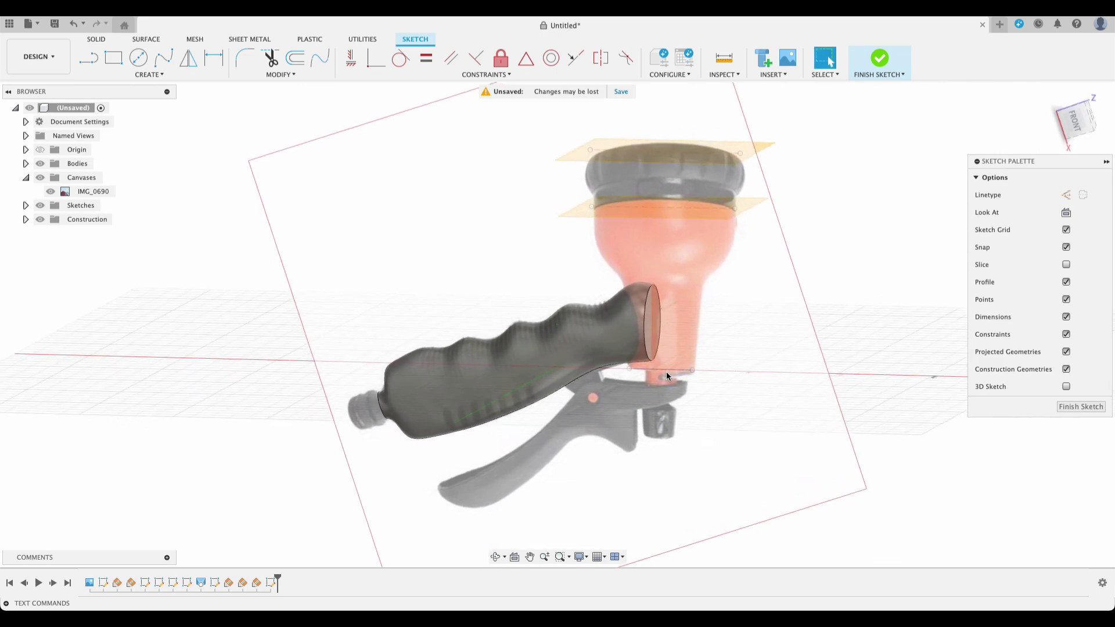
pyautogui.press('p')
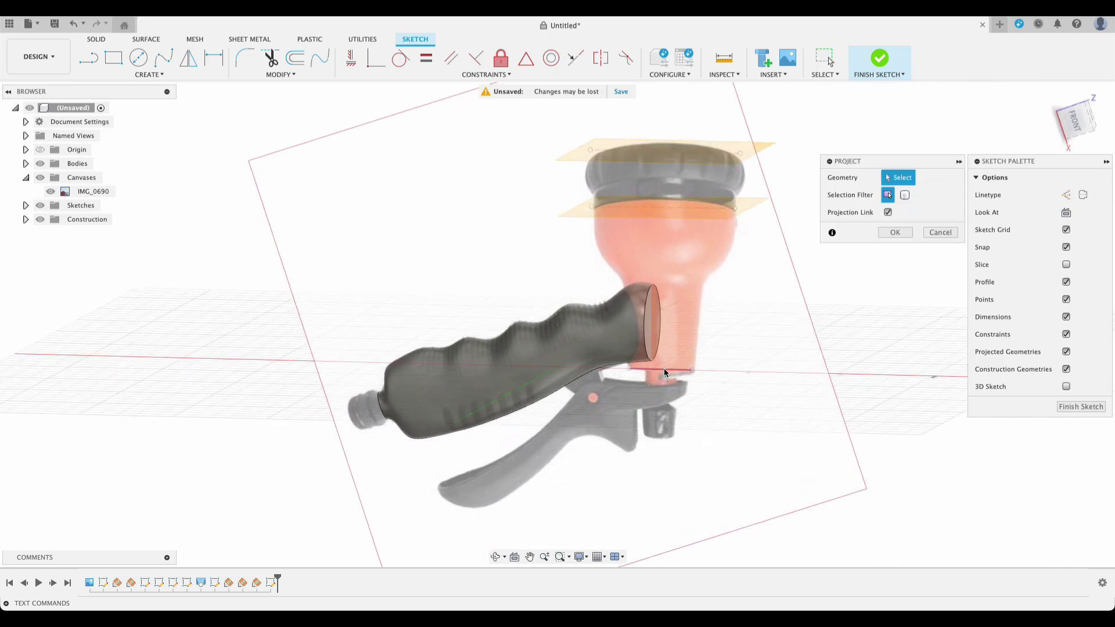
pyautogui.click(664, 369)
pyautogui.click(895, 232)
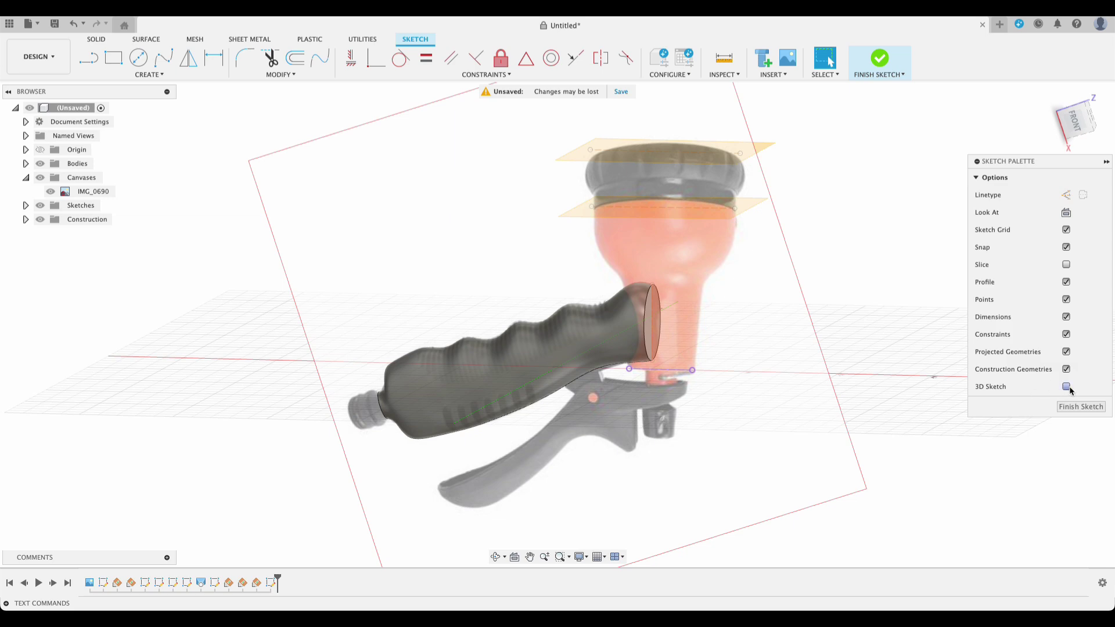
pyautogui.press('c')
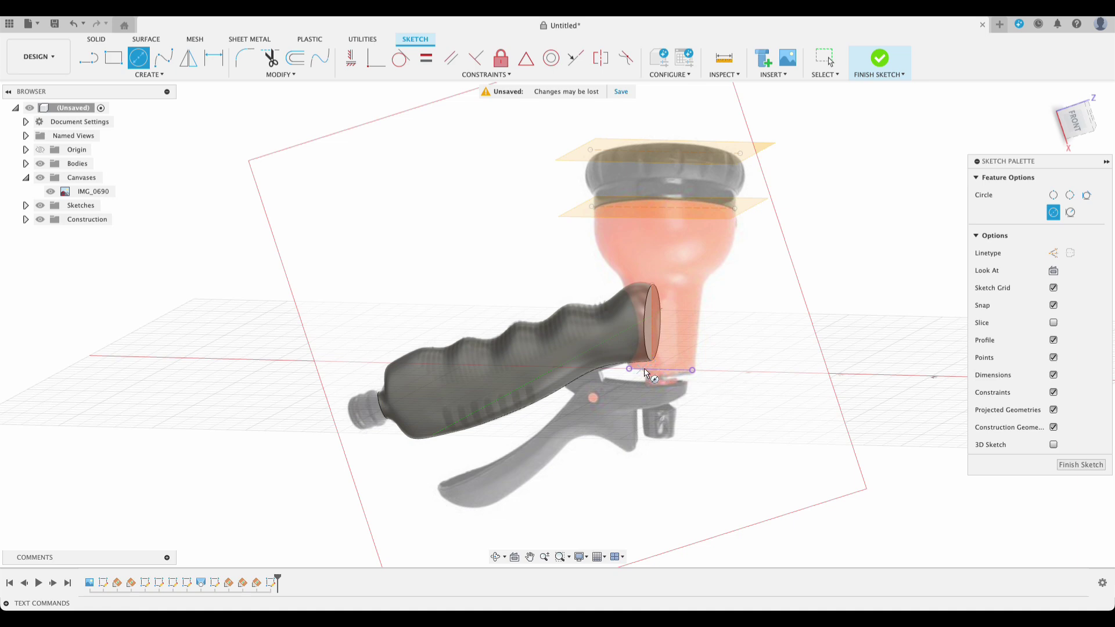
pyautogui.click(662, 370)
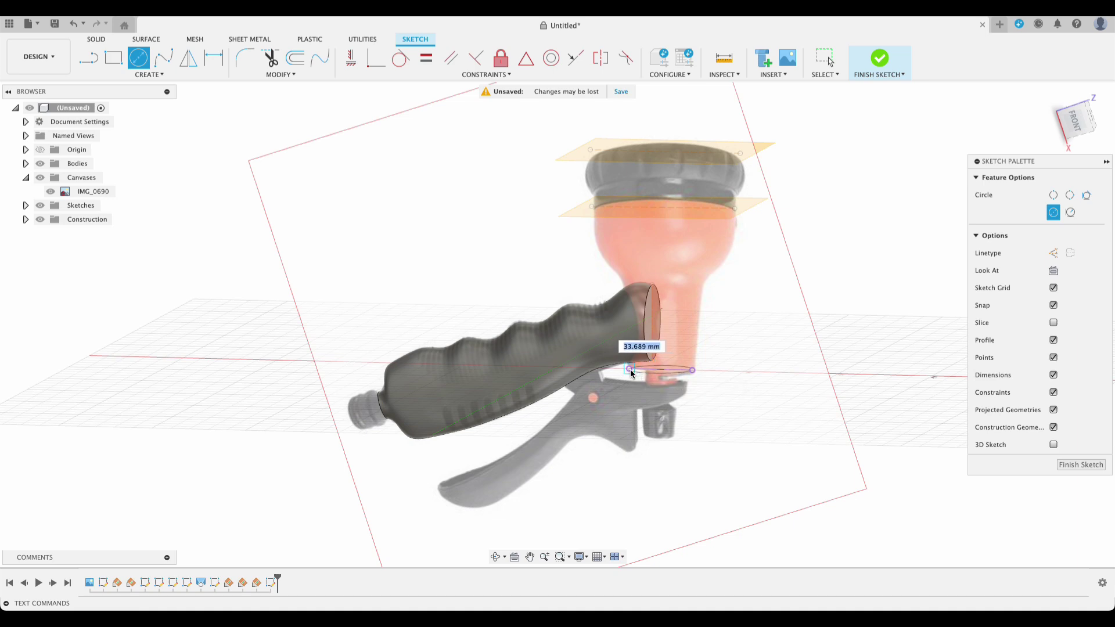
pyautogui.click(636, 373)
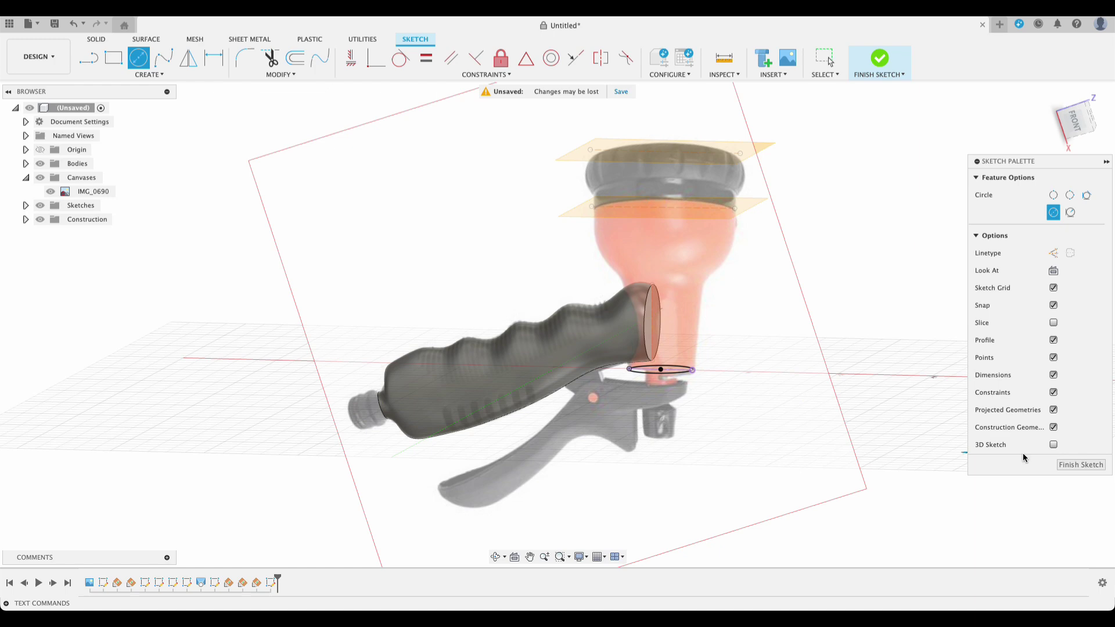
pyautogui.click(1068, 465)
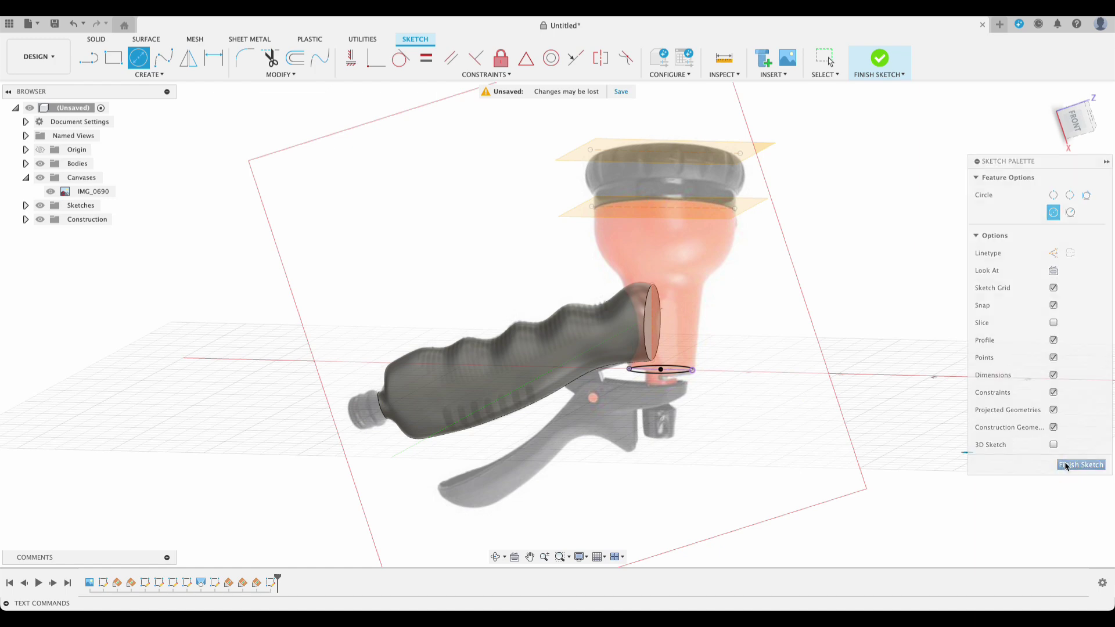
pyautogui.keyDown('shift'); pyautogui.moveTo(788, 288); pyautogui.dragTo(714, 283, button='middle'); pyautogui.keyUp('shift')
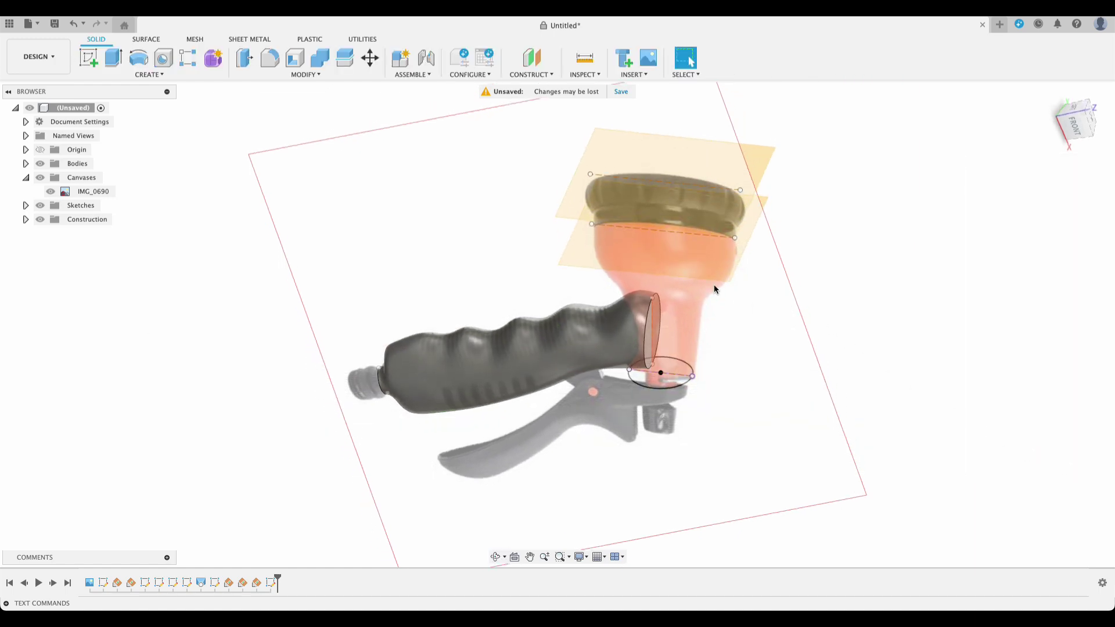
# Sketch a circle on the middle nozzle plane spanning the projected bell-rim line.
pyautogui.click(88, 57)
pyautogui.click(633, 249)
pyautogui.click(656, 273)
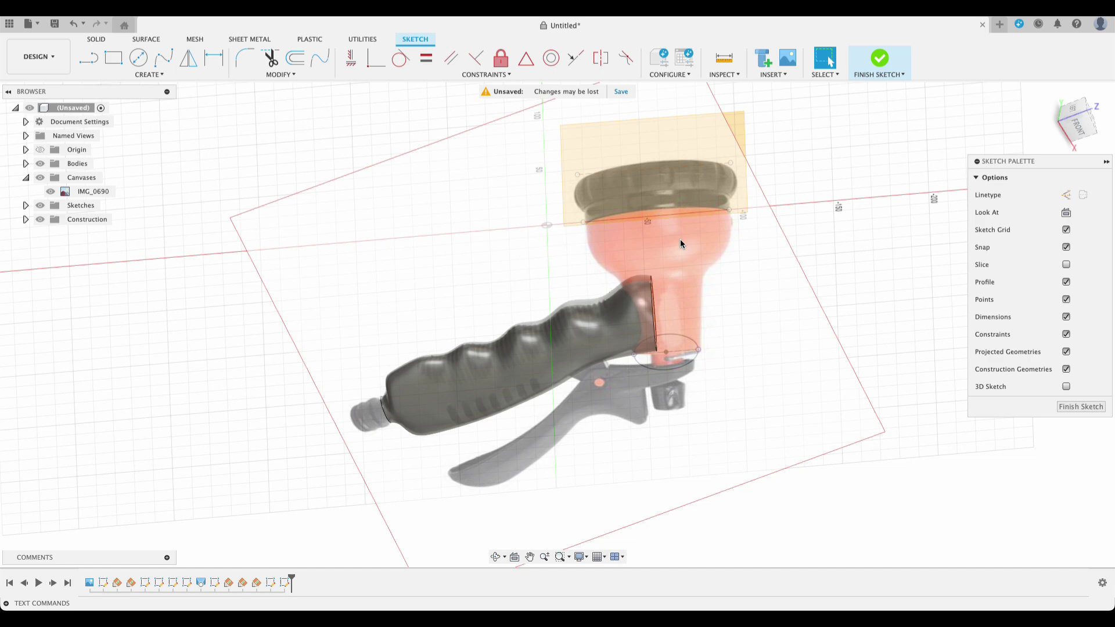
pyautogui.keyDown('shift'); pyautogui.moveTo(681, 239); pyautogui.dragTo(678, 196, button='middle'); pyautogui.keyUp('shift')
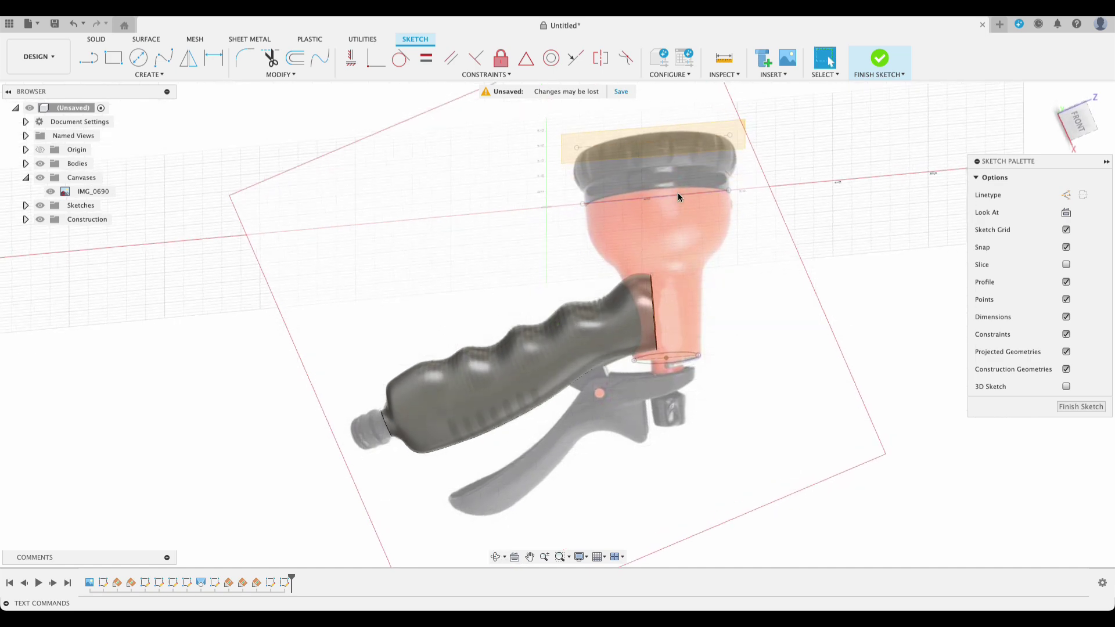
pyautogui.press('p')
pyautogui.click(674, 195)
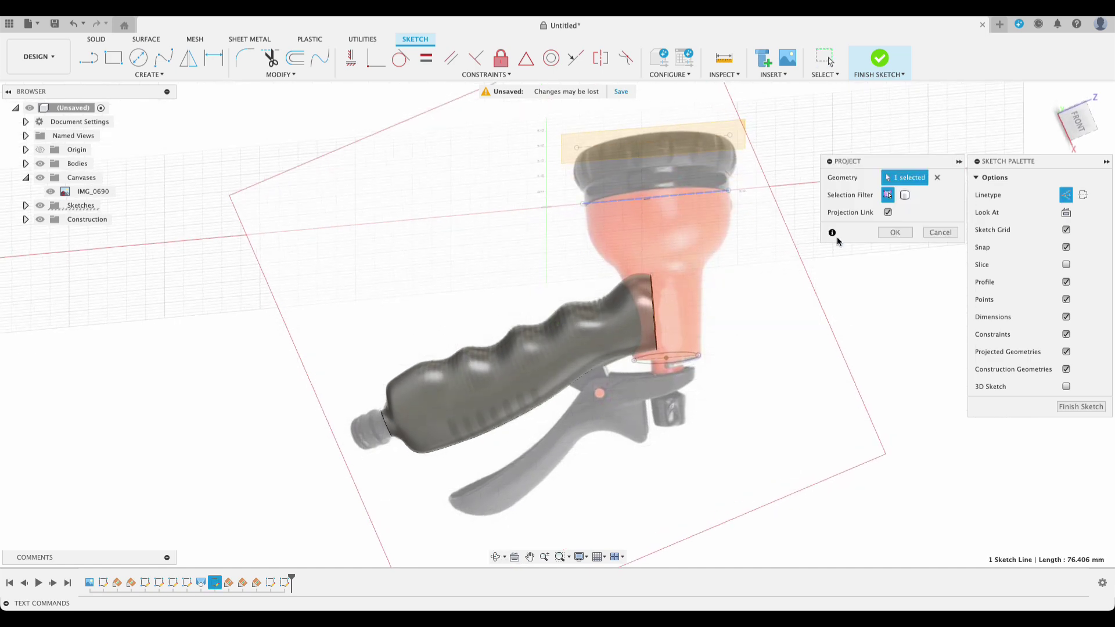
pyautogui.click(895, 232)
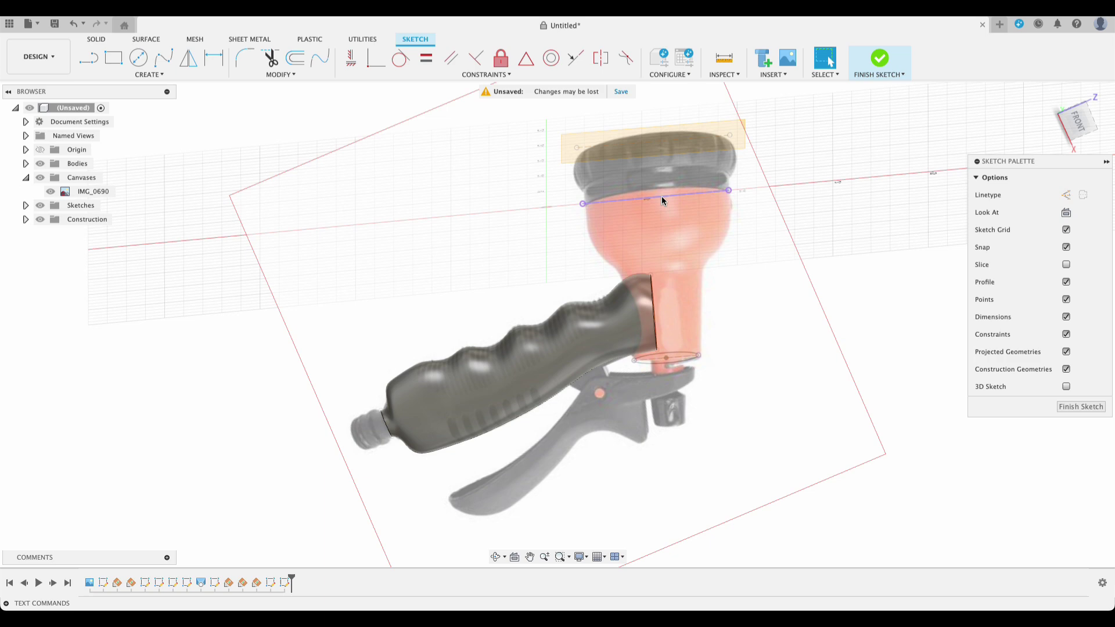
pyautogui.press('c')
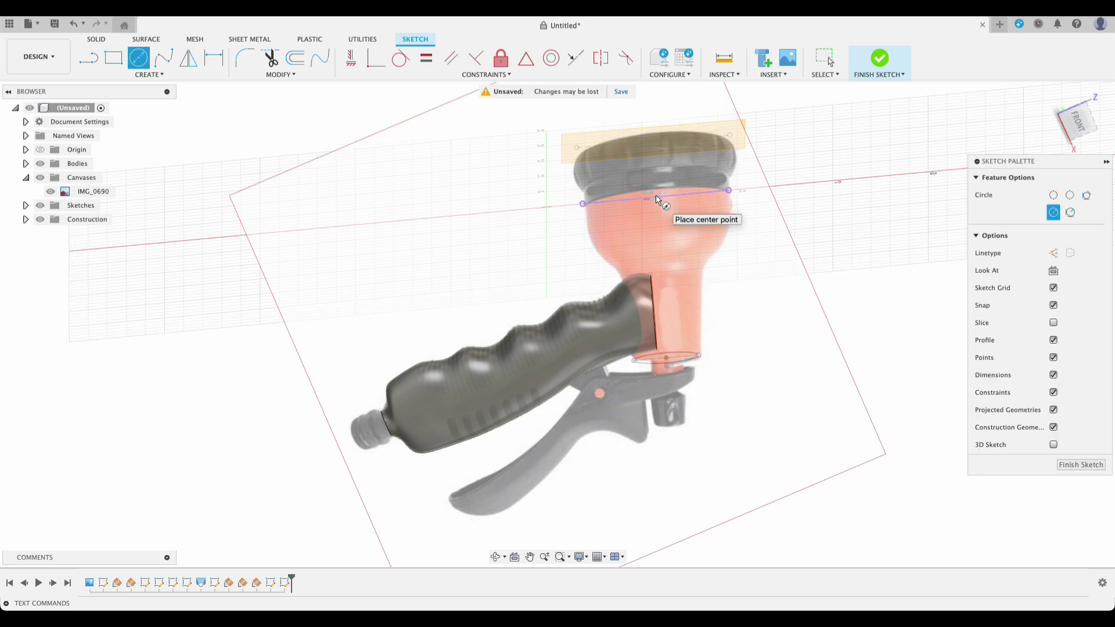
pyautogui.click(656, 198)
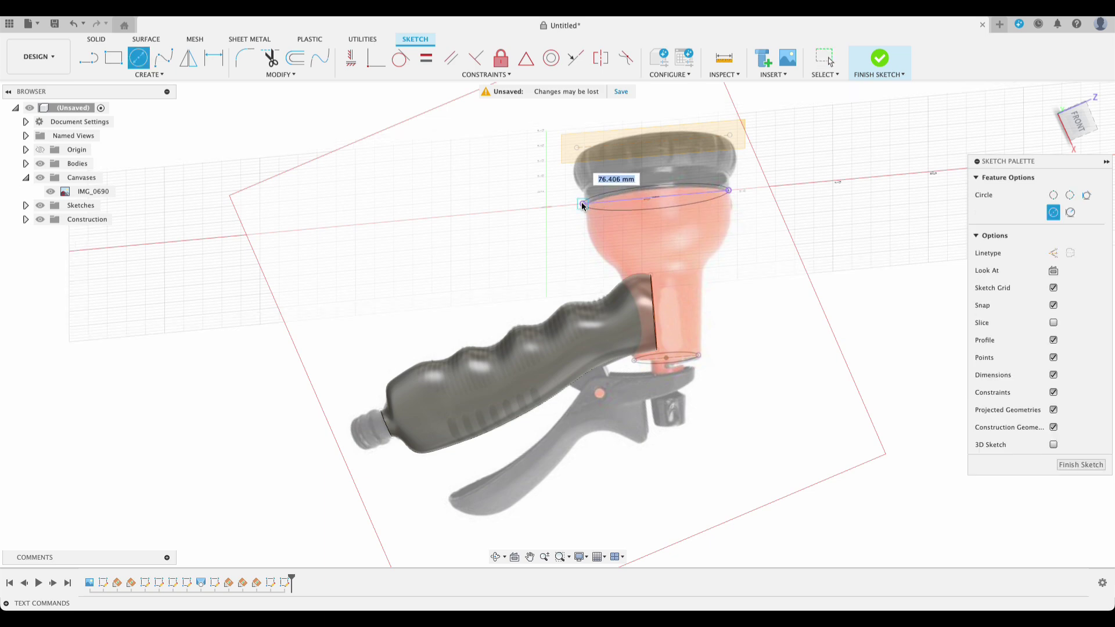
pyautogui.click(583, 203)
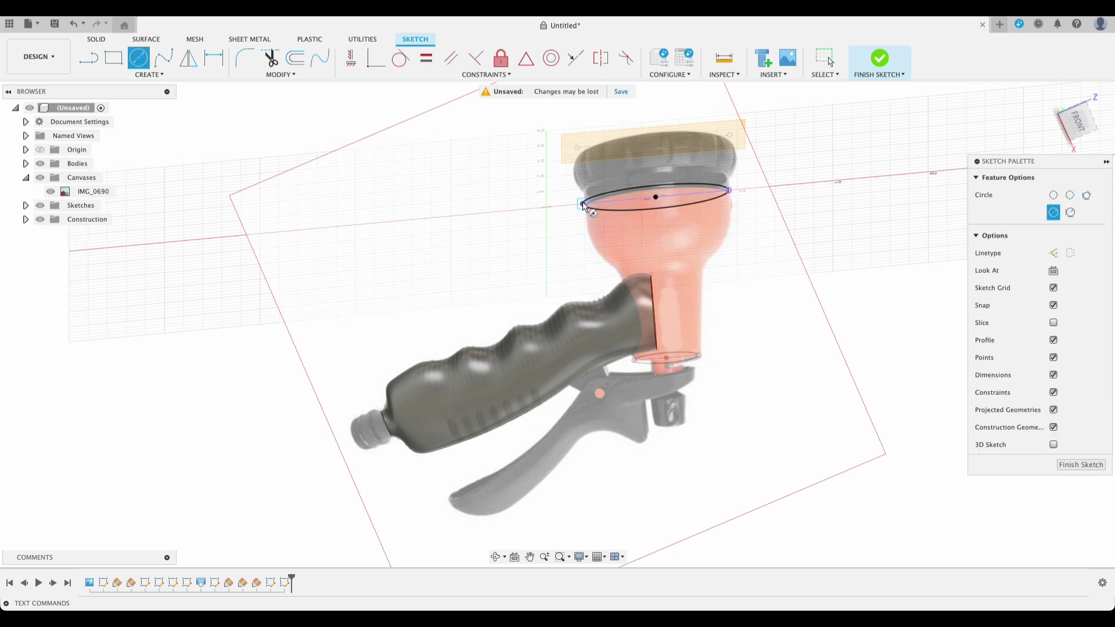
pyautogui.click(1081, 464)
pyautogui.keyDown('shift'); pyautogui.moveTo(815, 211); pyautogui.dragTo(816, 232, button='middle'); pyautogui.keyUp('shift')
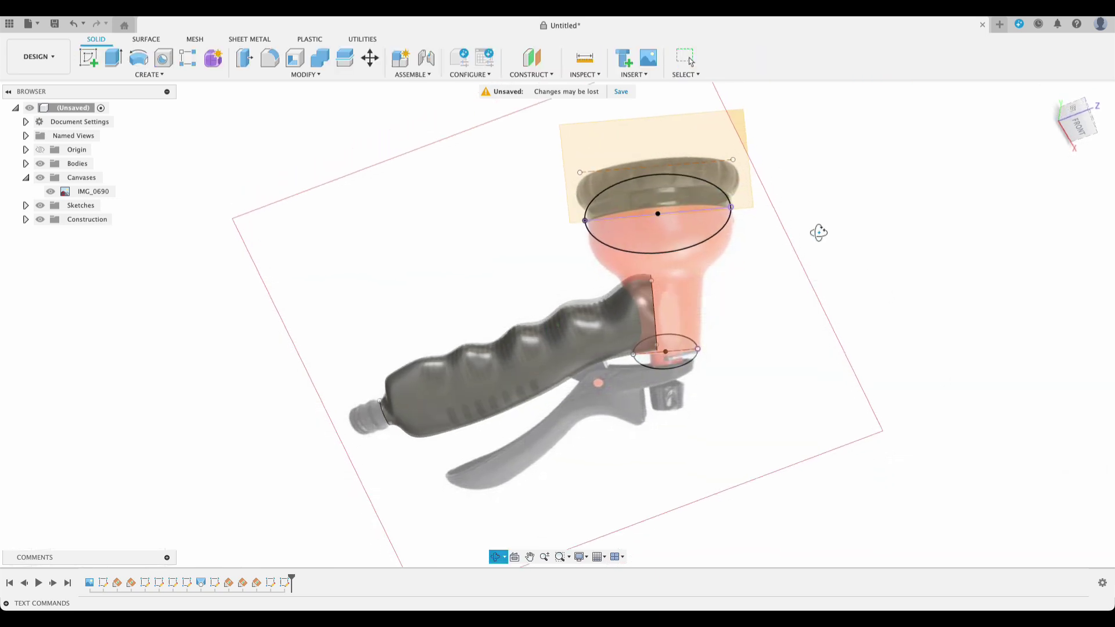
# Sketch an 80.11 mm circle on the top nozzle plane across the projected nozzle-head line.
pyautogui.click(97, 58)
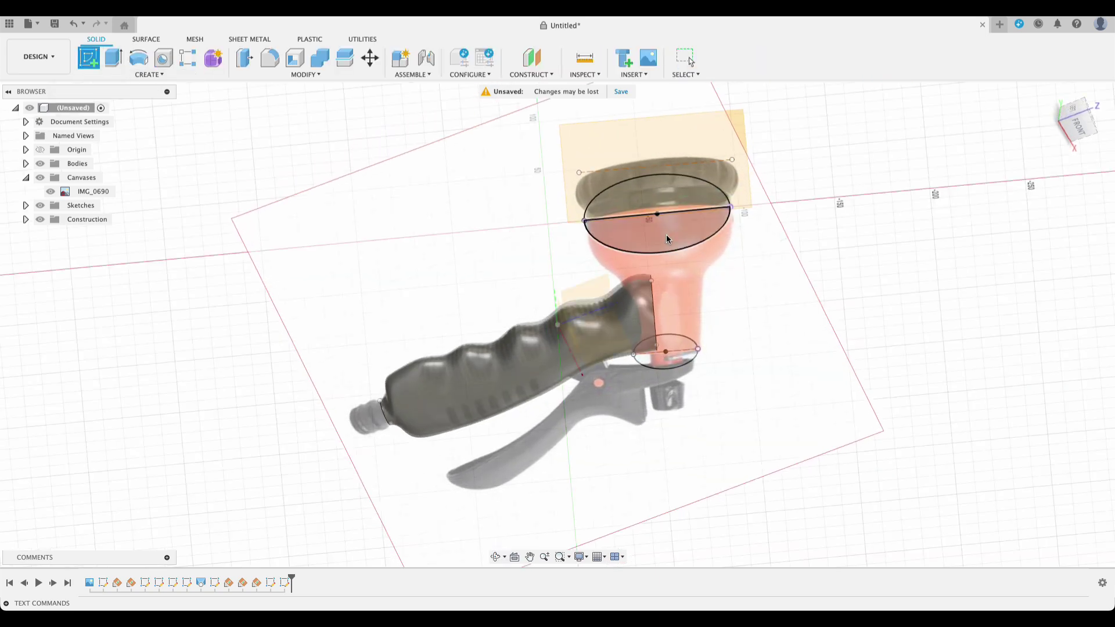
pyautogui.click(670, 195)
pyautogui.keyDown('shift'); pyautogui.moveTo(796, 308); pyautogui.dragTo(796, 252, button='middle'); pyautogui.keyUp('shift')
pyautogui.press('p')
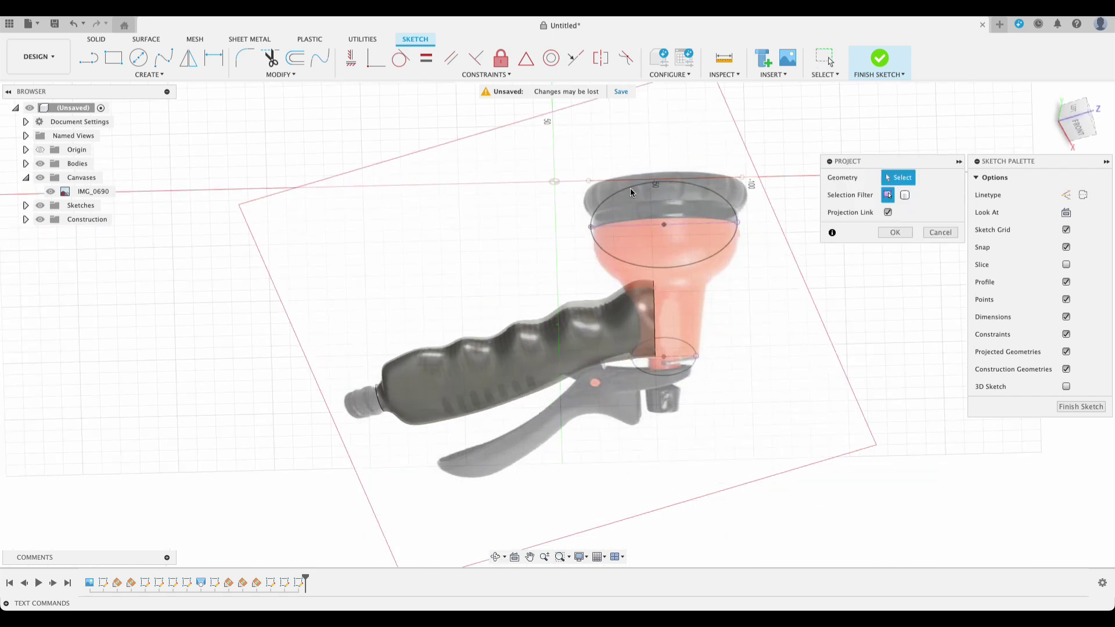
pyautogui.click(635, 179)
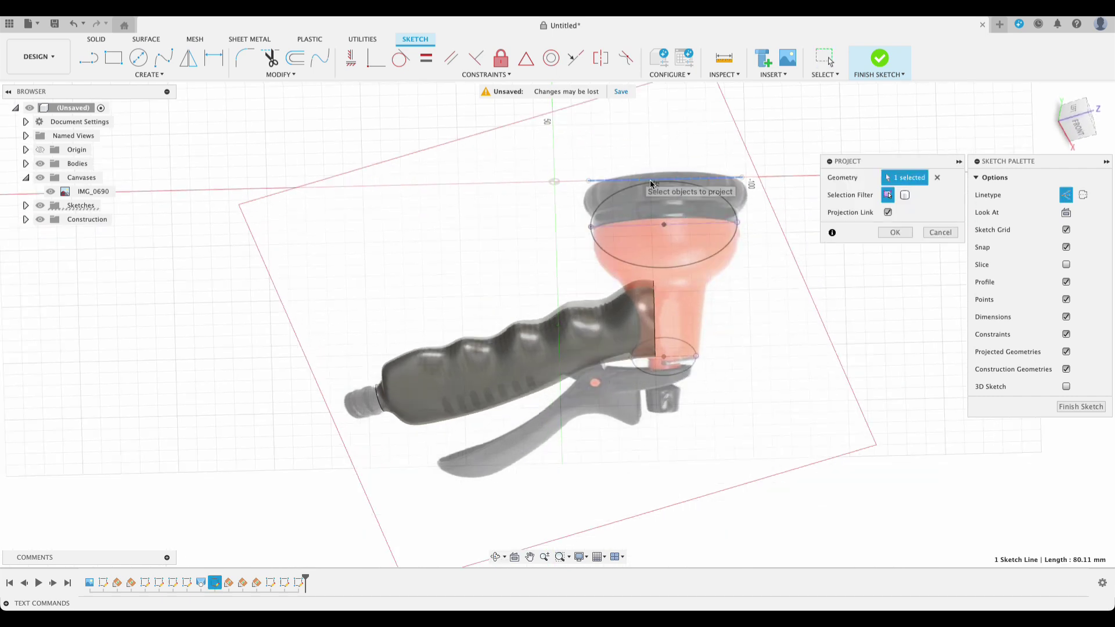
pyautogui.click(893, 232)
pyautogui.press('c')
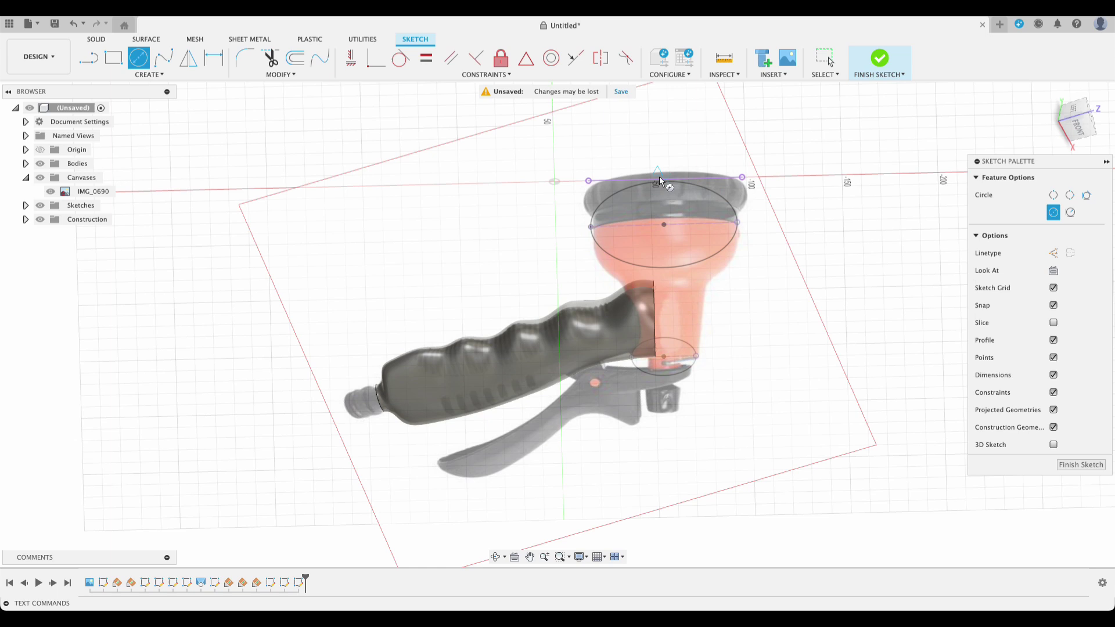
pyautogui.click(665, 178)
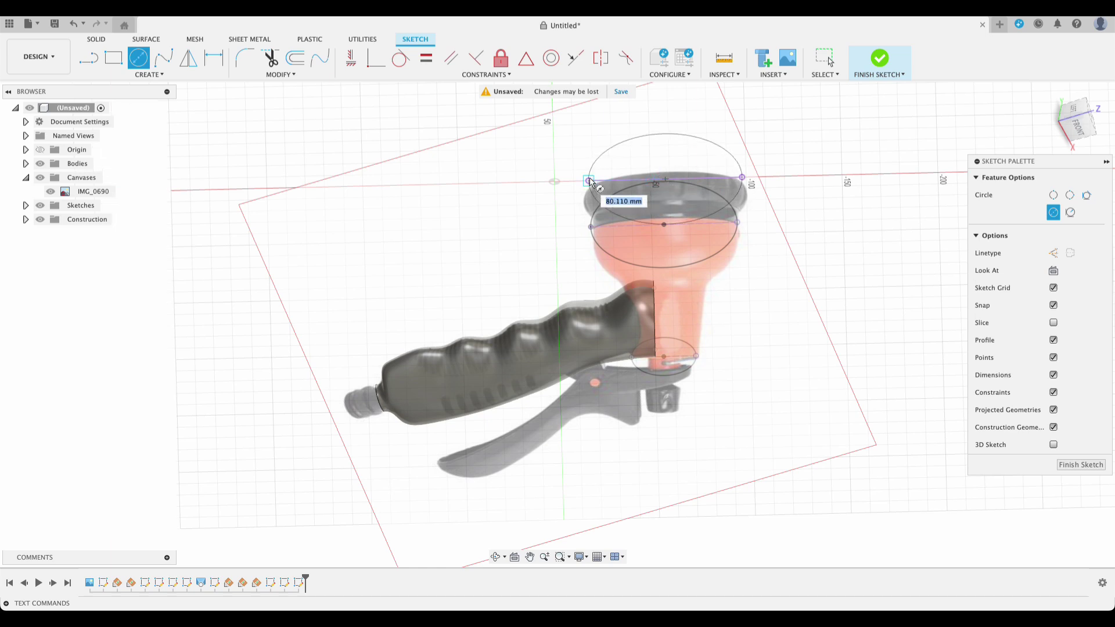
pyautogui.click(1081, 465)
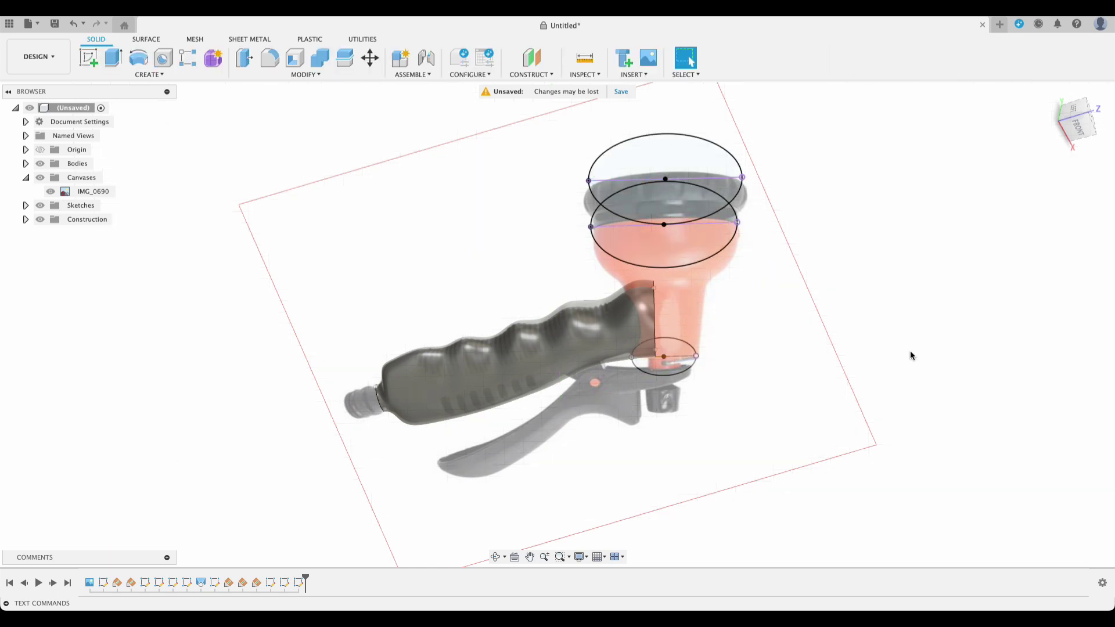
# Switch to an upright front view and start a new sketch on the front plane.
pyautogui.click(1058, 119)
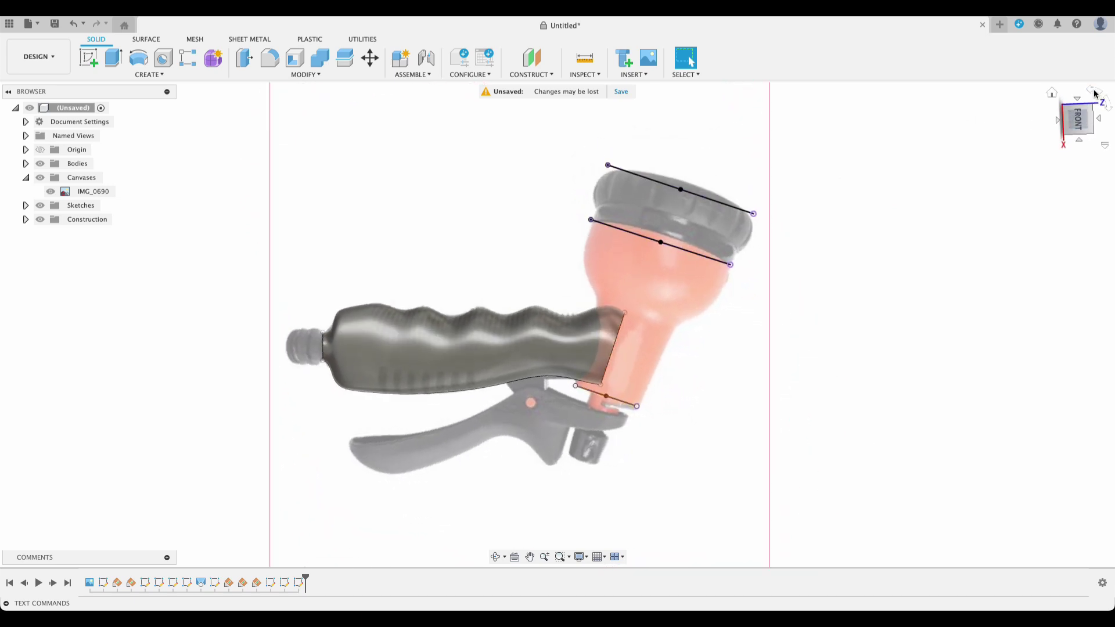
pyautogui.click(1094, 95)
pyautogui.keyDown('shift'); pyautogui.moveTo(625, 295); pyautogui.dragTo(619, 273, button='middle'); pyautogui.keyUp('shift')
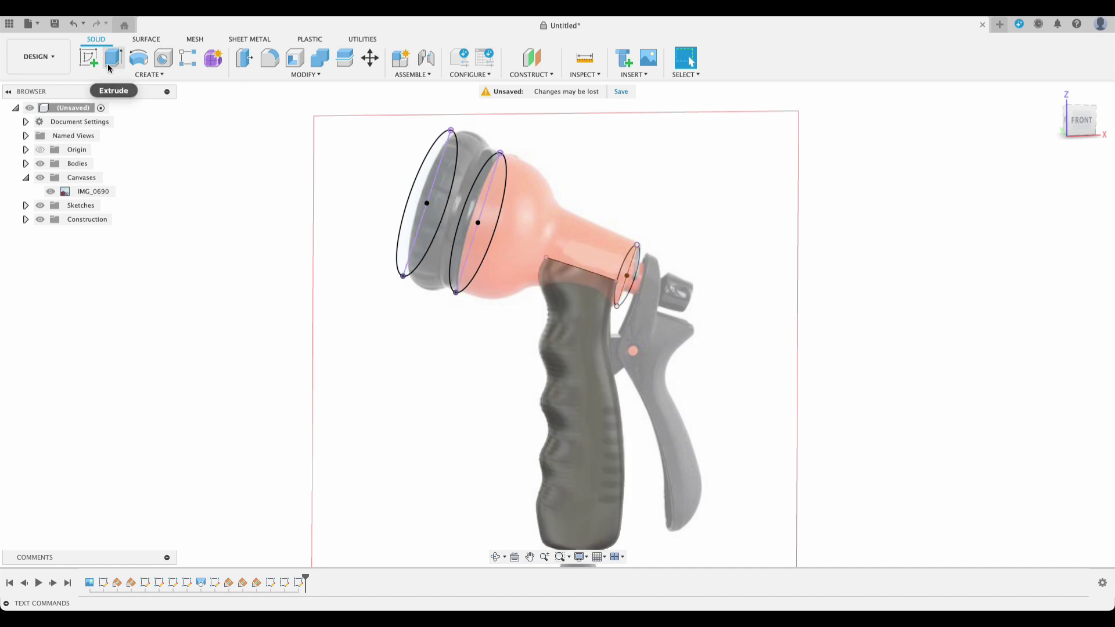
pyautogui.click(88, 58)
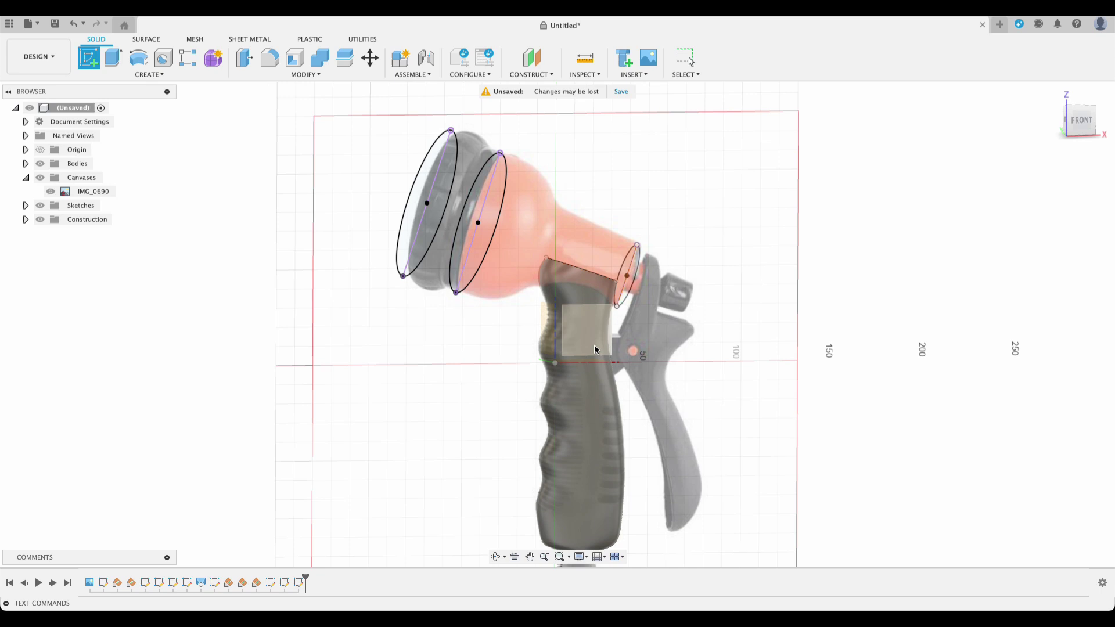
pyautogui.click(594, 345)
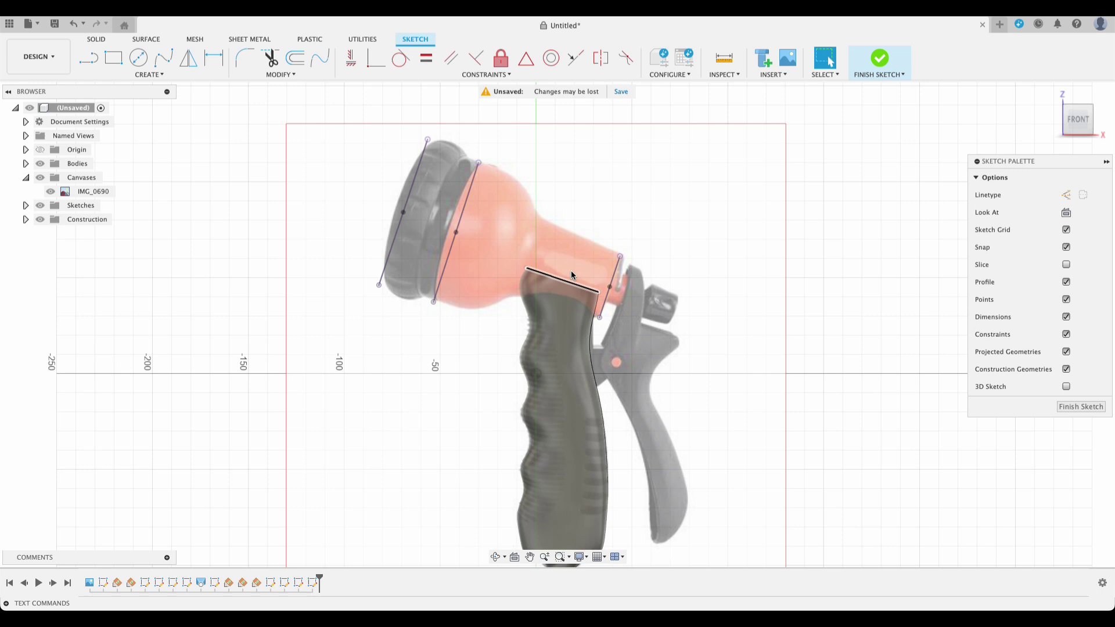
# Project the four endpoints of the rear and front profile lines into the sketch.
pyautogui.press('p')
pyautogui.click(620, 256)
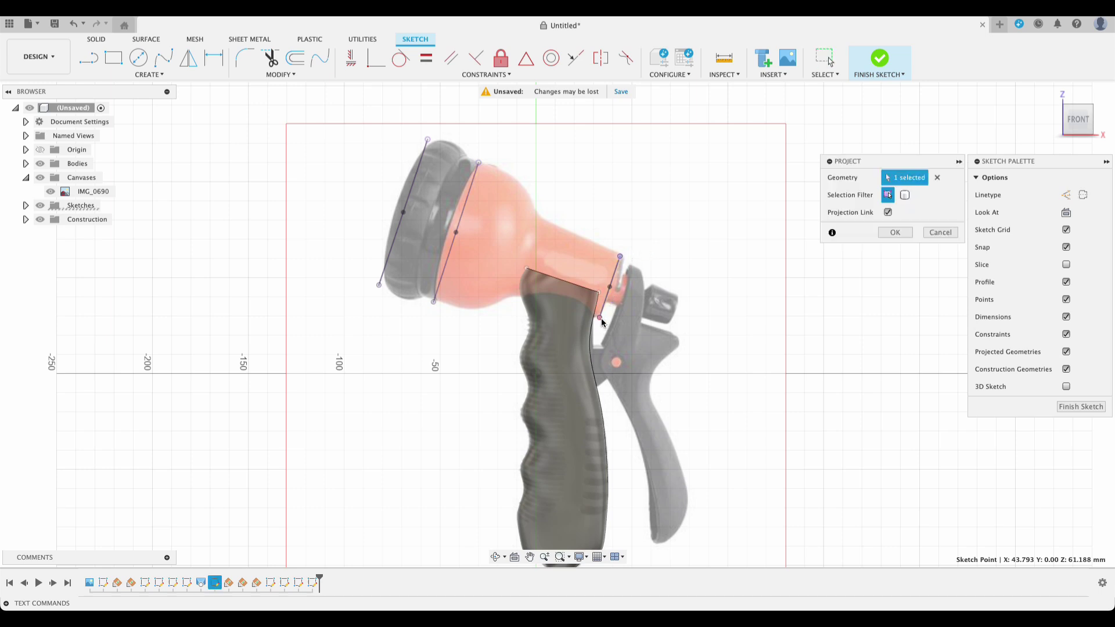
pyautogui.click(599, 318)
pyautogui.click(433, 302)
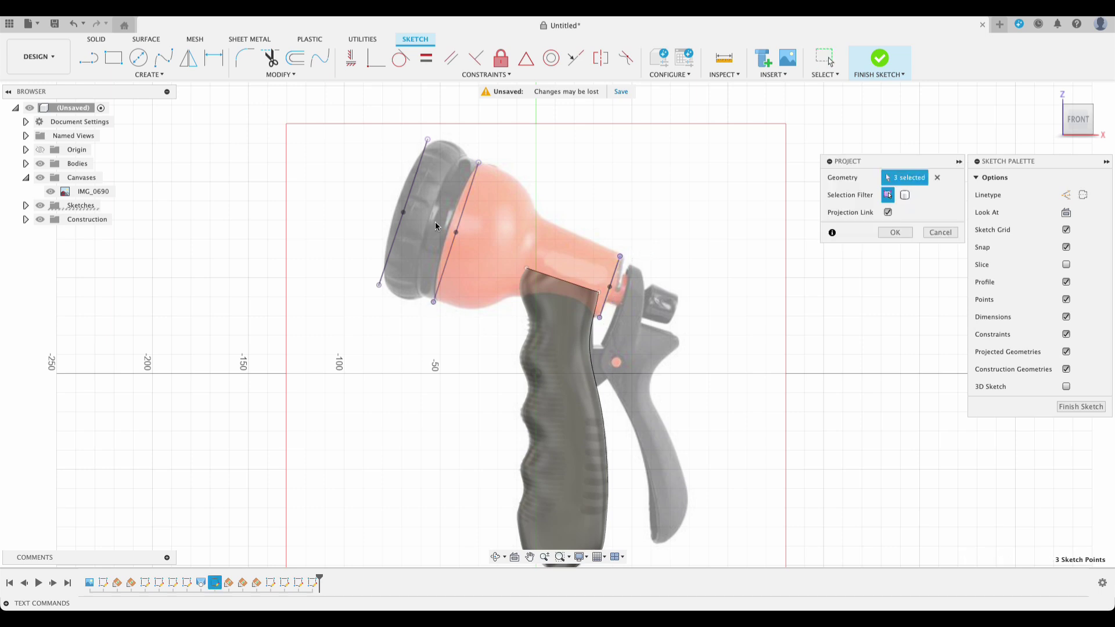
pyautogui.click(478, 163)
pyautogui.click(894, 232)
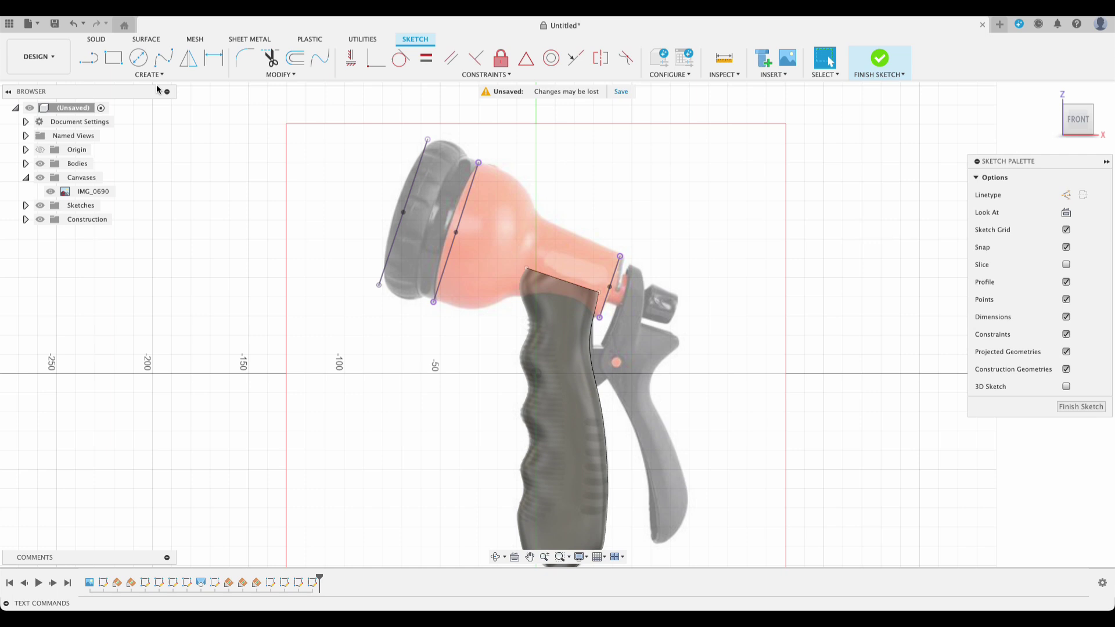
pyautogui.click(164, 57)
# Draw a fit-point spline along the body's top edge from the rear line to the front rim.
pyautogui.click(620, 256)
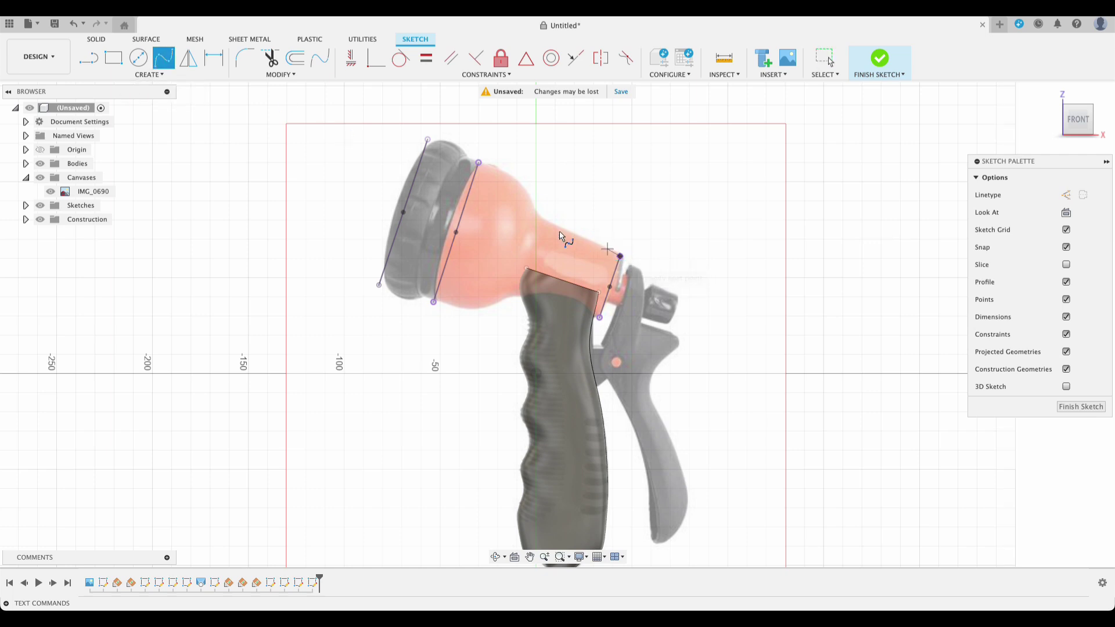
pyautogui.click(544, 222)
pyautogui.click(522, 182)
pyautogui.doubleClick(478, 163)
pyautogui.press('Escape')
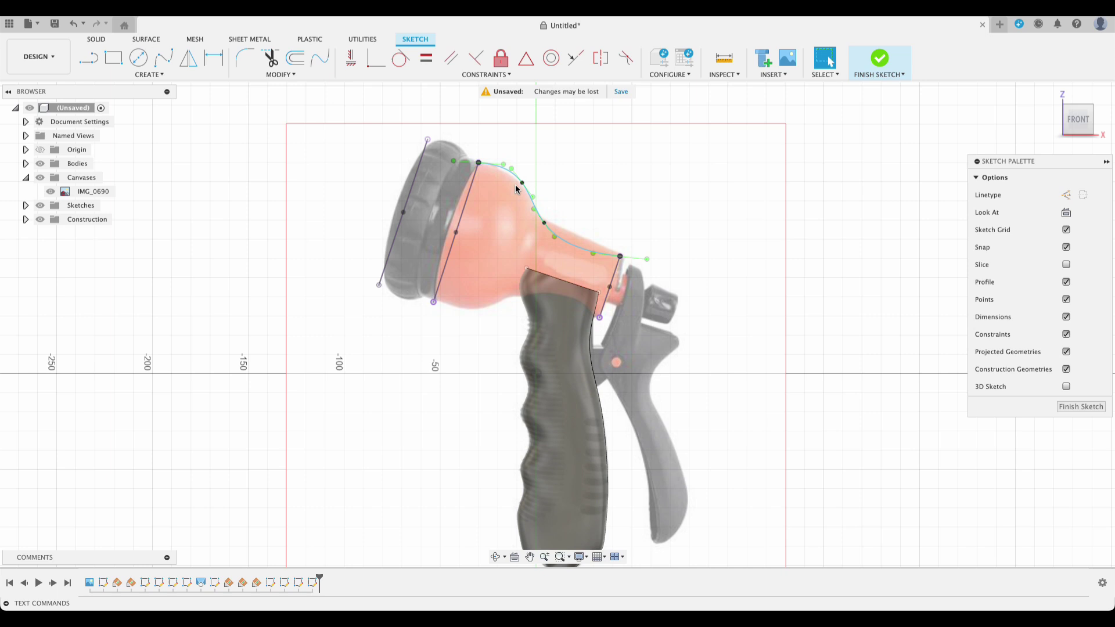
# Reshape the top spline's fit points and rear tangent to follow the body outline.
pyautogui.click(522, 184)
pyautogui.click(522, 185)
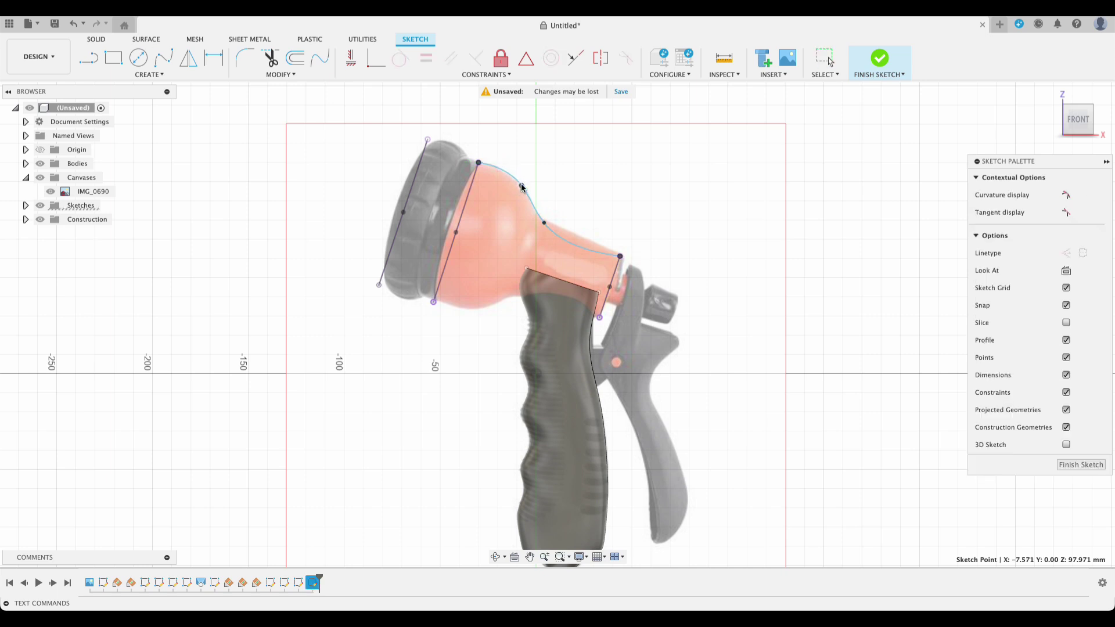
pyautogui.click(544, 223)
pyautogui.moveTo(531, 210); pyautogui.dragTo(531, 206)
pyautogui.click(590, 253)
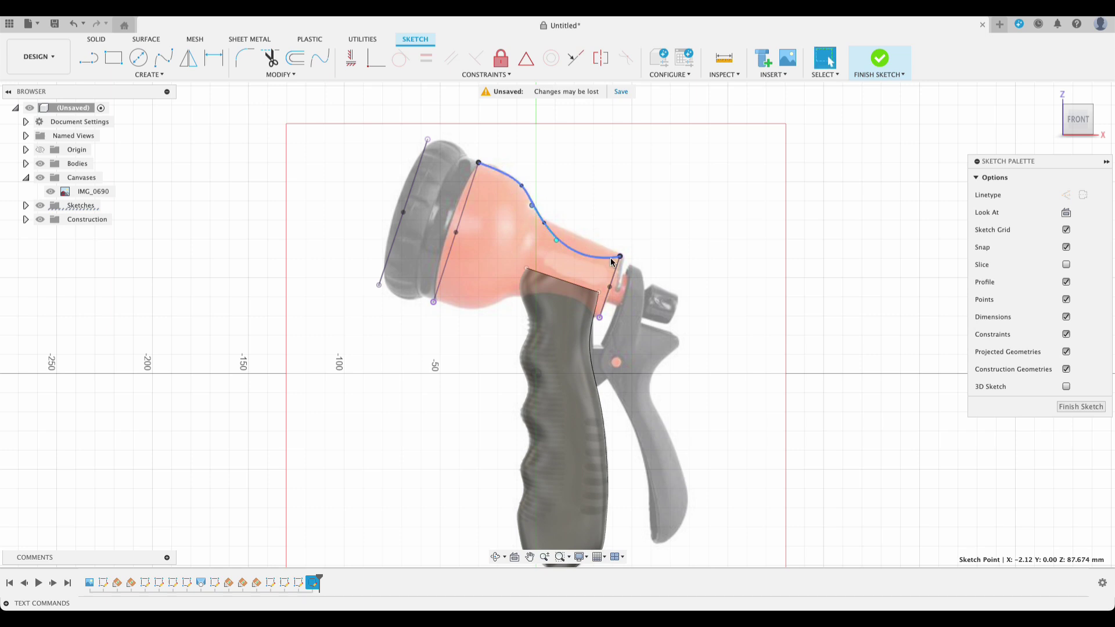
pyautogui.click(636, 256)
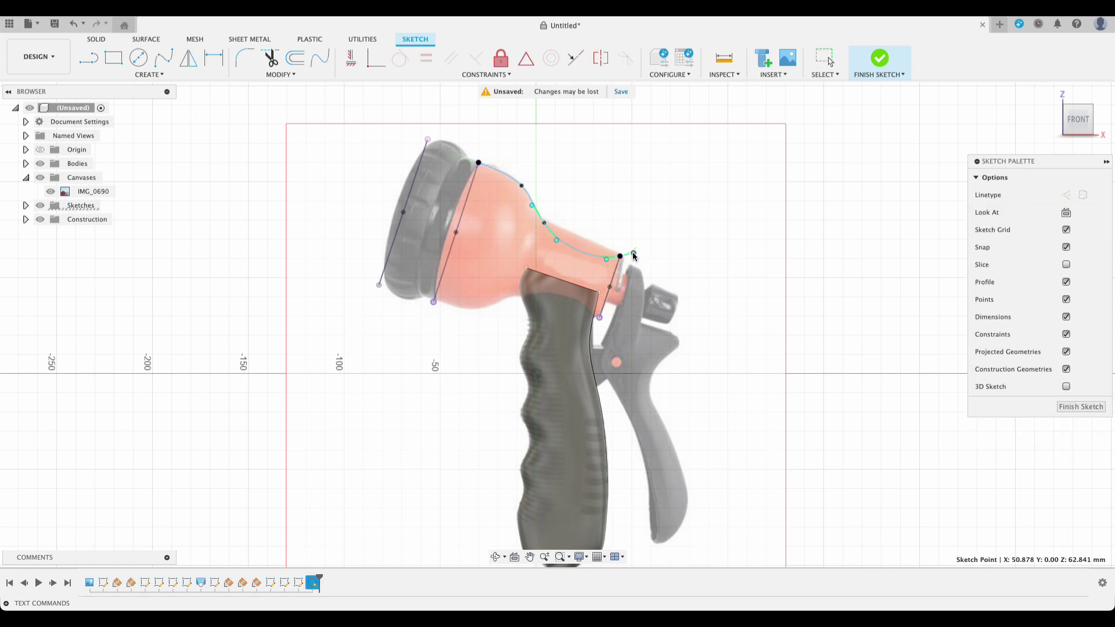
pyautogui.moveTo(632, 262); pyautogui.dragTo(630, 267)
pyautogui.click(544, 226)
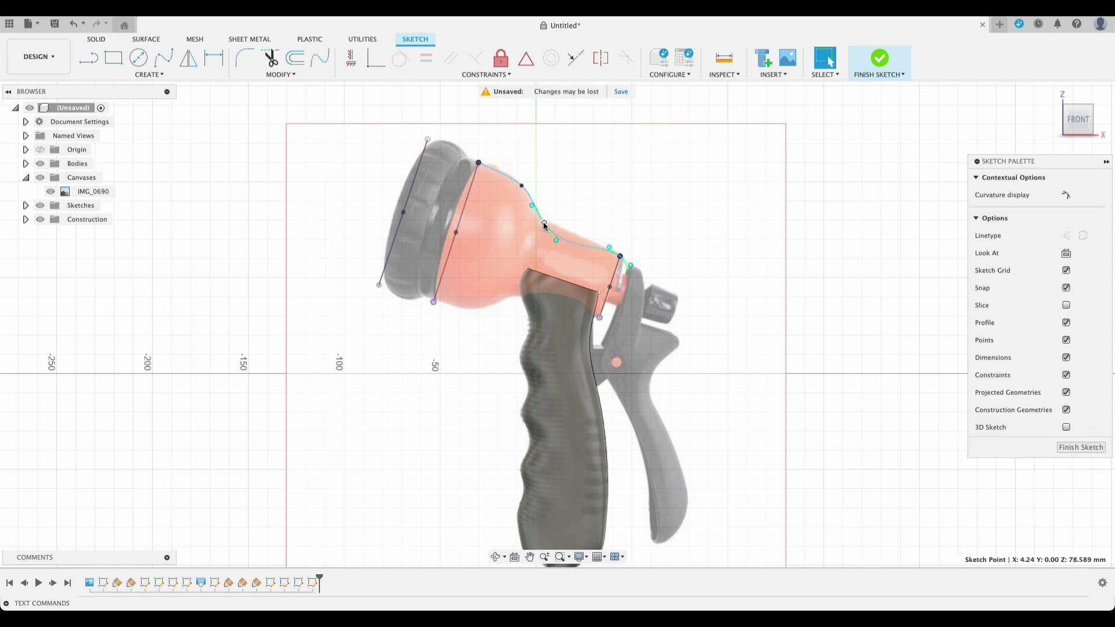
pyautogui.moveTo(545, 224); pyautogui.dragTo(557, 230)
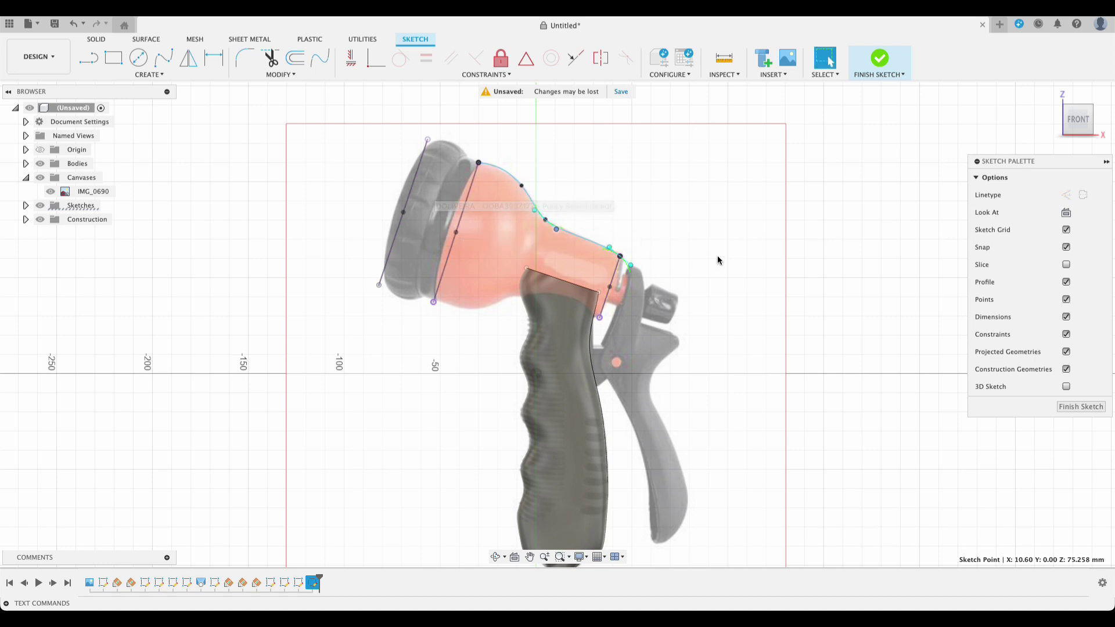
# Draw a spline along the body's underside from the rear line's lower end to the front rim.
pyautogui.click(163, 58)
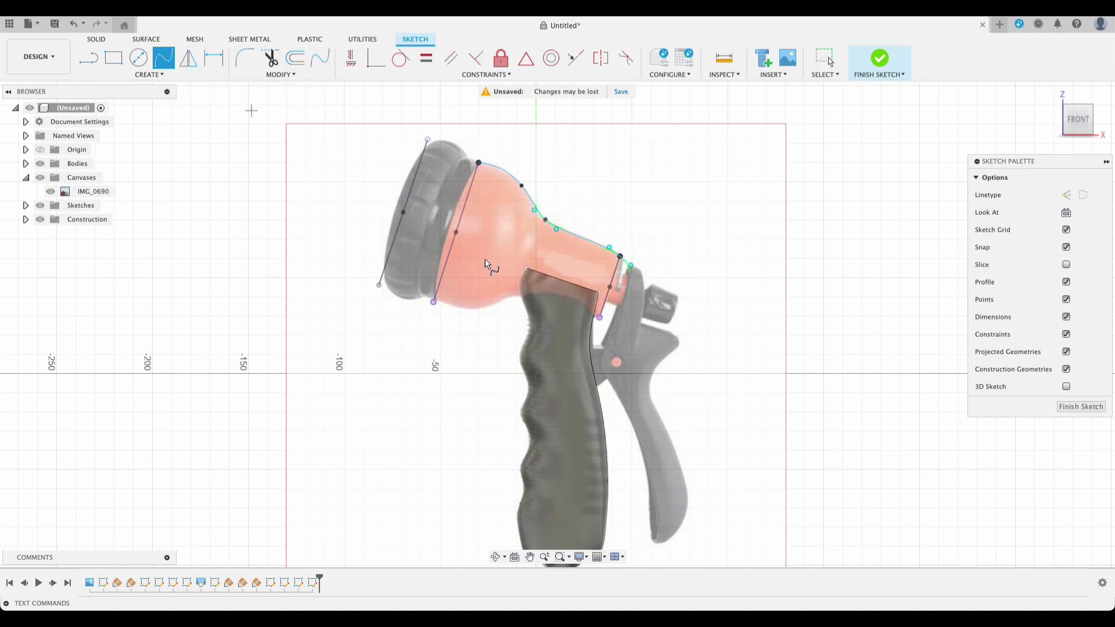
pyautogui.click(599, 318)
pyautogui.click(517, 298)
pyautogui.click(491, 307)
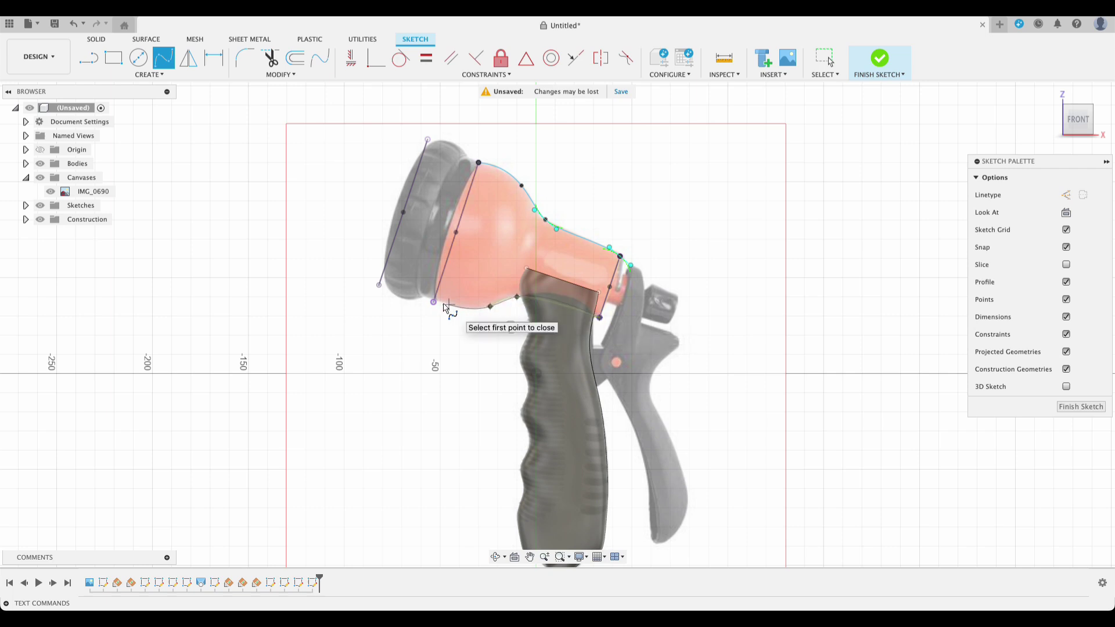
pyautogui.press('Escape')
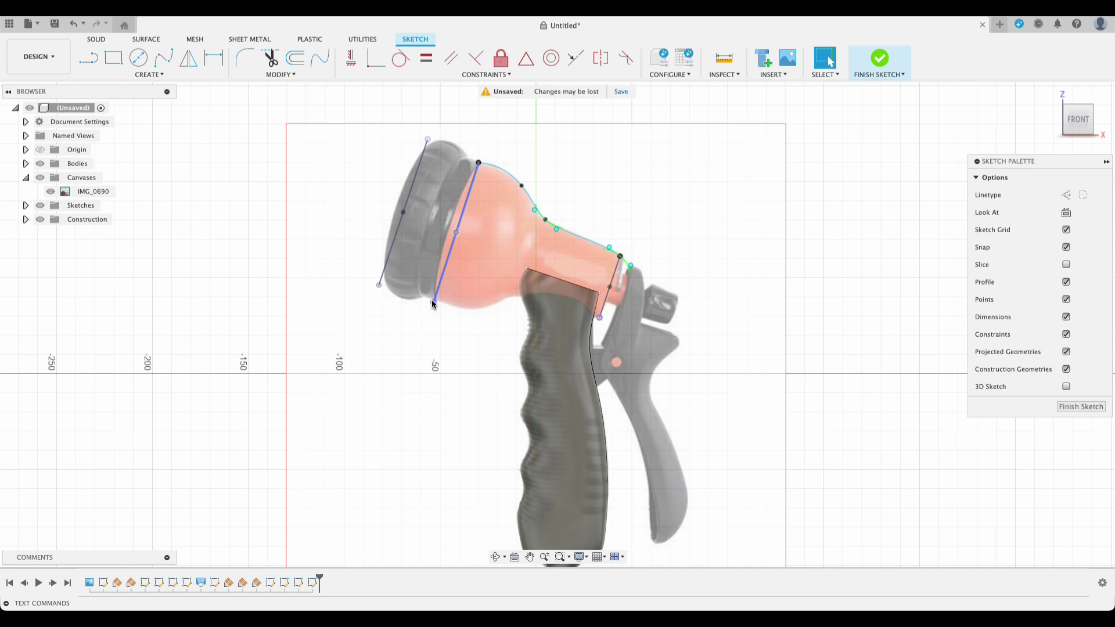
pyautogui.click(163, 58)
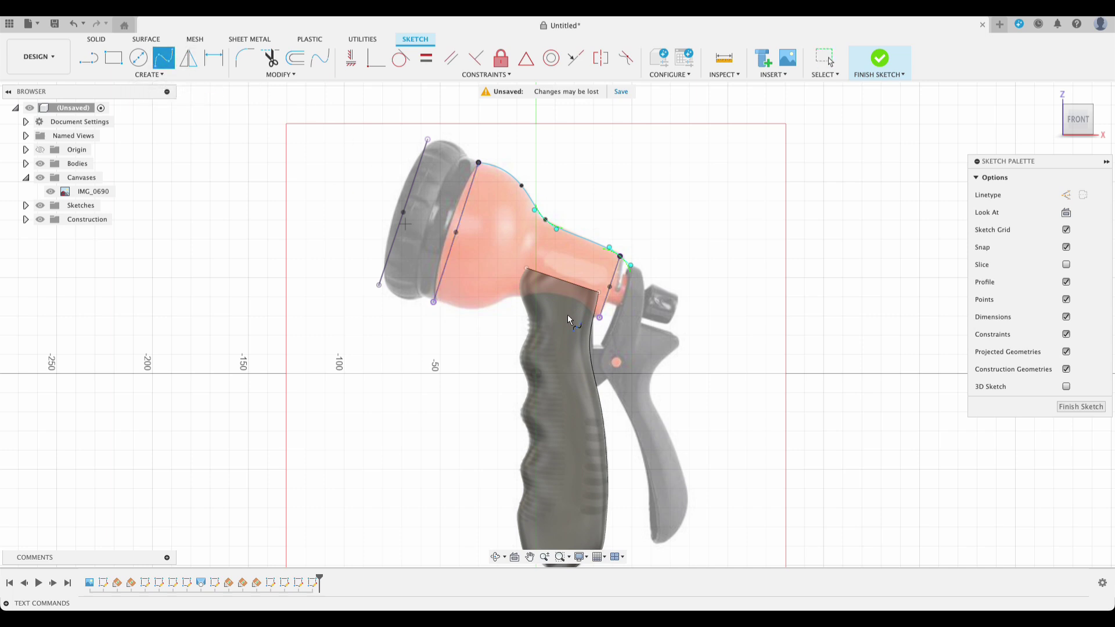
pyautogui.click(600, 318)
pyautogui.click(535, 297)
pyautogui.click(499, 303)
pyautogui.click(434, 303)
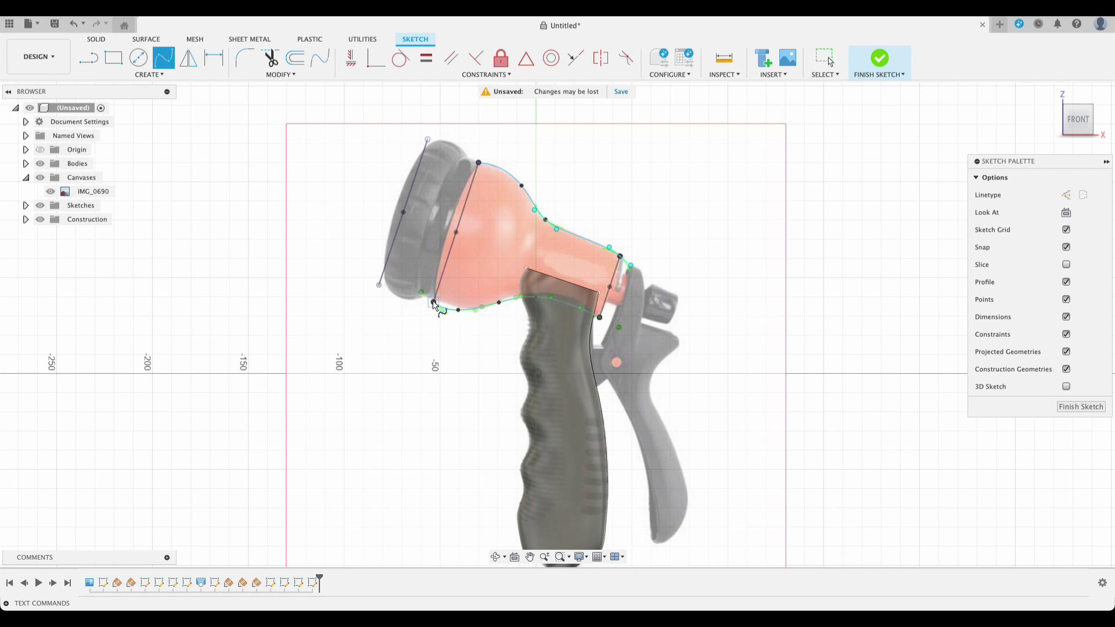
pyautogui.click(462, 338)
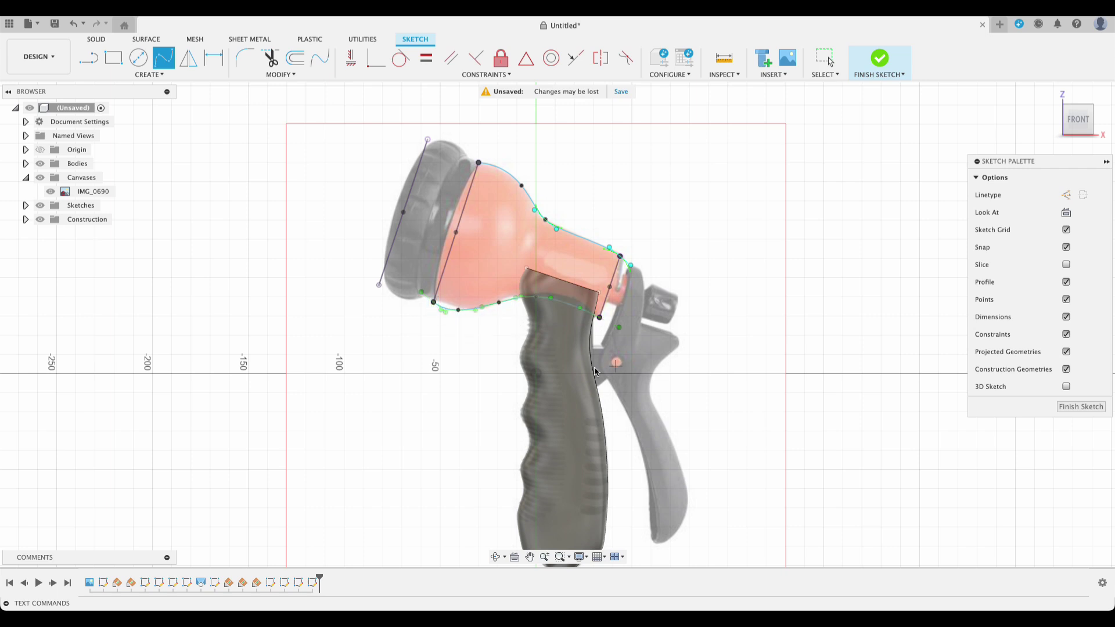
pyautogui.press('Escape')
# Raise a lower fit point to match the underside and finish the sketch.
pyautogui.click(459, 314)
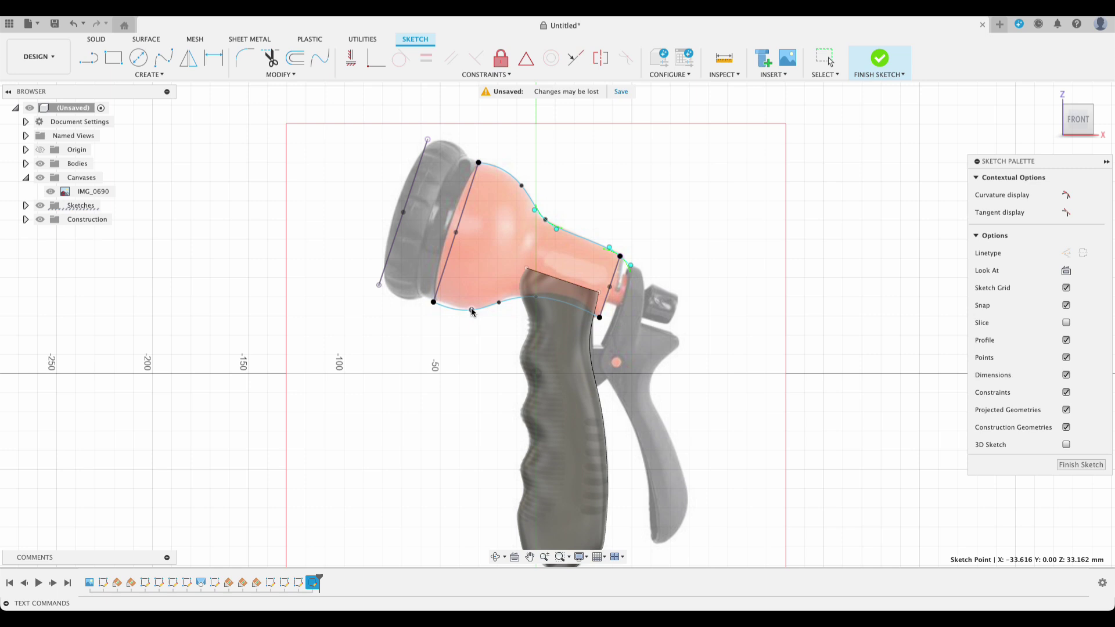
pyautogui.moveTo(498, 302); pyautogui.dragTo(517, 297)
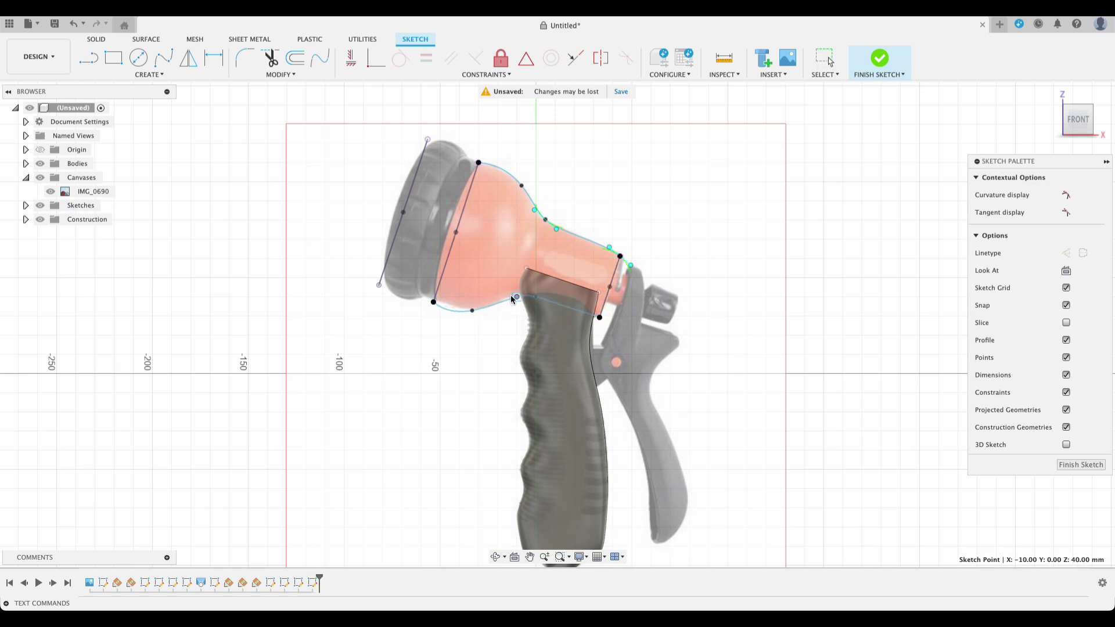
pyautogui.click(445, 307)
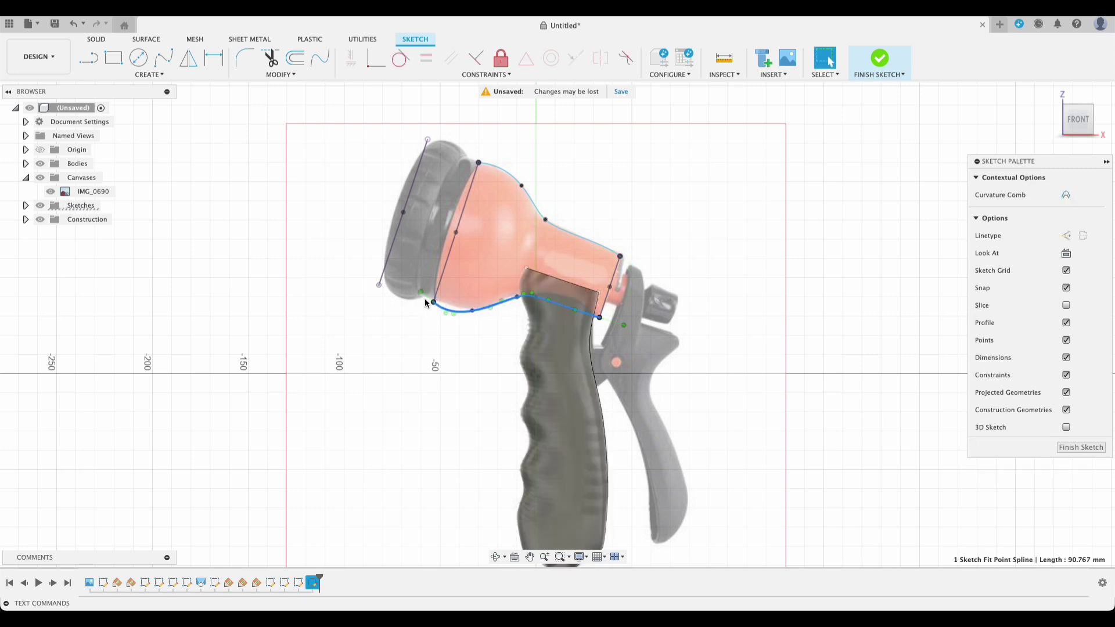
pyautogui.click(422, 295)
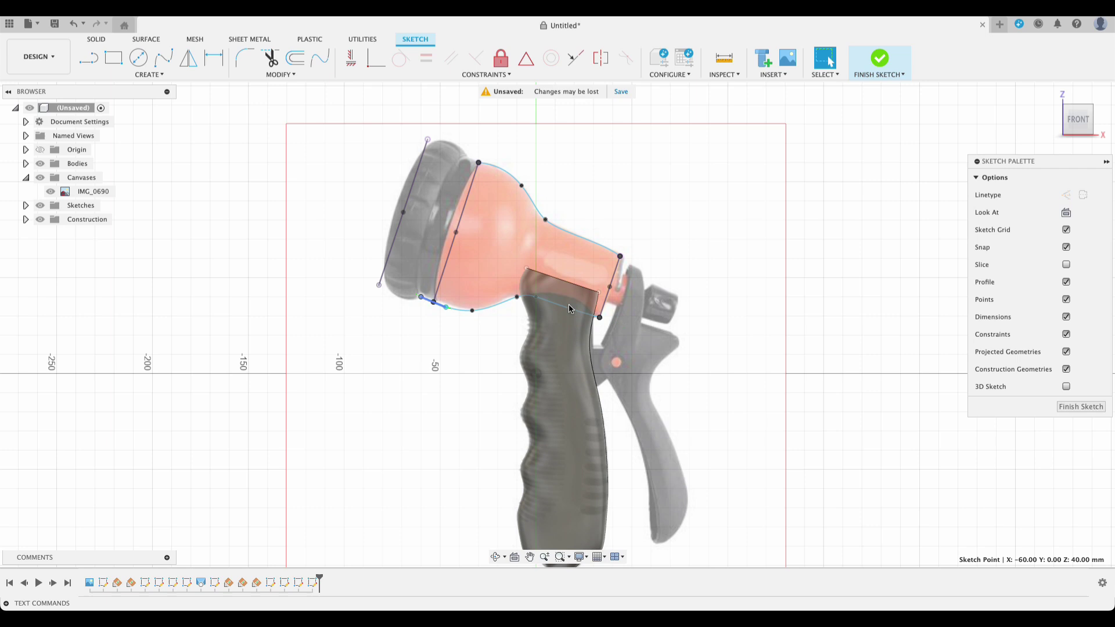
pyautogui.keyDown('shift'); pyautogui.moveTo(395, 299); pyautogui.dragTo(357, 298, button='middle'); pyautogui.keyUp('shift')
pyautogui.click(880, 58)
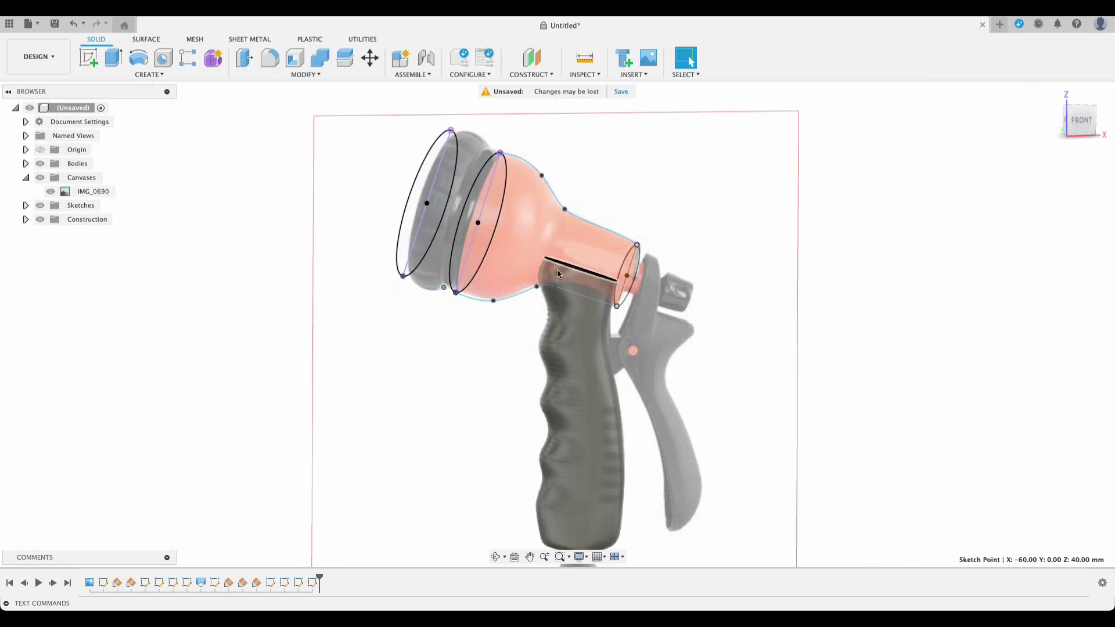
# Discard the stray empty sketch and delete Sketch16 from the timeline.
pyautogui.click(84, 57)
pyautogui.click(488, 284)
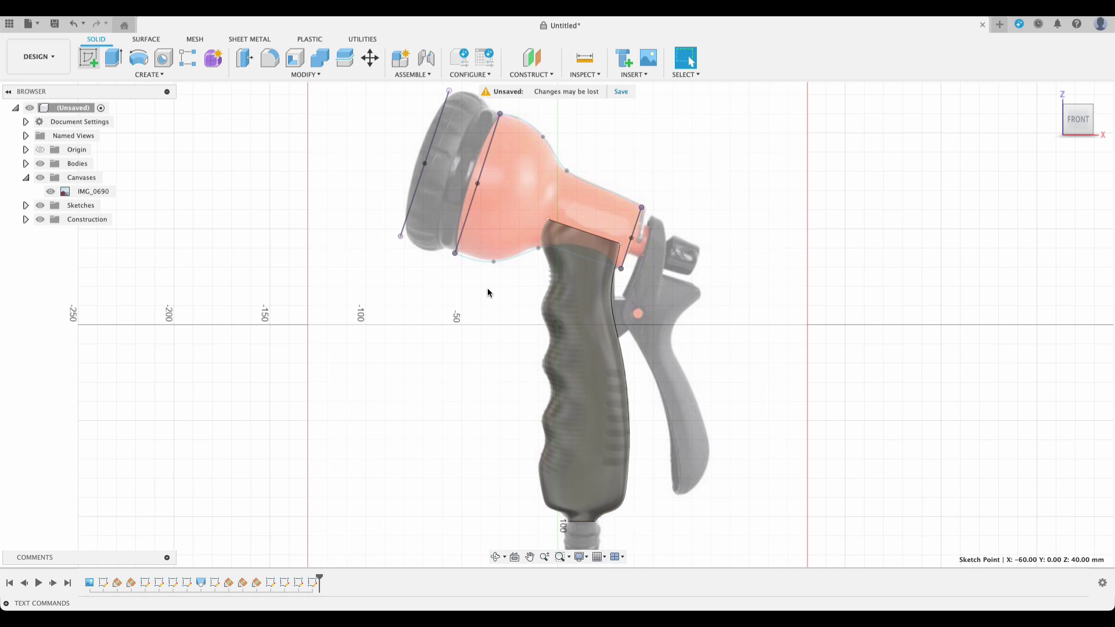
pyautogui.click(1080, 406)
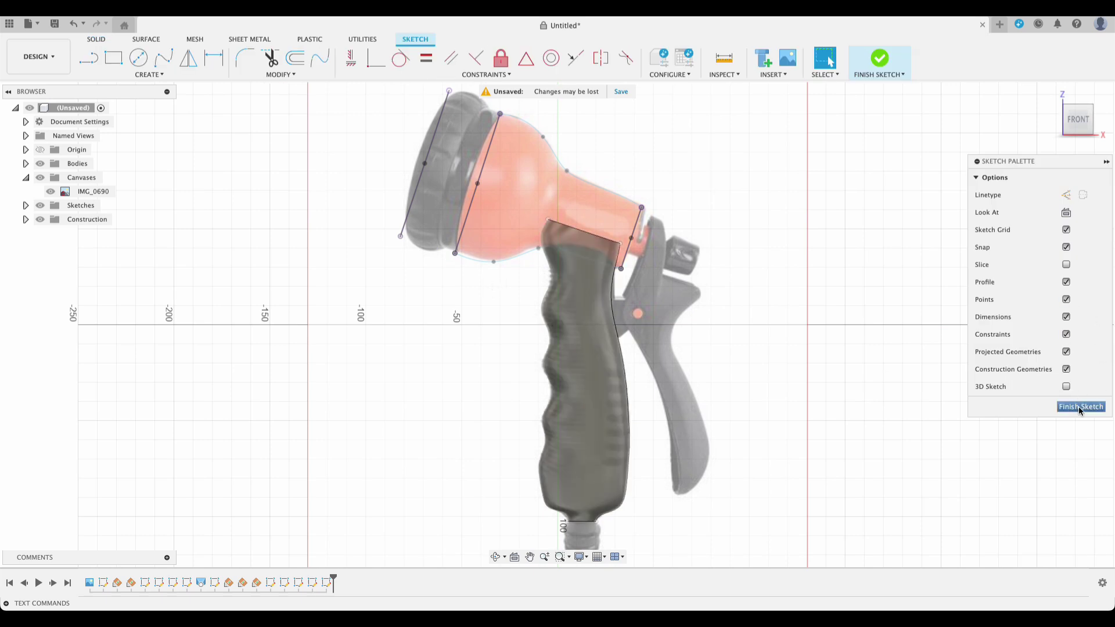
pyautogui.rightClick(328, 582)
pyautogui.click(364, 495)
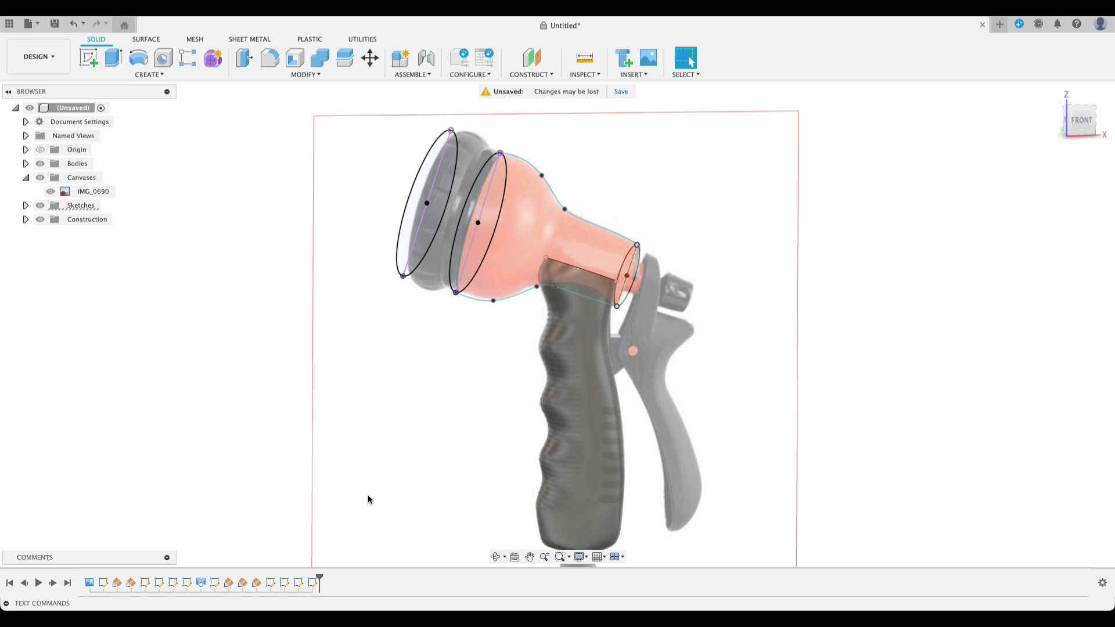
# Create a front-plane sketch and project the four profile line end points into it.
pyautogui.click(89, 58)
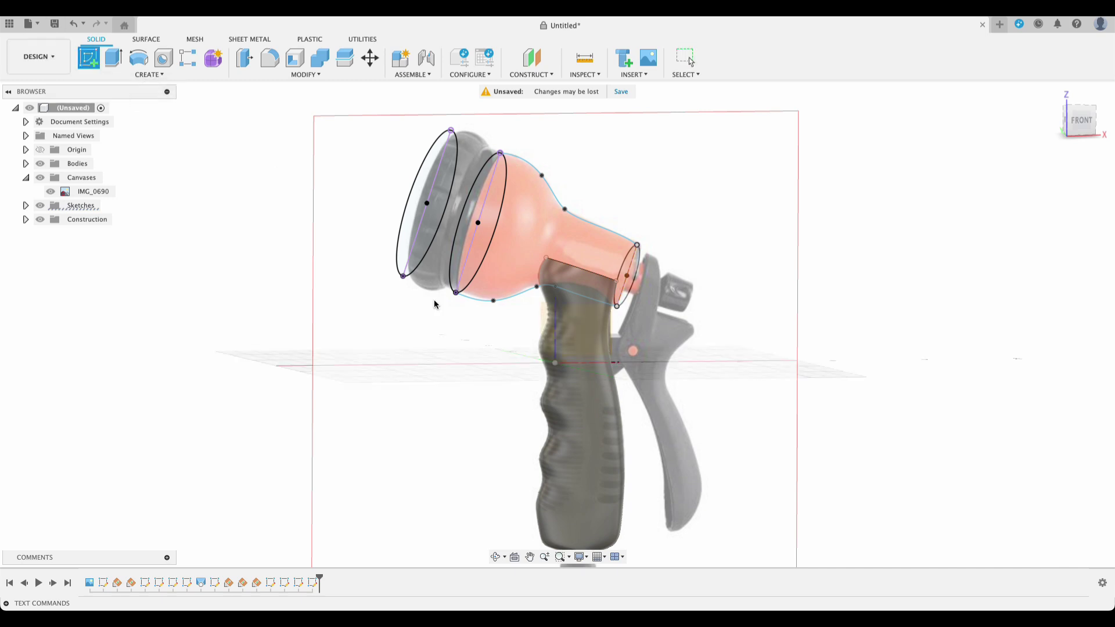
pyautogui.click(583, 325)
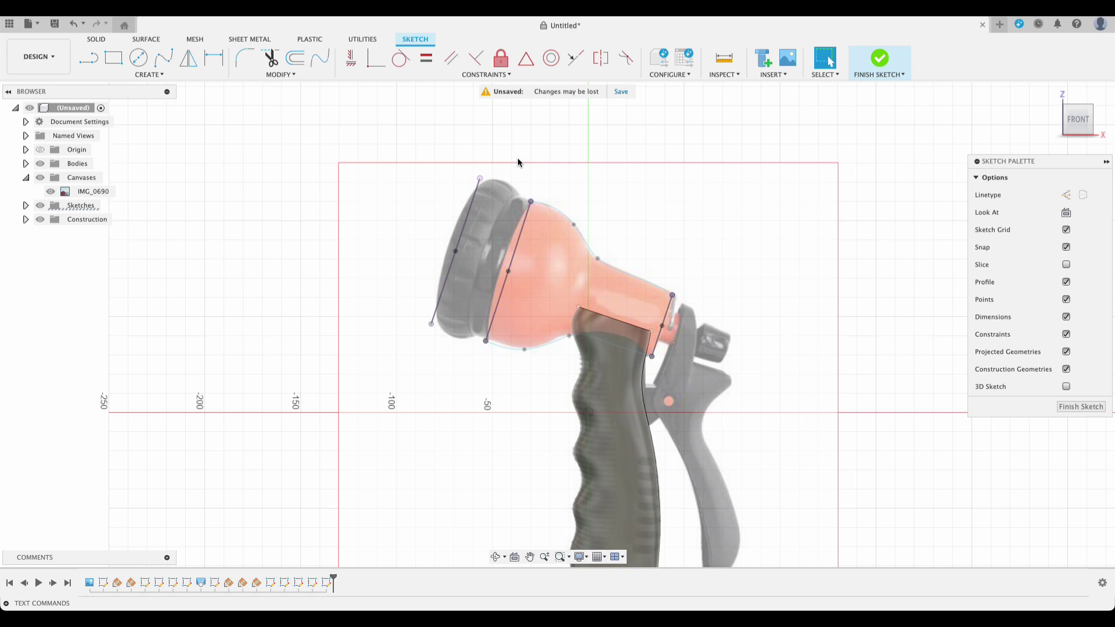
pyautogui.press('p')
pyautogui.click(530, 202)
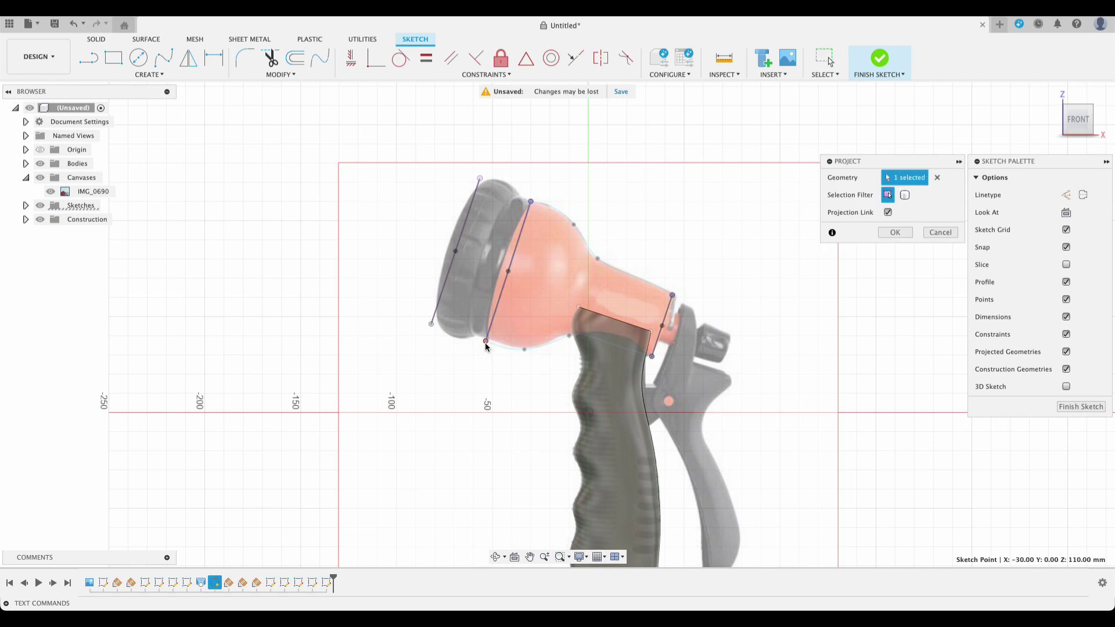
pyautogui.click(486, 342)
pyautogui.click(430, 323)
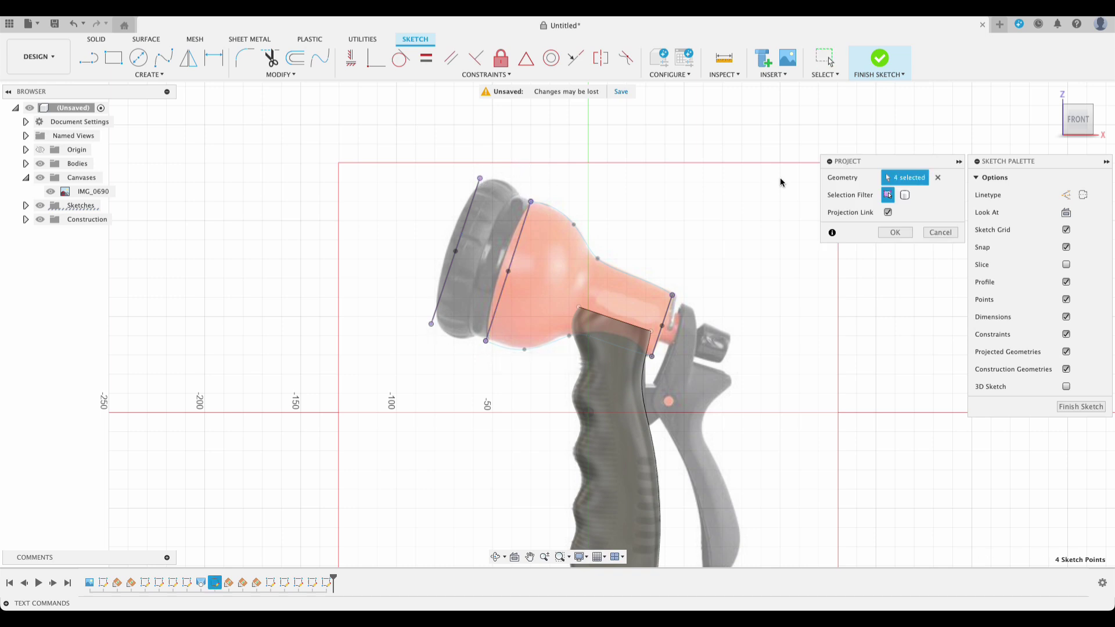
pyautogui.click(898, 233)
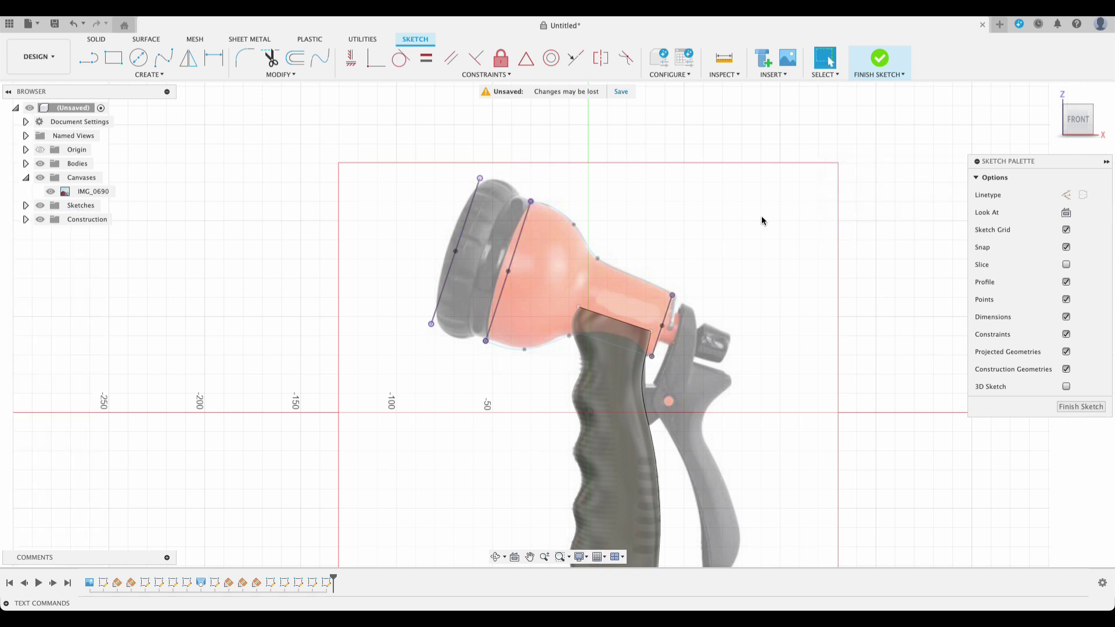
# Draw a fit-point spline along the nozzle's top edge from the upper end point.
pyautogui.click(164, 57)
pyautogui.click(531, 202)
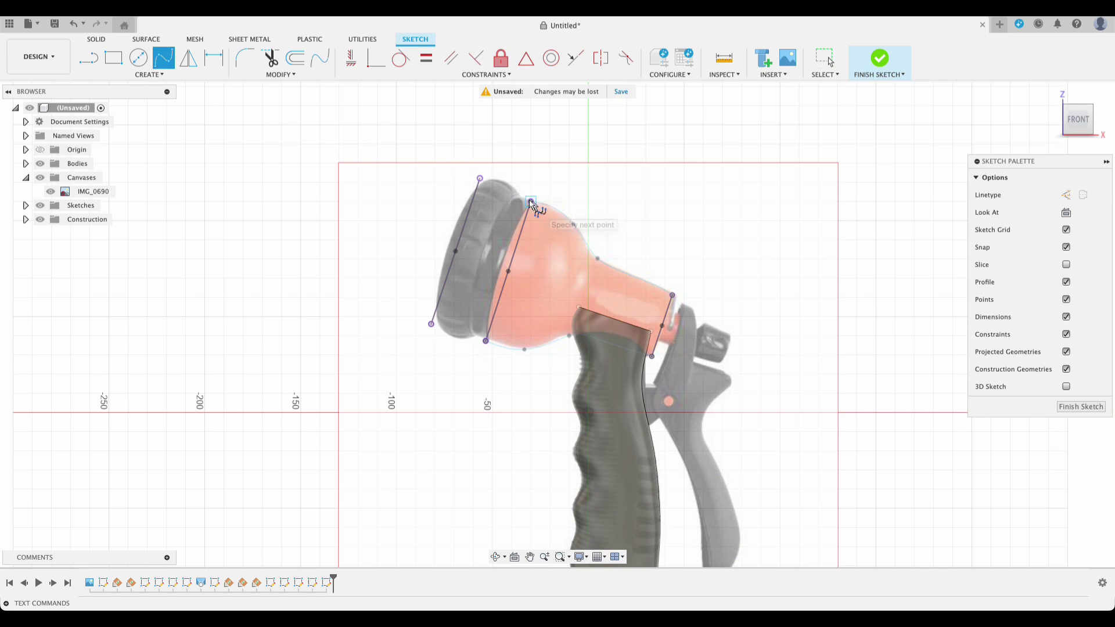
pyautogui.click(505, 178)
pyautogui.click(479, 177)
pyautogui.press('Escape')
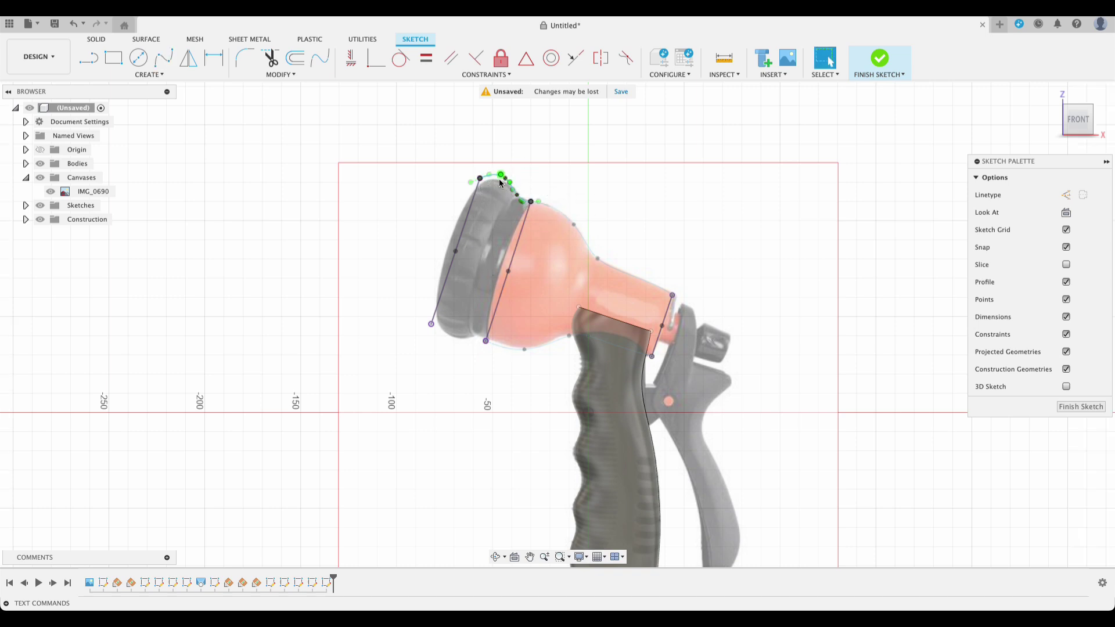
pyautogui.click(507, 184)
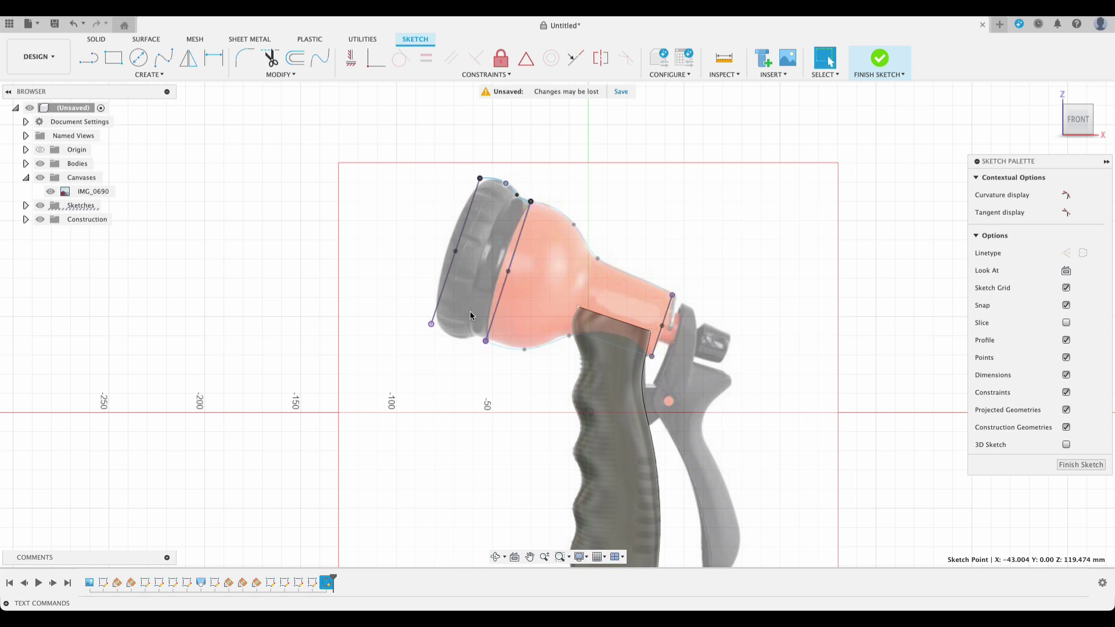
# Draw the bottom spline ending on the ellipse's endpoint, then finish the sketch.
pyautogui.click(164, 58)
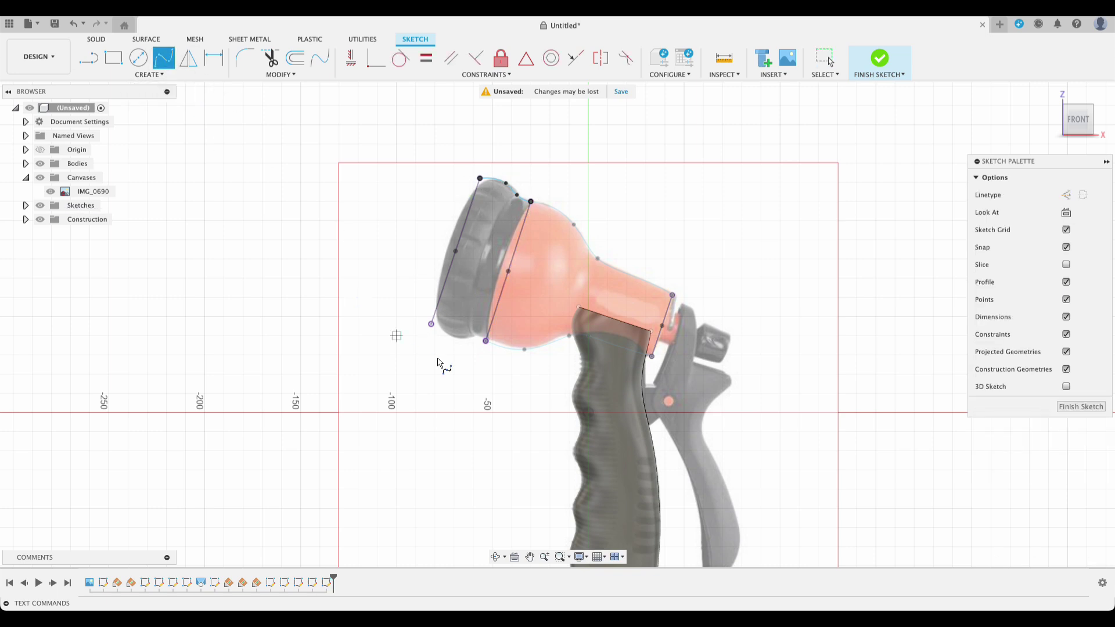
pyautogui.click(473, 336)
pyautogui.click(451, 341)
pyautogui.doubleClick(431, 324)
pyautogui.press('Escape')
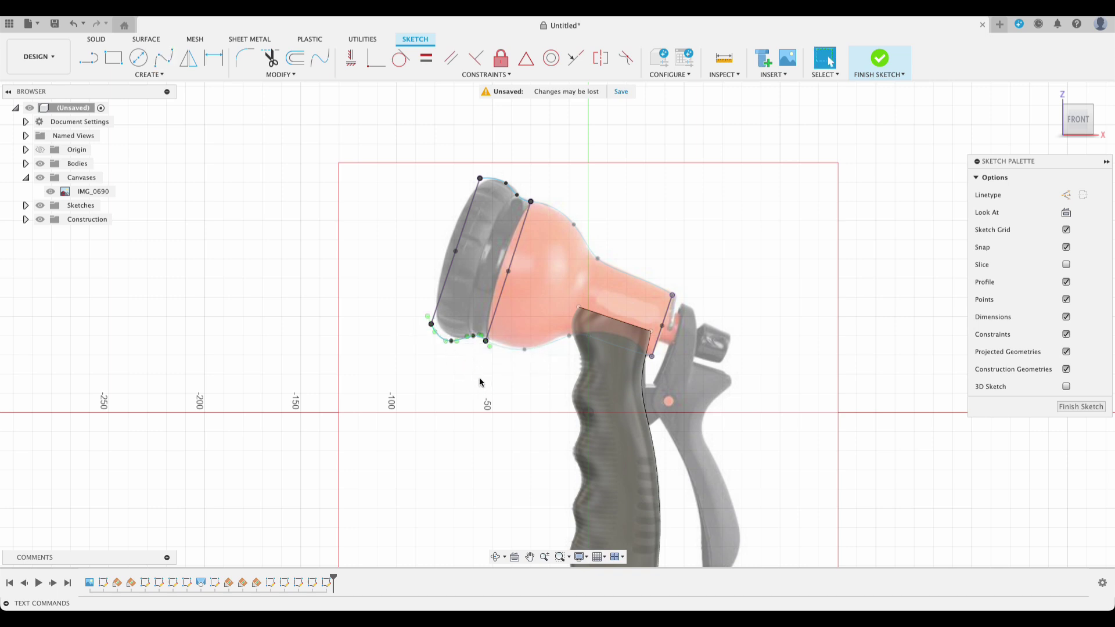
pyautogui.click(447, 337)
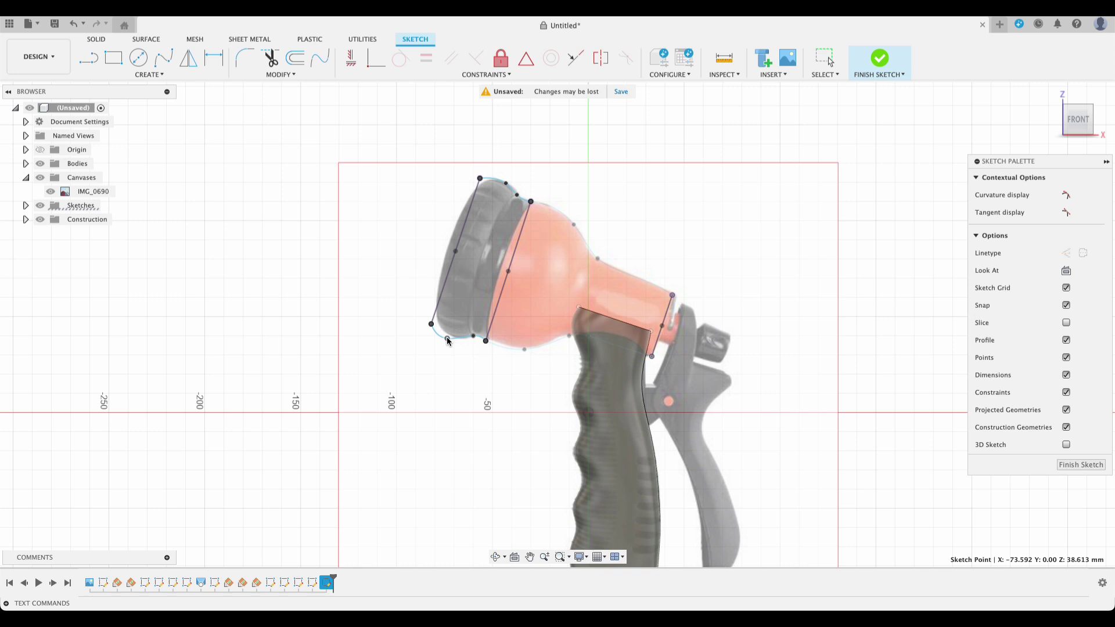
pyautogui.press('Escape')
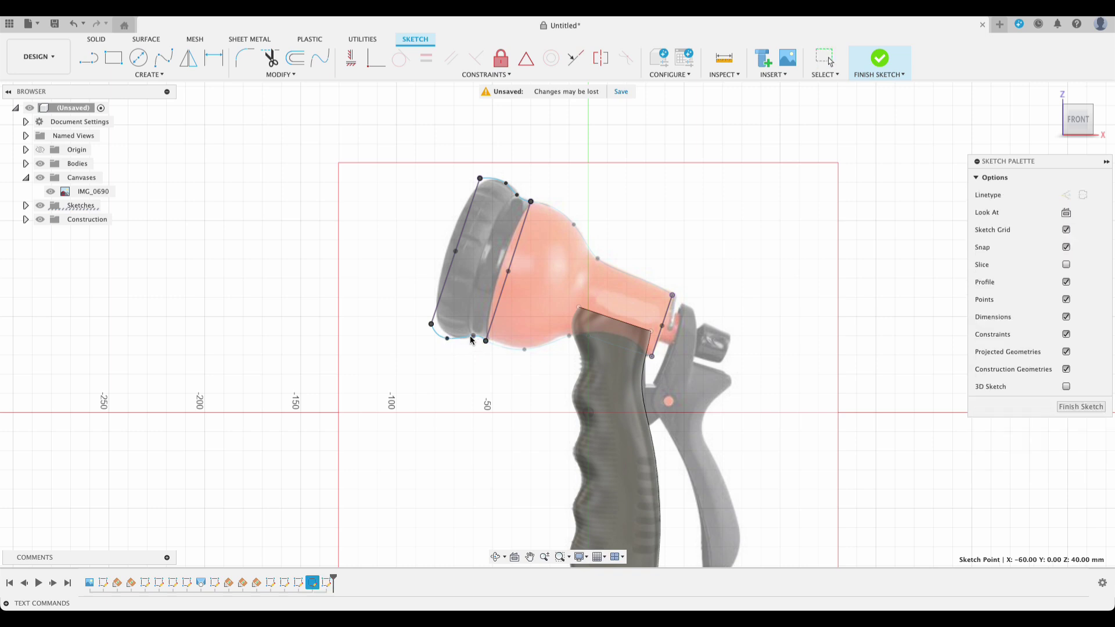
pyautogui.press('Escape')
pyautogui.click(1078, 407)
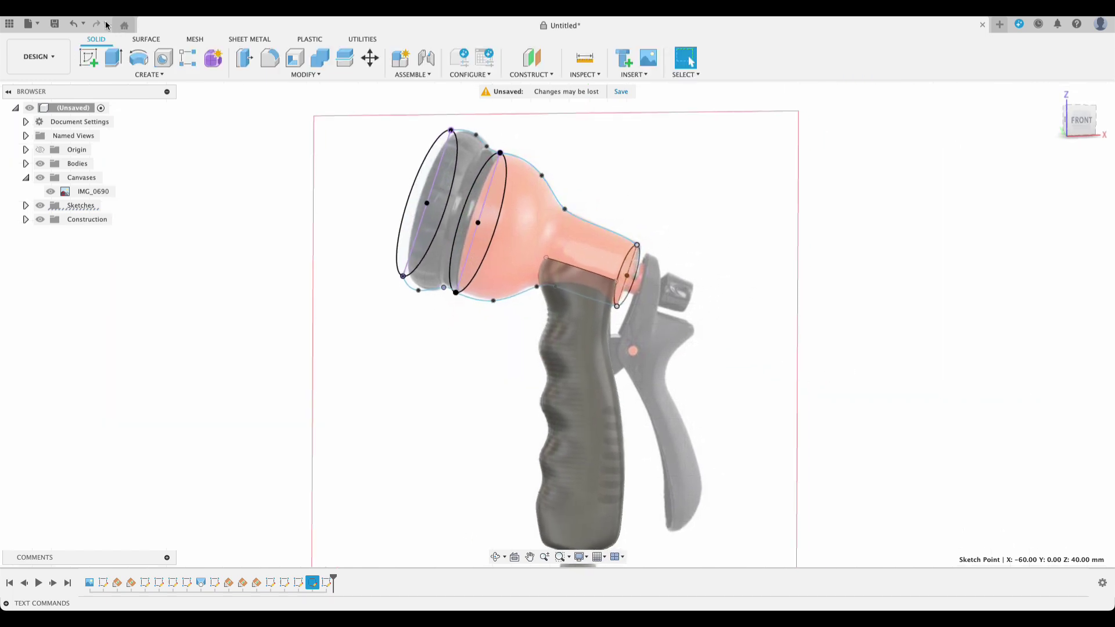
# Start a loft with the small rear ellipse and front ring ellipse as profiles.
pyautogui.click(149, 74)
pyautogui.click(134, 173)
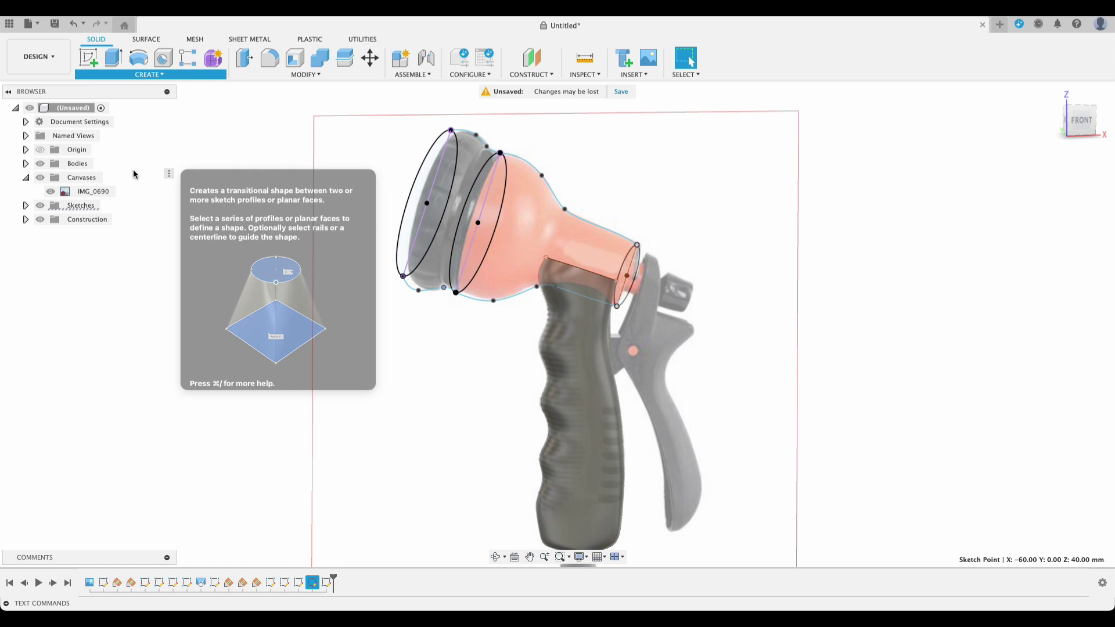
pyautogui.click(628, 286)
pyautogui.click(626, 288)
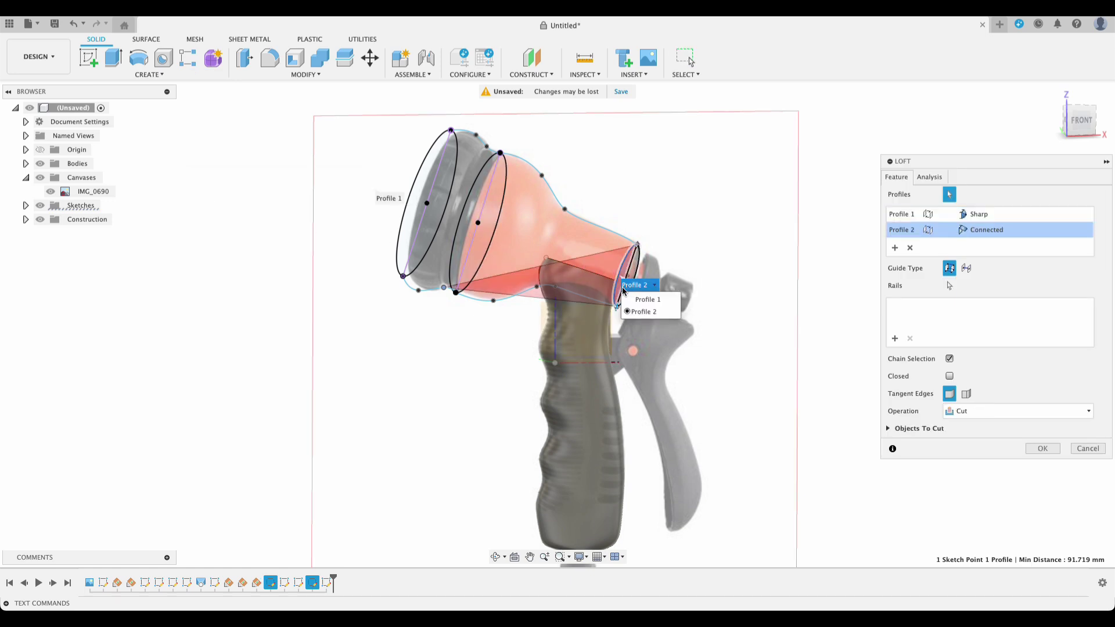
pyautogui.click(909, 248)
pyautogui.click(910, 248)
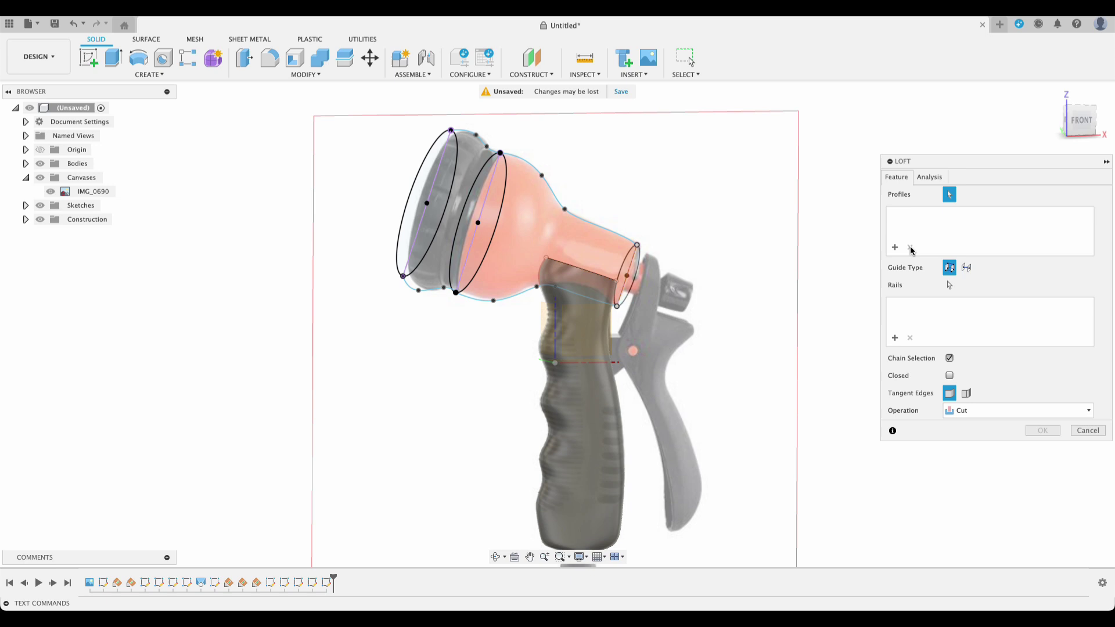
pyautogui.click(628, 267)
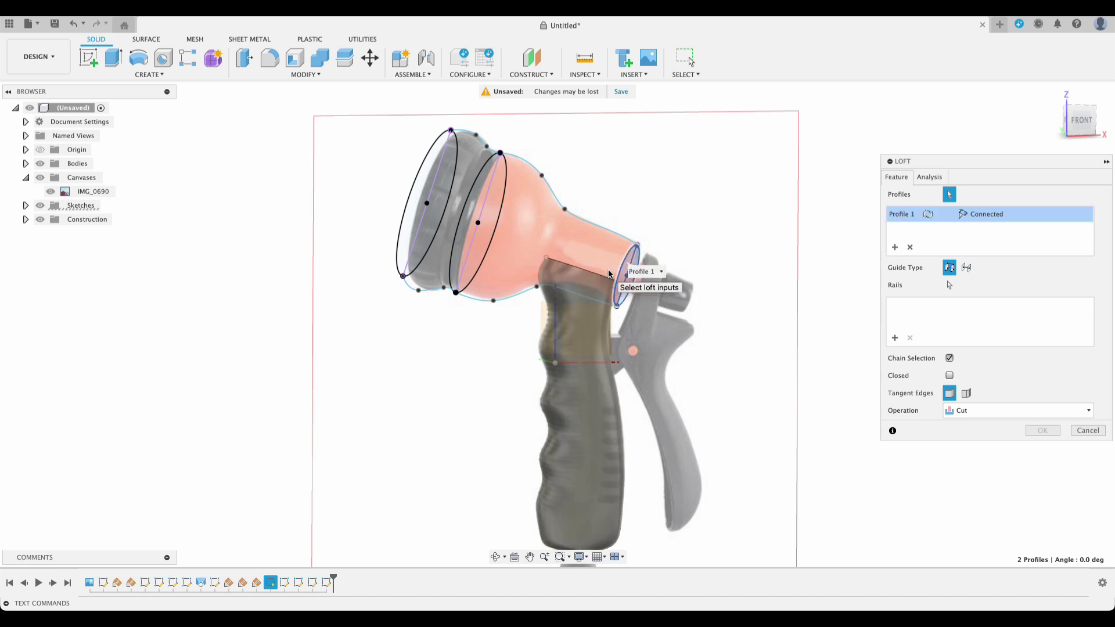
pyautogui.click(471, 214)
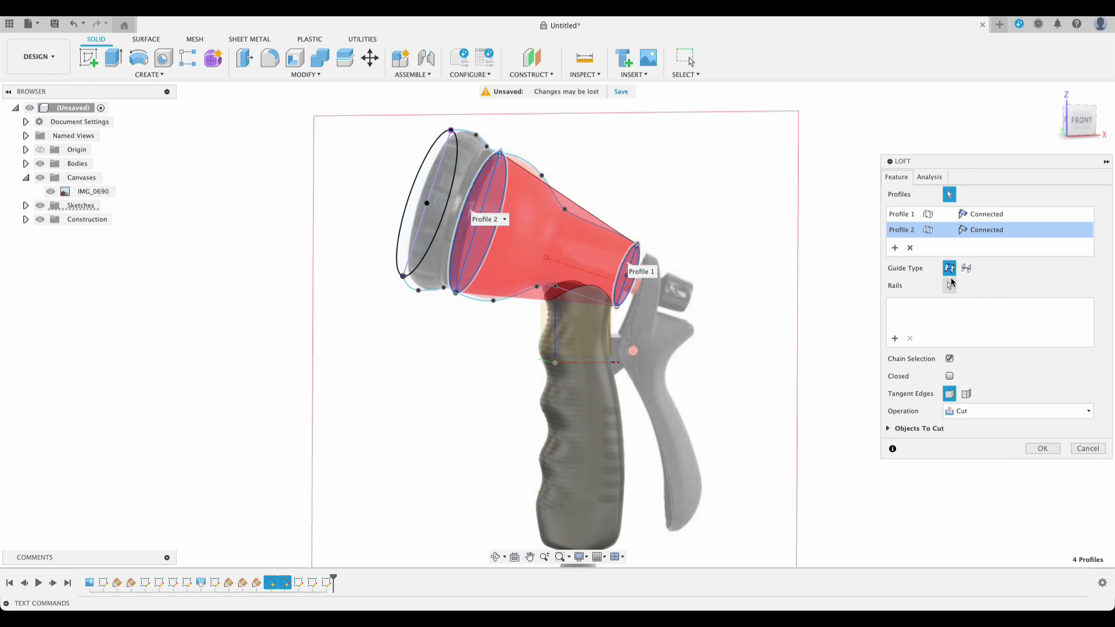
# Make the loft a New Body guided by the bottom and top outline rails, and create it.
pyautogui.click(972, 409)
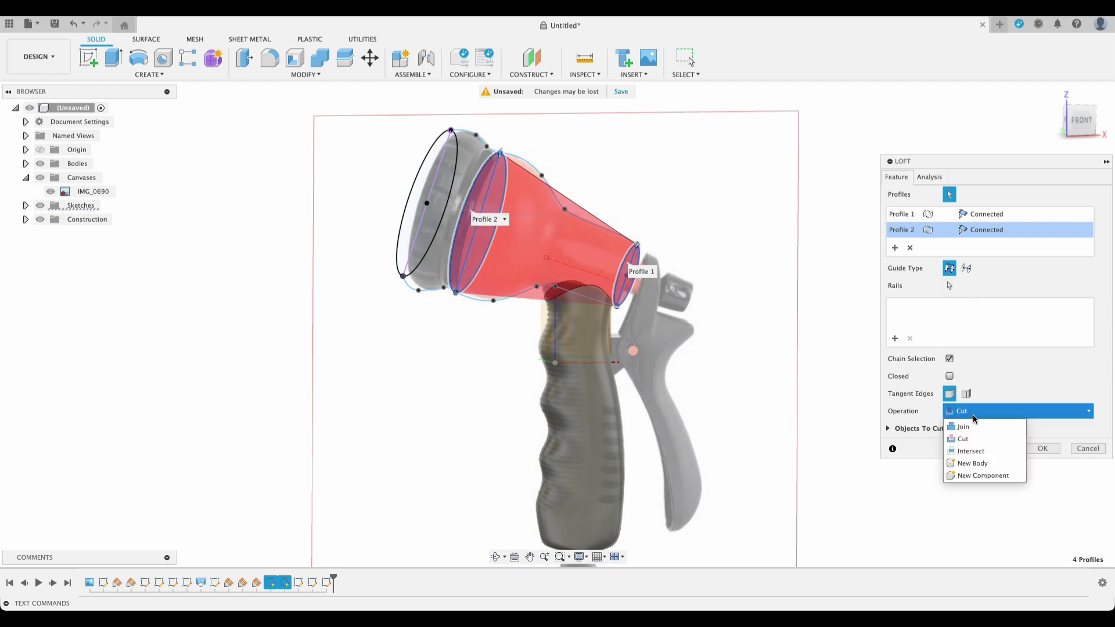
pyautogui.click(977, 462)
pyautogui.click(894, 340)
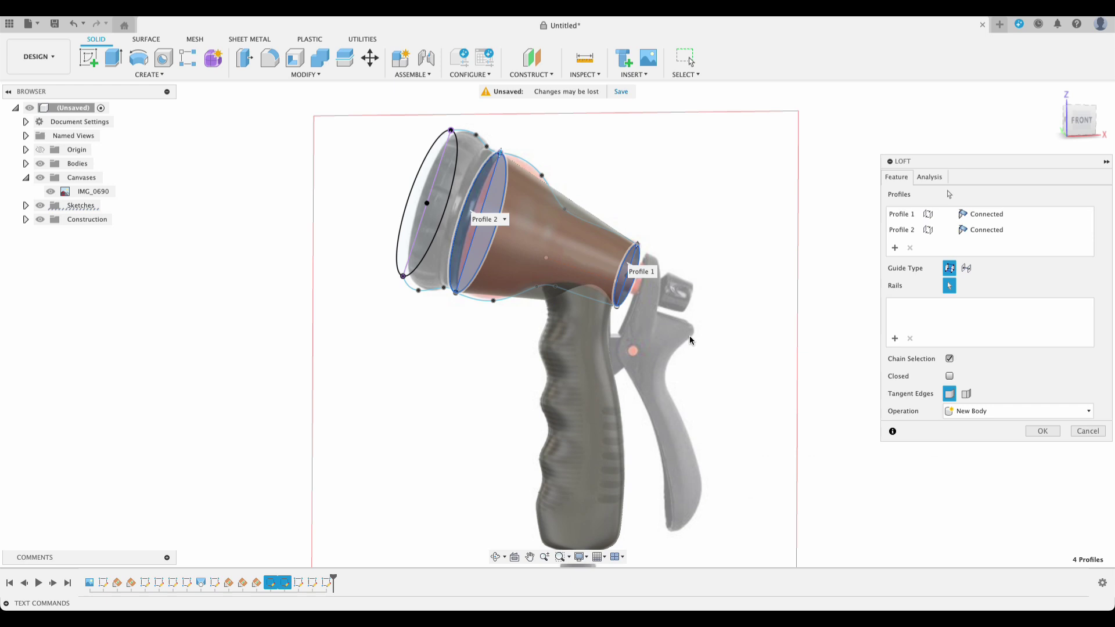
pyautogui.click(587, 303)
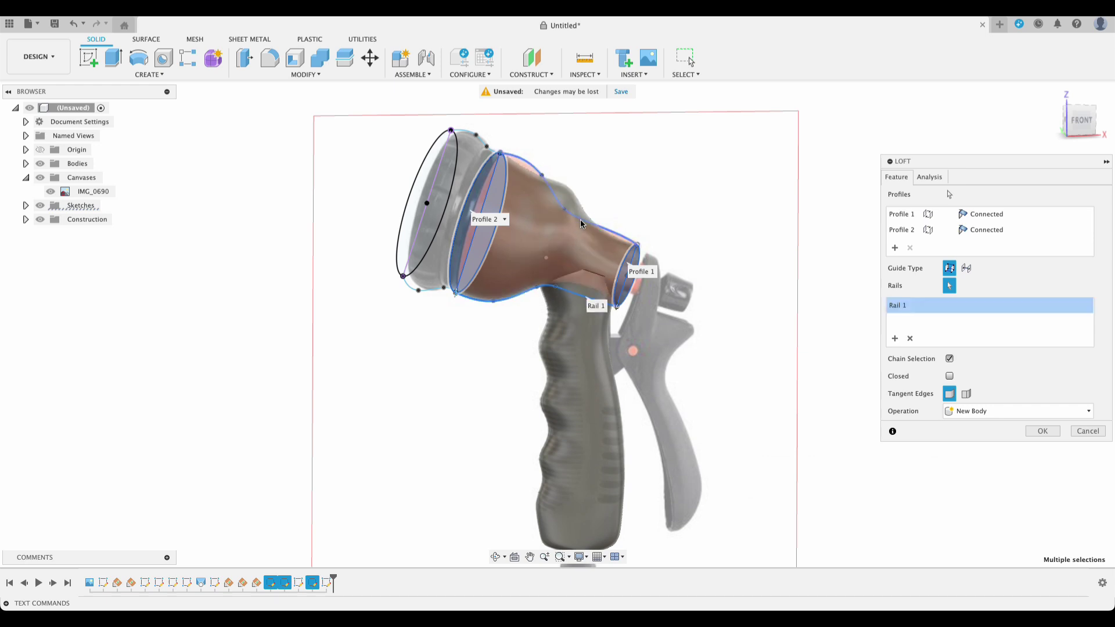
pyautogui.click(576, 222)
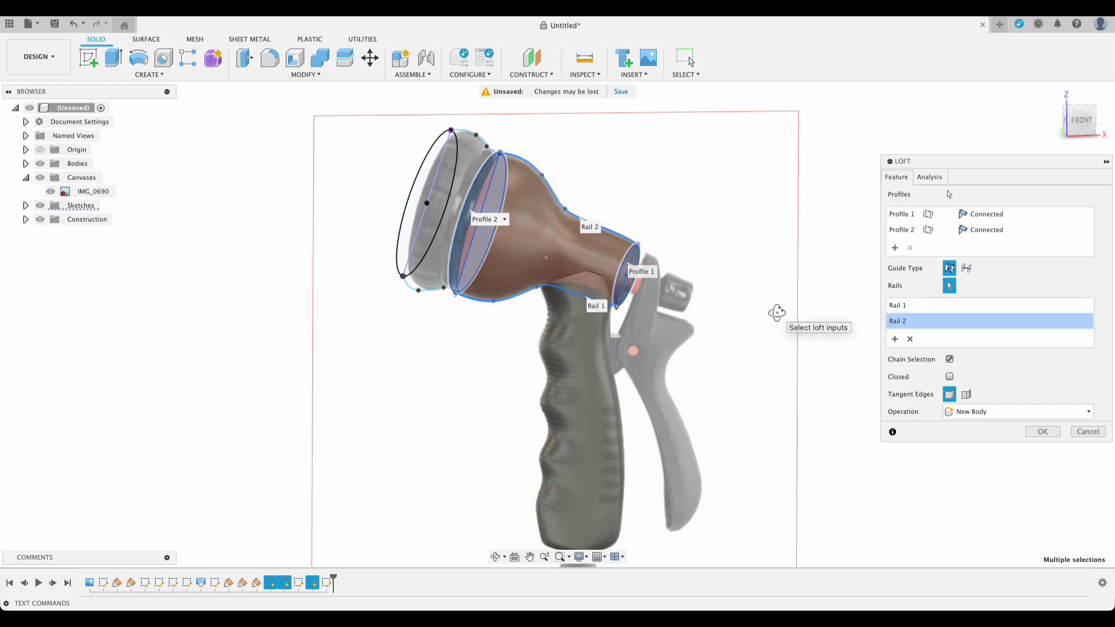
pyautogui.moveTo(776, 311)
pyautogui.keyDown('shift'); pyautogui.mouseDown(button='middle')
pyautogui.moveTo(724, 298)
pyautogui.moveTo(580, 299)
pyautogui.moveTo(794, 303)
pyautogui.mouseUp(button='middle'); pyautogui.keyUp('shift')
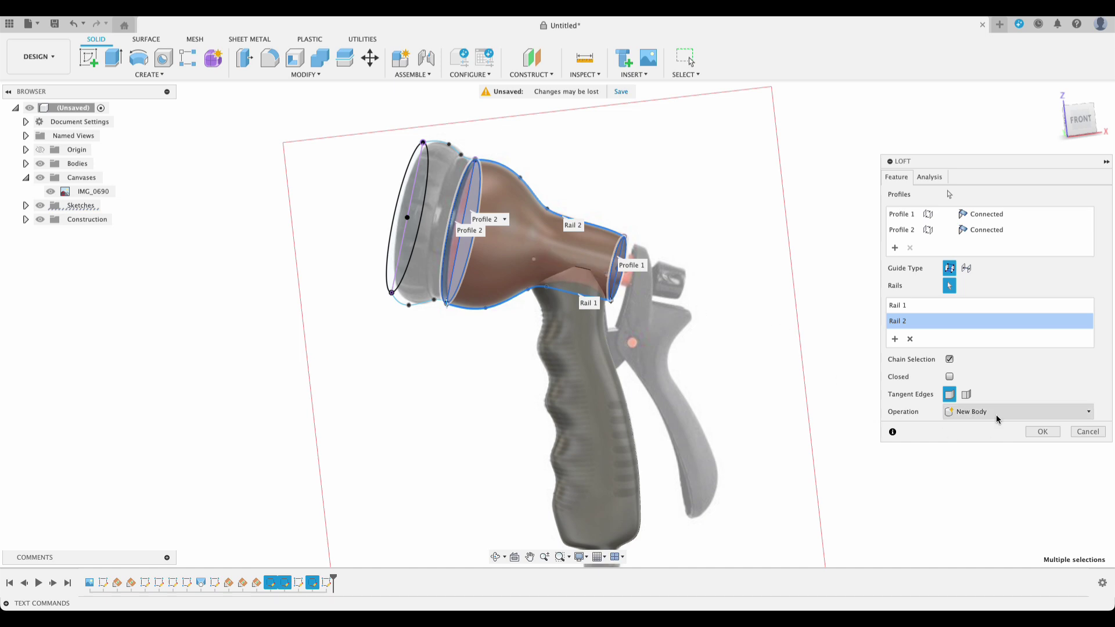
pyautogui.click(1042, 432)
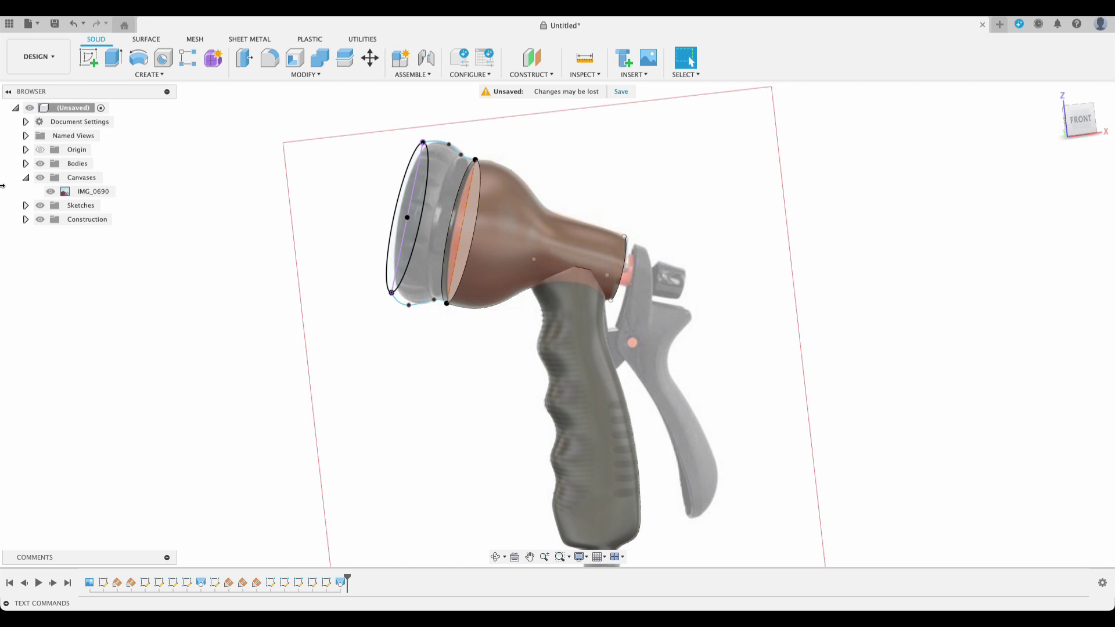
# Rename Body2 to 'Handle' and Body3 to 'Sprayer 1' in the browser.
pyautogui.click(26, 163)
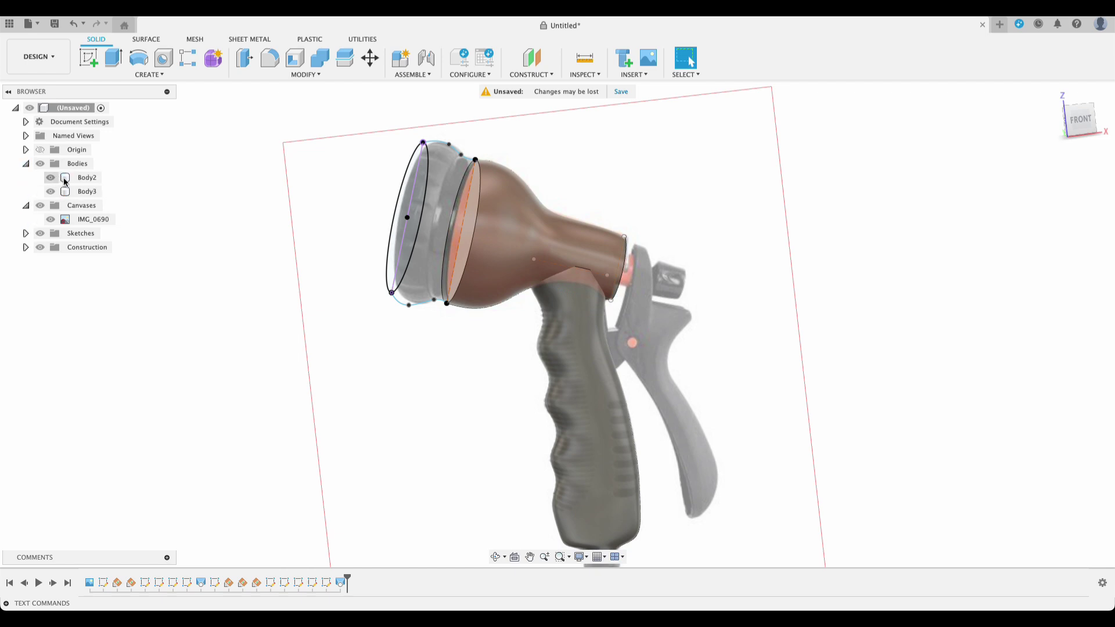
pyautogui.click(82, 177)
pyautogui.doubleClick(80, 176)
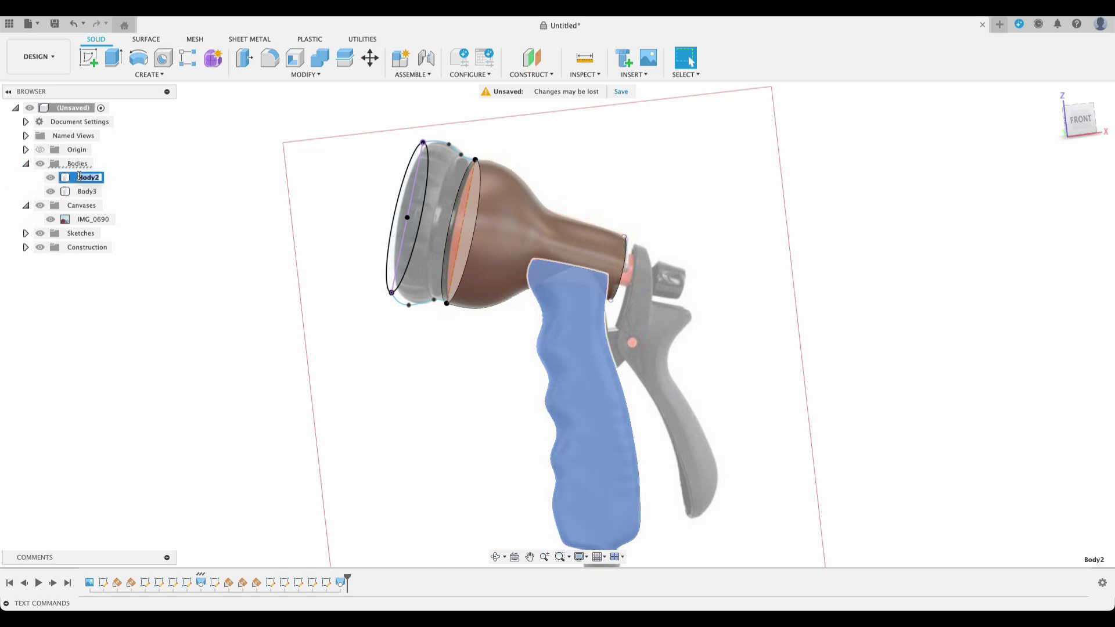
pyautogui.write('Handle')
pyautogui.press('Return')
pyautogui.click(86, 190)
pyautogui.doubleClick(87, 190)
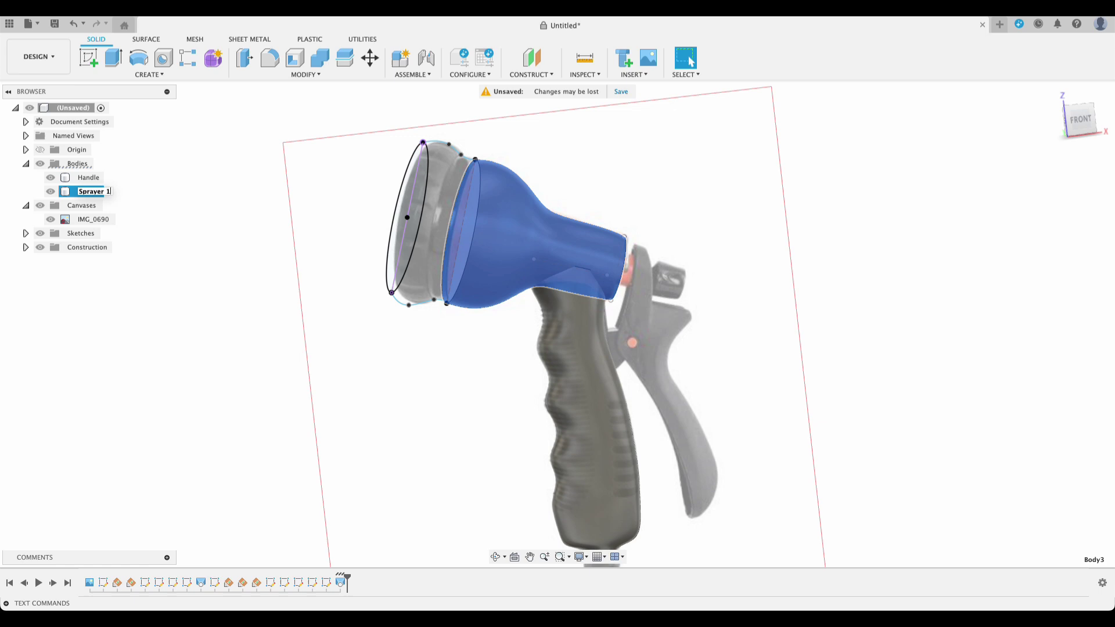
pyautogui.press('Return')
# Start a loft from the sprayer's front face to the outer front ellipse.
pyautogui.click(154, 74)
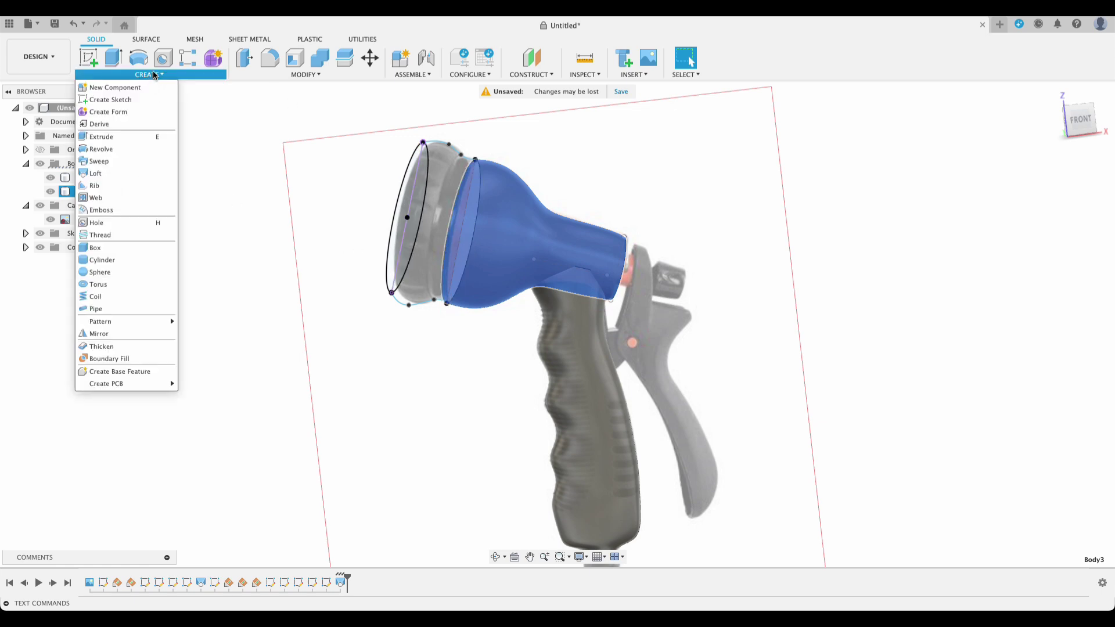
pyautogui.click(119, 170)
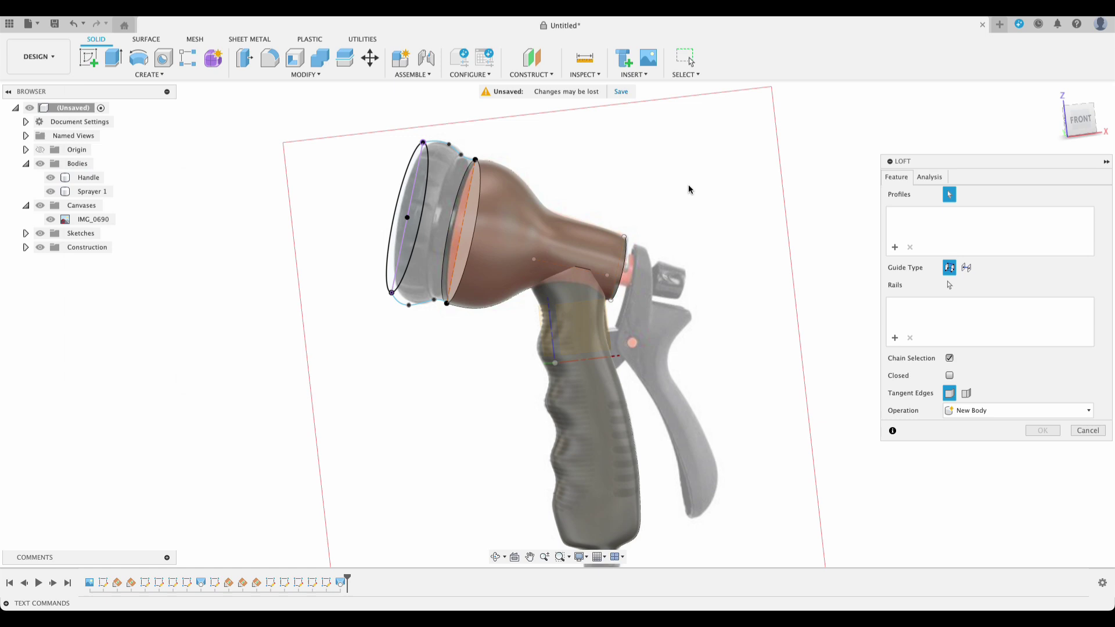
pyautogui.keyDown('shift'); pyautogui.moveTo(692, 188); pyautogui.dragTo(714, 204, button='middle'); pyautogui.keyUp('shift')
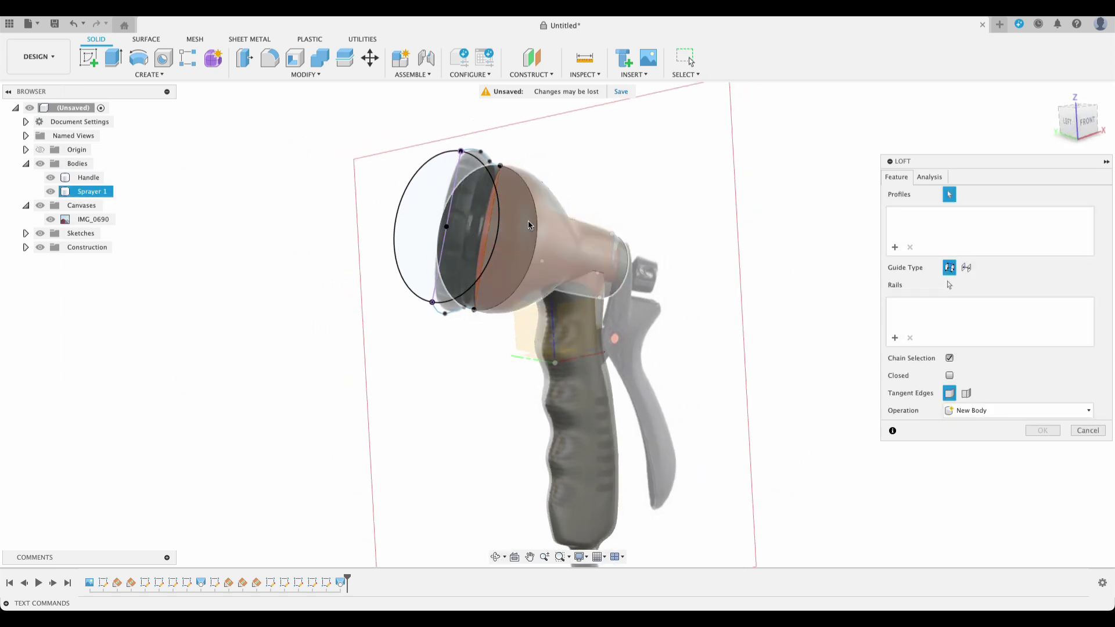
pyautogui.click(497, 231)
pyautogui.click(458, 233)
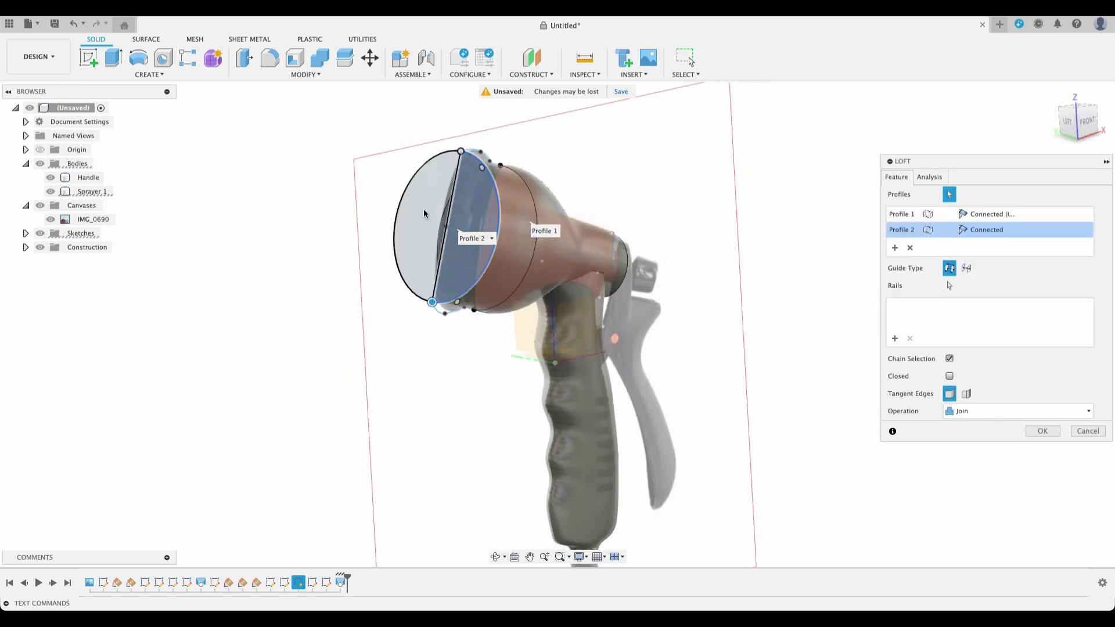
pyautogui.keyDown('shift'); pyautogui.moveTo(677, 182); pyautogui.dragTo(640, 176, button='middle'); pyautogui.keyUp('shift')
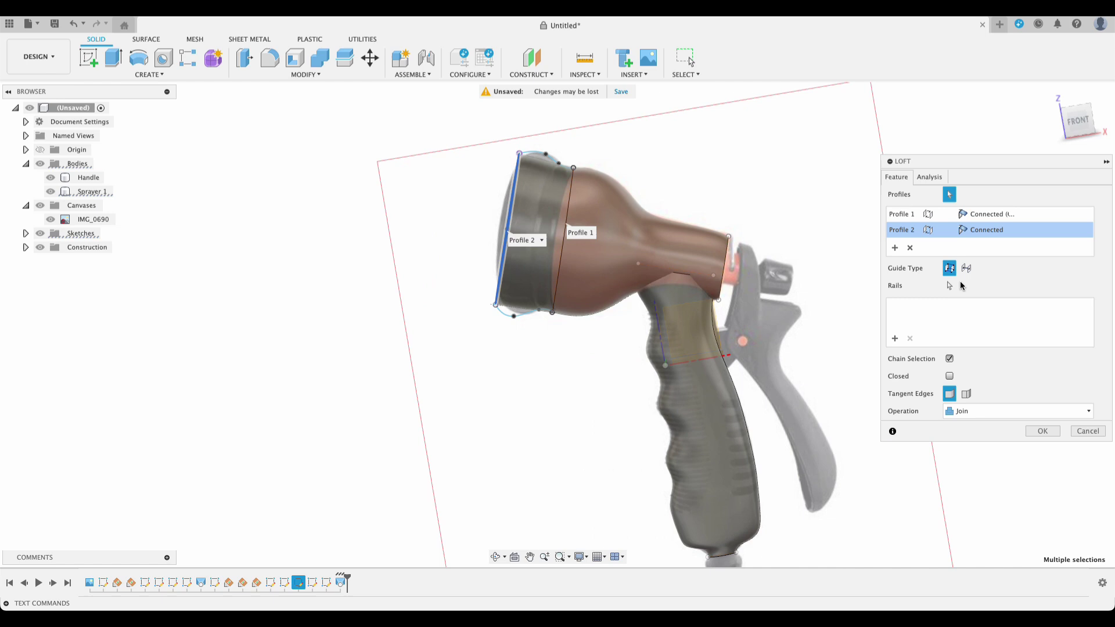
# Use the nozzle ring's top and bottom curves as rails and create the loft as a new body.
pyautogui.click(895, 339)
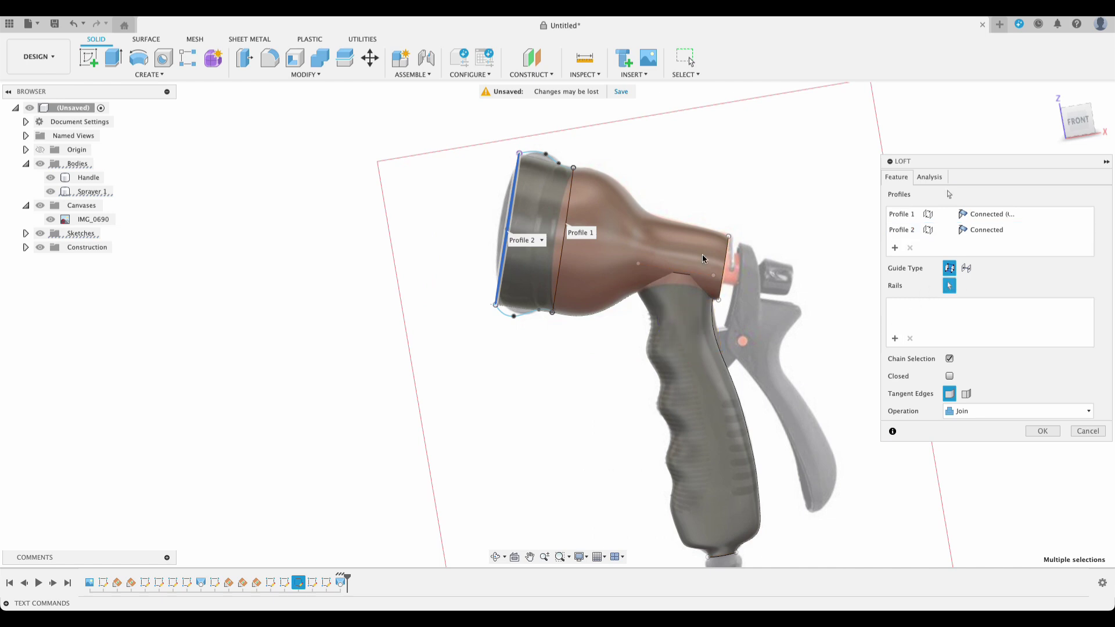
pyautogui.click(554, 163)
pyautogui.click(529, 318)
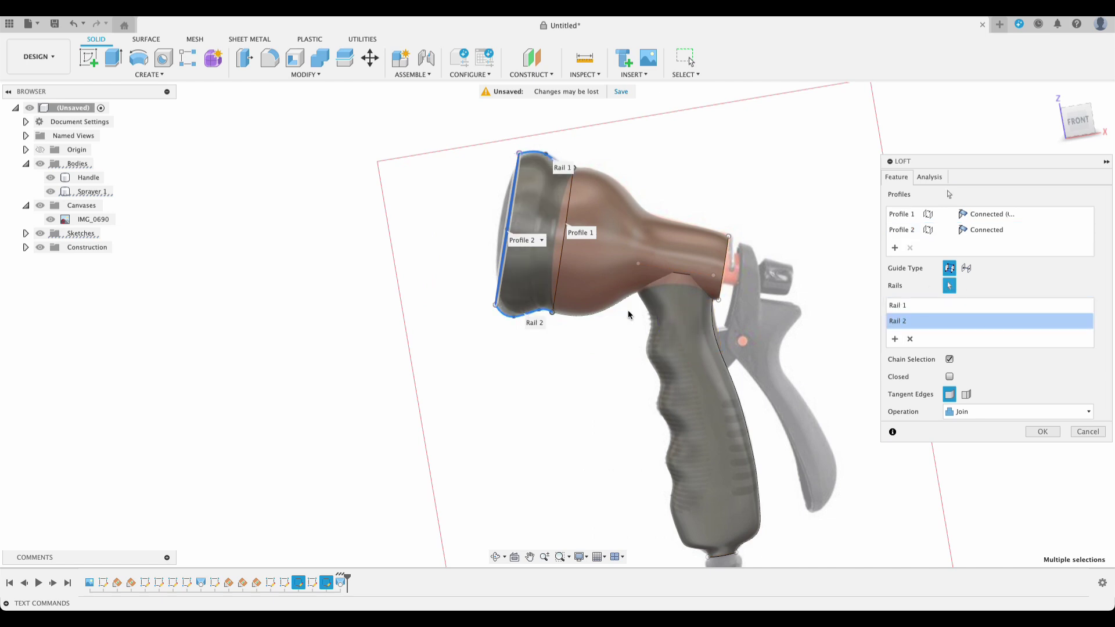
pyautogui.click(983, 416)
pyautogui.click(983, 463)
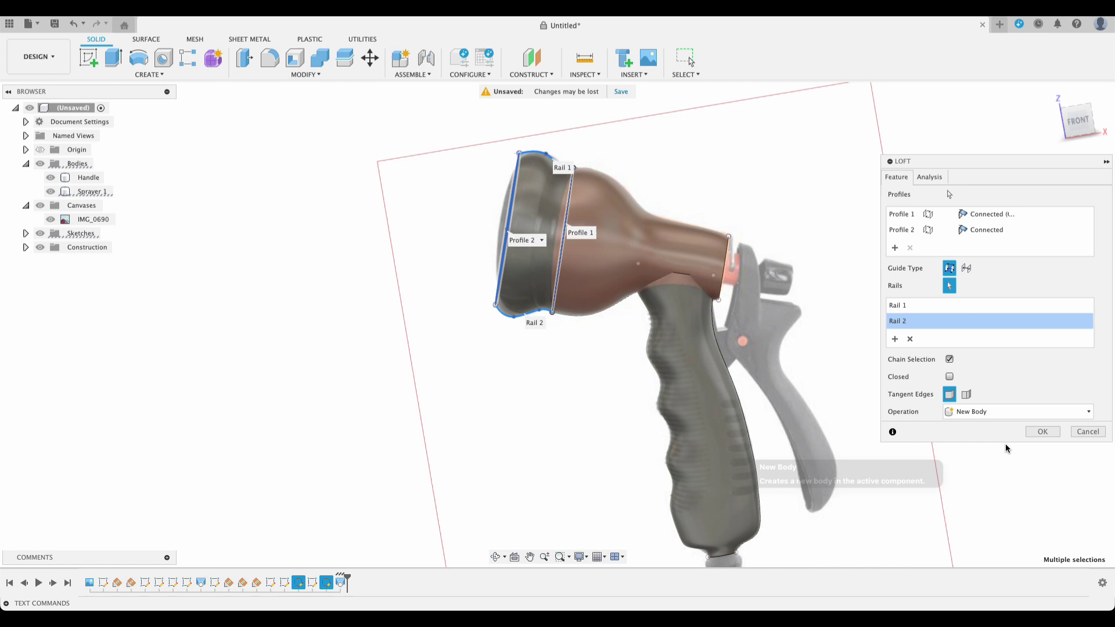
pyautogui.click(1037, 436)
pyautogui.moveTo(886, 361)
pyautogui.keyDown('shift'); pyautogui.mouseDown(button='middle')
pyautogui.moveTo(950, 357)
pyautogui.moveTo(858, 331)
pyautogui.moveTo(879, 330)
pyautogui.moveTo(883, 366)
pyautogui.moveTo(888, 356)
pyautogui.mouseUp(button='middle'); pyautogui.keyUp('shift')
# Hide the IMG_0690 canvas and zoom in on the handle-to-sprayer junction.
pyautogui.press('Escape')
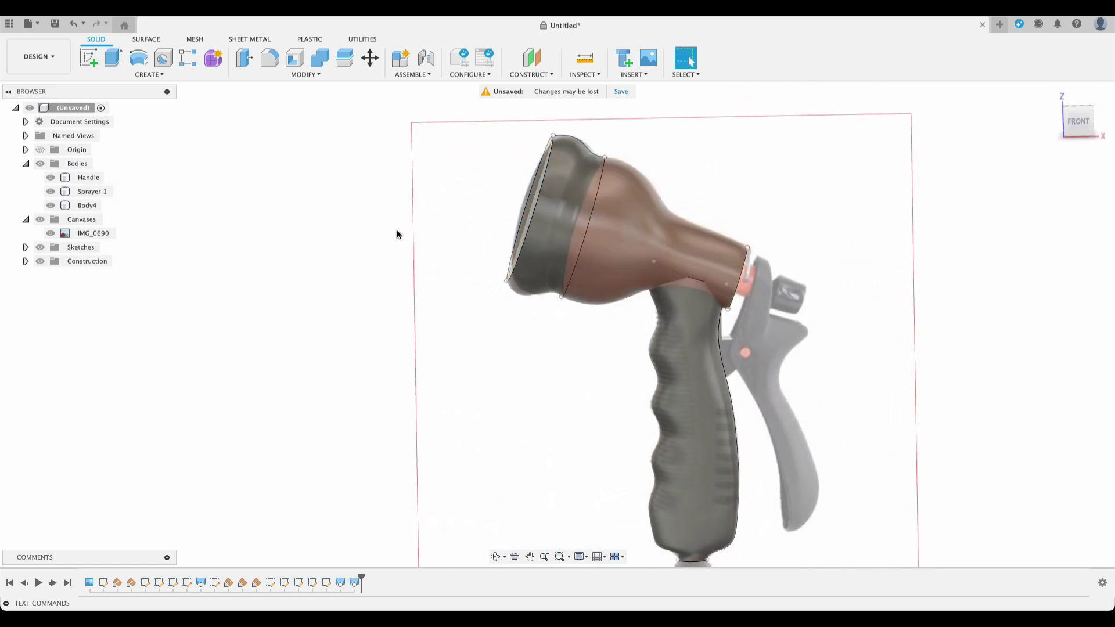
pyautogui.click(40, 220)
pyautogui.click(91, 191)
pyautogui.moveTo(755, 325)
pyautogui.keyDown('shift'); pyautogui.mouseDown(button='middle')
pyautogui.moveTo(815, 314)
pyautogui.moveTo(617, 259)
pyautogui.mouseUp(button='middle'); pyautogui.keyUp('shift')
pyautogui.press('Escape')
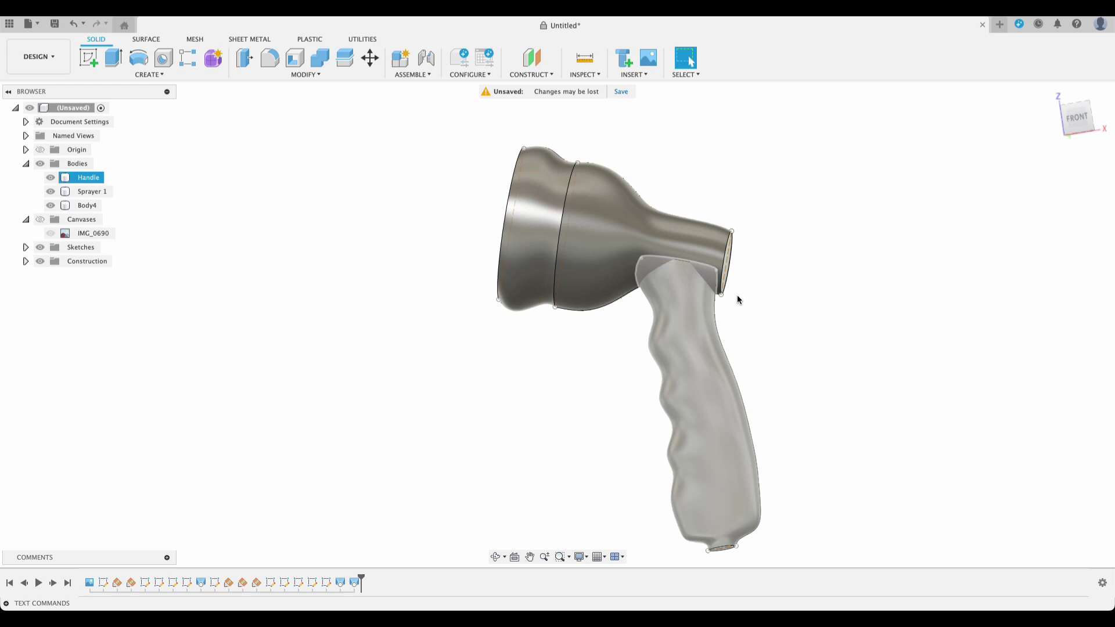
pyautogui.moveTo(768, 208)
pyautogui.keyDown('shift'); pyautogui.mouseDown(button='middle')
pyautogui.moveTo(754, 189)
pyautogui.moveTo(755, 203)
pyautogui.mouseUp(button='middle'); pyautogui.keyUp('shift')
pyautogui.click(687, 265)
pyautogui.scroll(6, 688, 273)
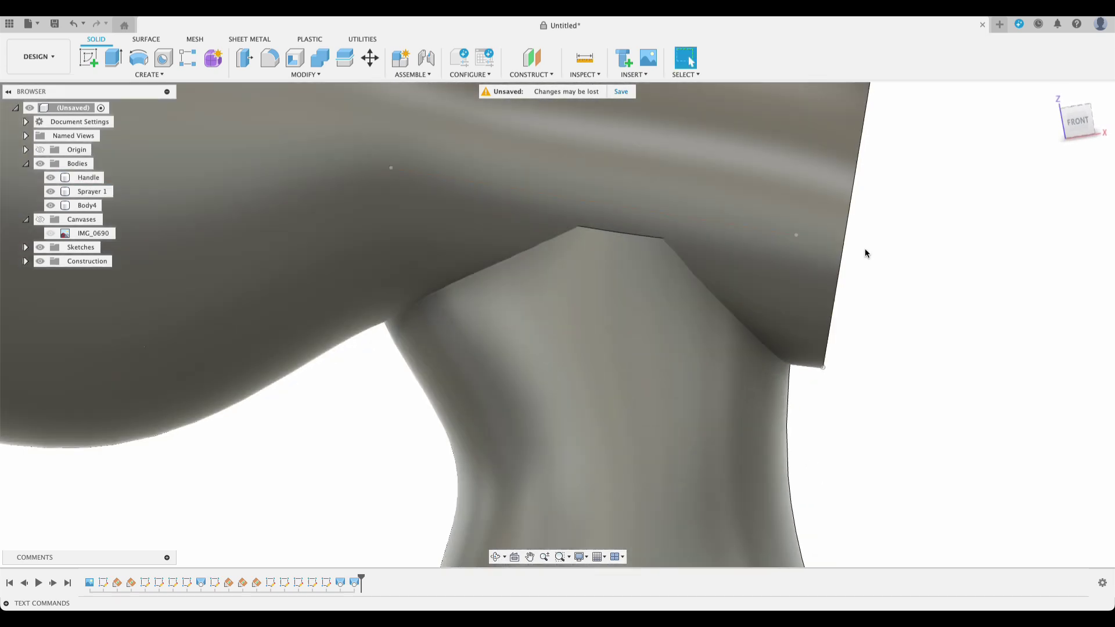
pyautogui.keyDown('shift'); pyautogui.moveTo(866, 251); pyautogui.dragTo(901, 229, button='middle'); pyautogui.keyUp('shift')
pyautogui.press('Escape')
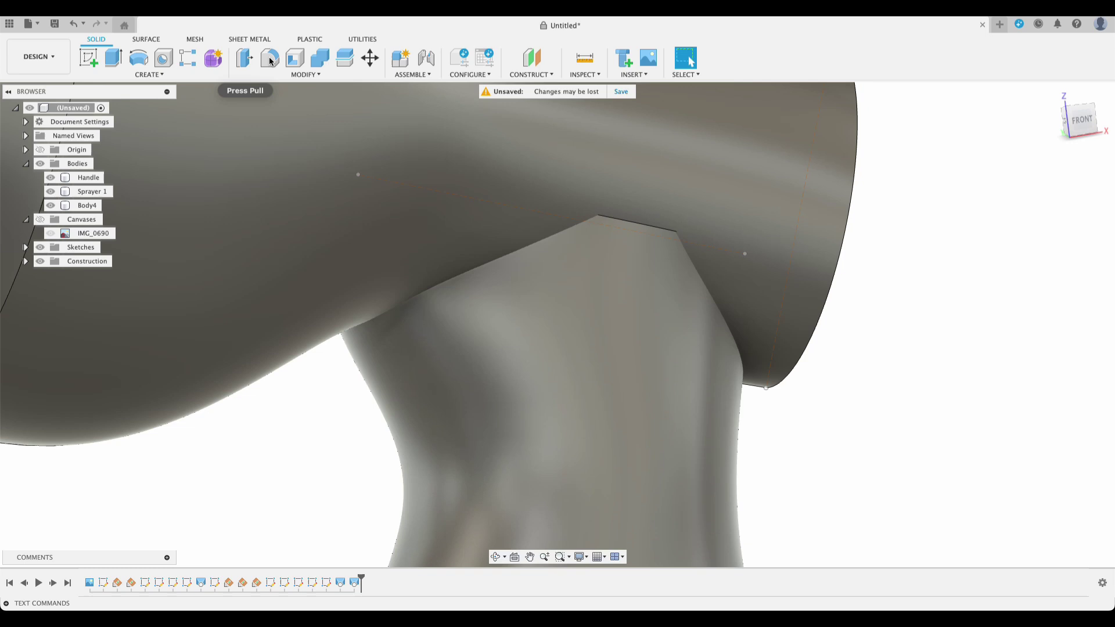
# Fillet the handle's top edge at the Sprayer 1 joint with a 9 mm radius.
pyautogui.click(270, 57)
pyautogui.click(618, 218)
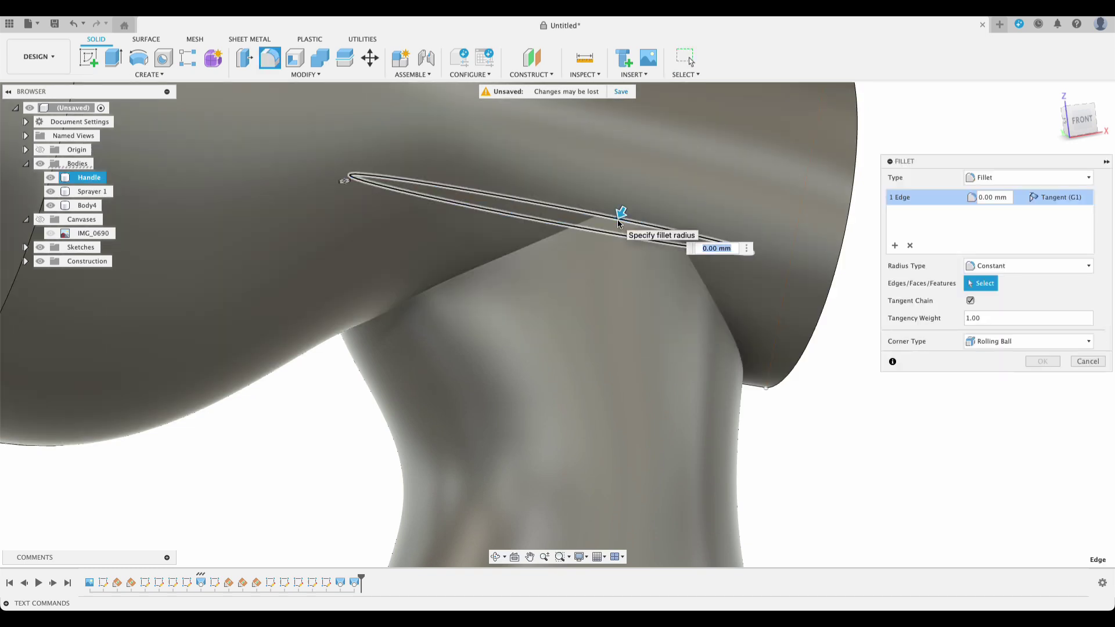
pyautogui.write('3')
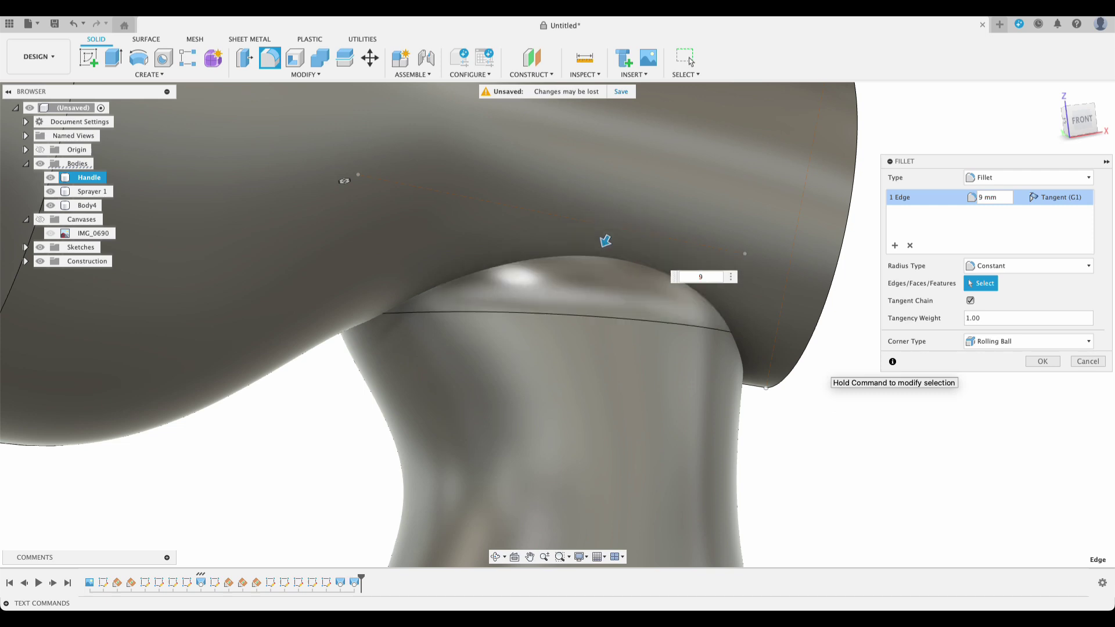
pyautogui.click(1044, 363)
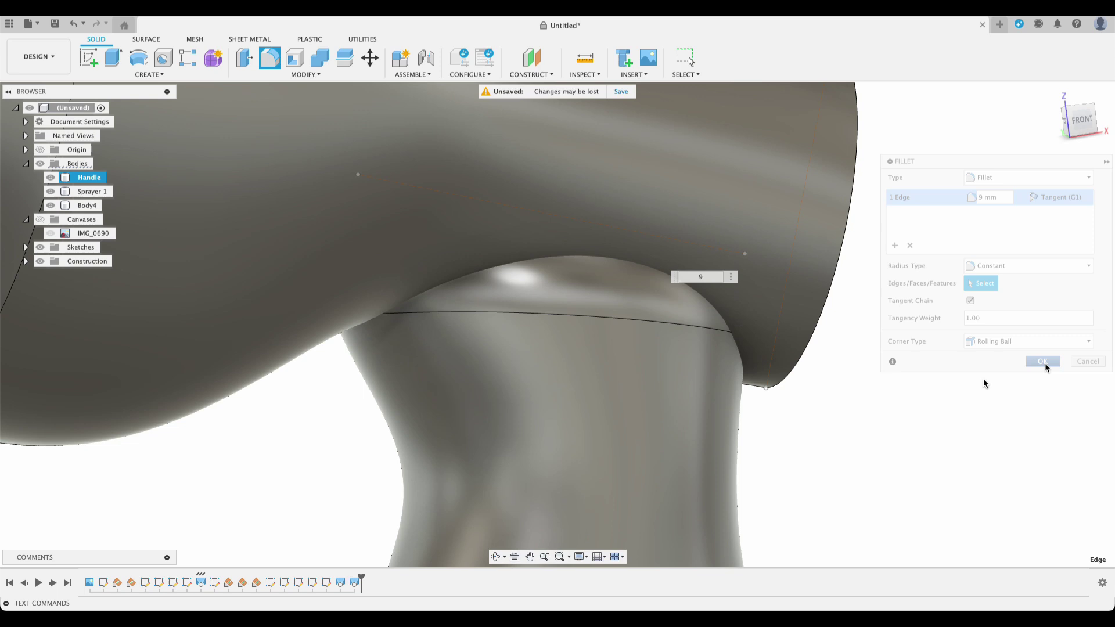
pyautogui.scroll(-5, 929, 374)
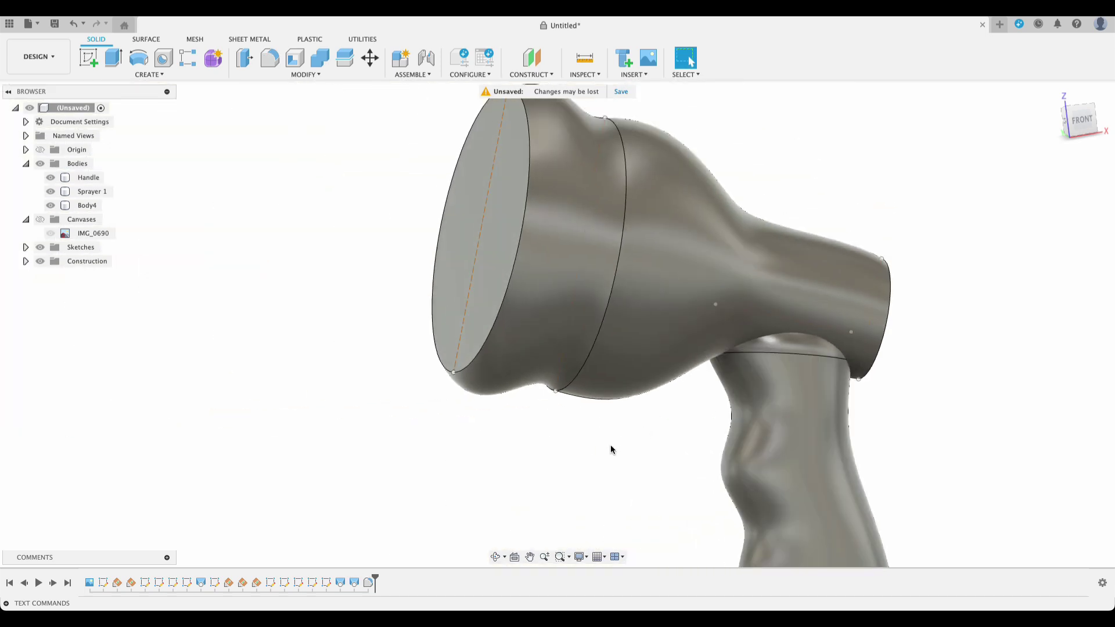
pyautogui.keyDown('shift'); pyautogui.moveTo(611, 450); pyautogui.dragTo(592, 451, button='middle'); pyautogui.keyUp('shift')
pyautogui.click(553, 329)
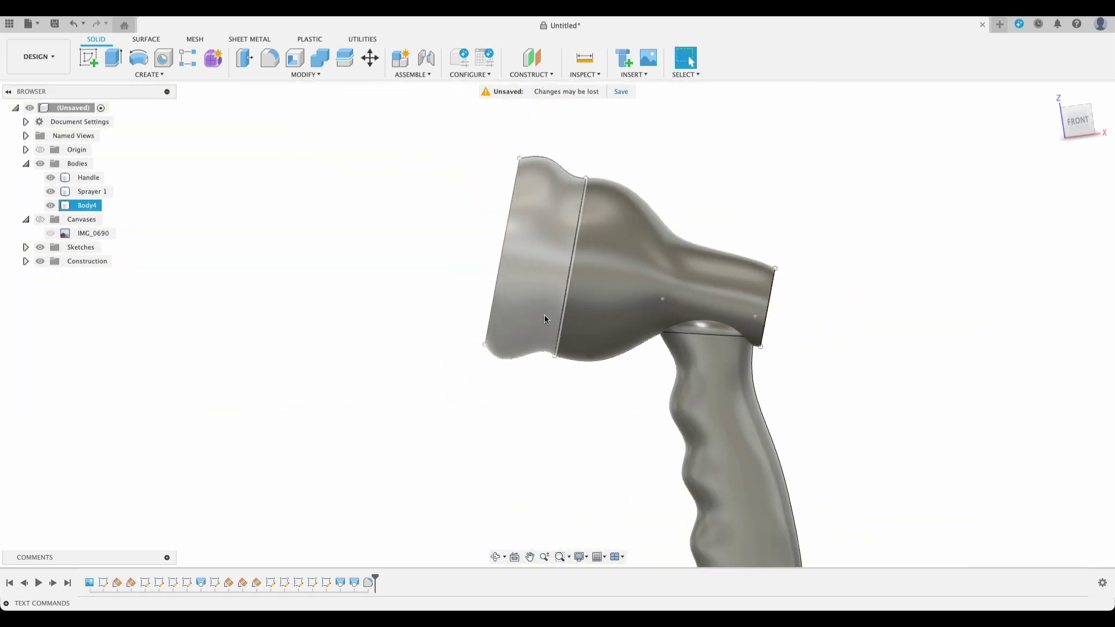
pyautogui.click(573, 395)
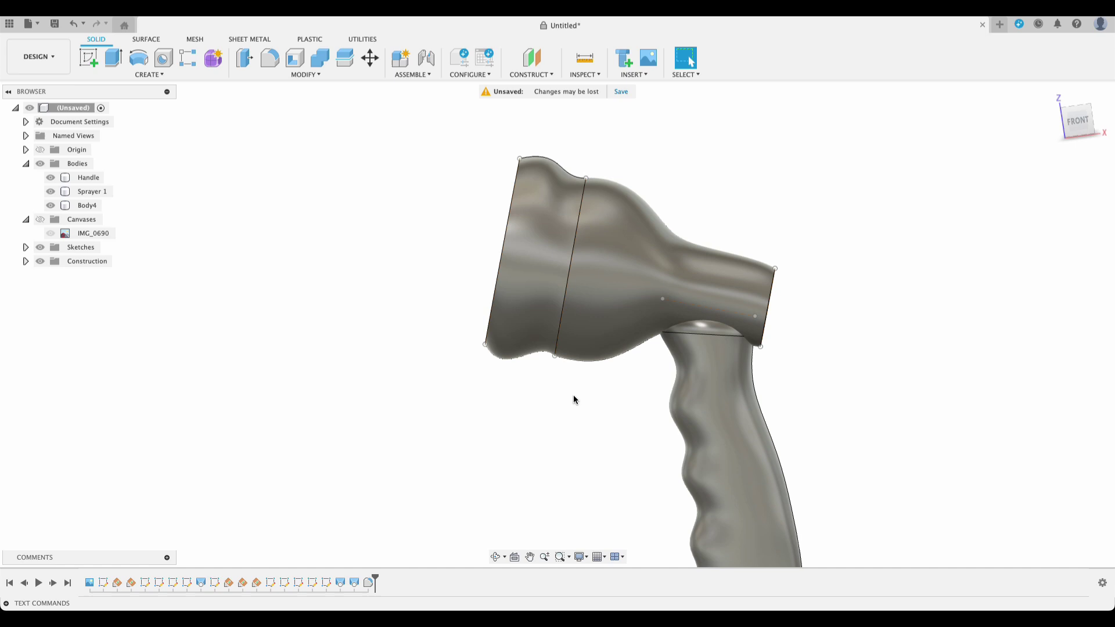
pyautogui.keyDown('shift'); pyautogui.moveTo(573, 395); pyautogui.dragTo(612, 407, button='middle'); pyautogui.keyUp('shift')
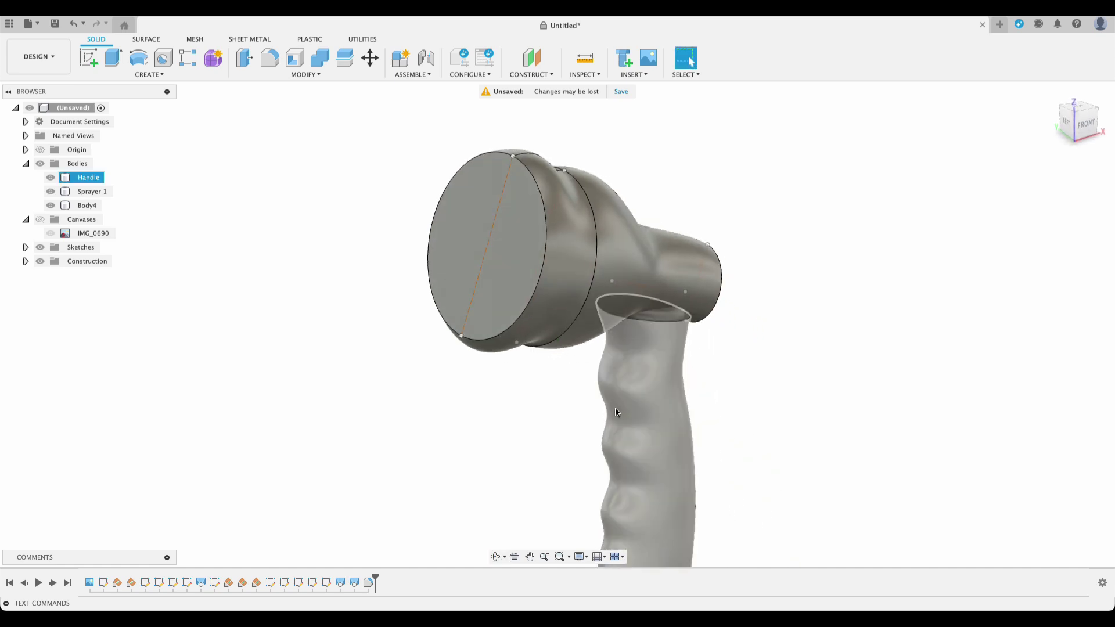
# Fillet the outer front circular rim of the Body4 nozzle ring.
pyautogui.press('f')
pyautogui.click(535, 302)
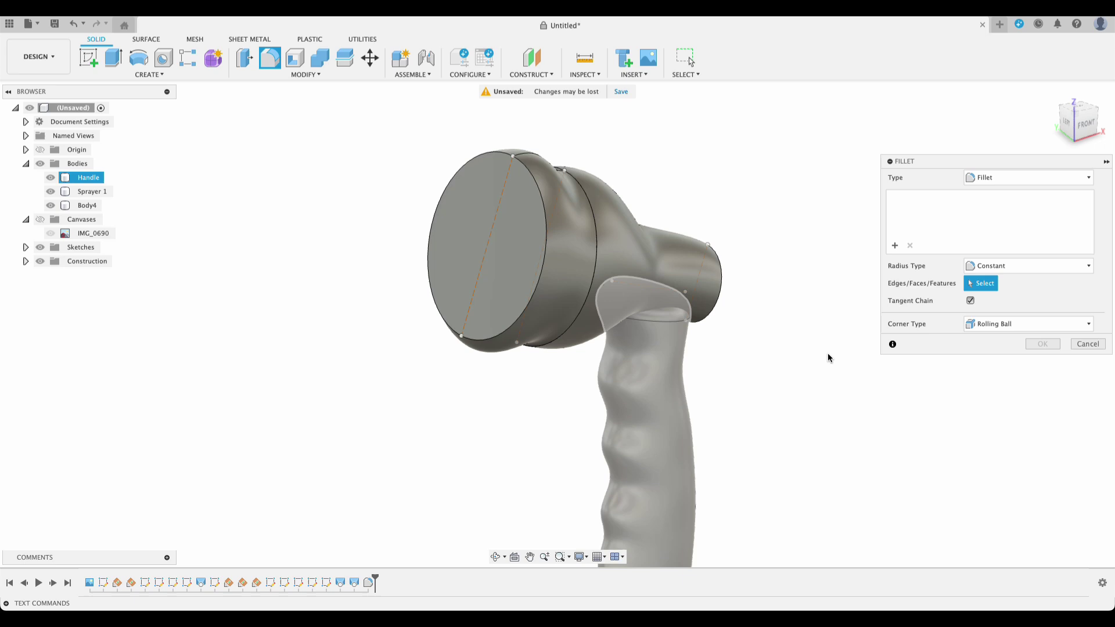
pyautogui.click(535, 283)
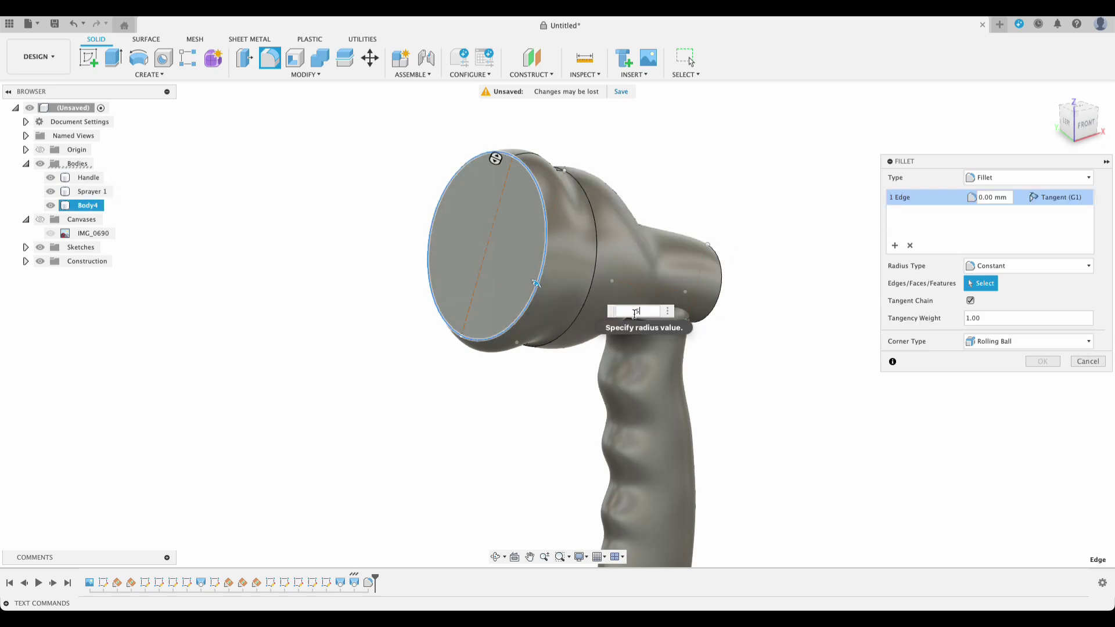
pyautogui.click(1033, 360)
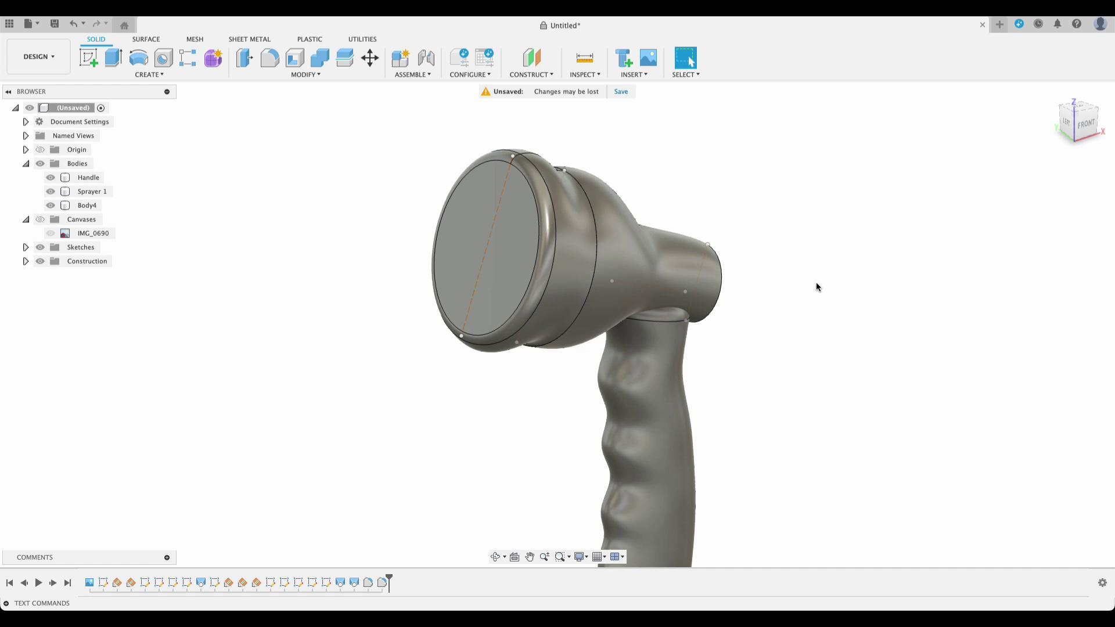
pyautogui.moveTo(817, 283)
pyautogui.keyDown('shift'); pyautogui.mouseDown(button='middle')
pyautogui.moveTo(737, 253)
pyautogui.moveTo(589, 268)
pyautogui.moveTo(749, 262)
pyautogui.moveTo(778, 276)
pyautogui.moveTo(793, 312)
pyautogui.moveTo(821, 289)
pyautogui.moveTo(839, 304)
pyautogui.moveTo(858, 300)
pyautogui.mouseUp(button='middle'); pyautogui.keyUp('shift')
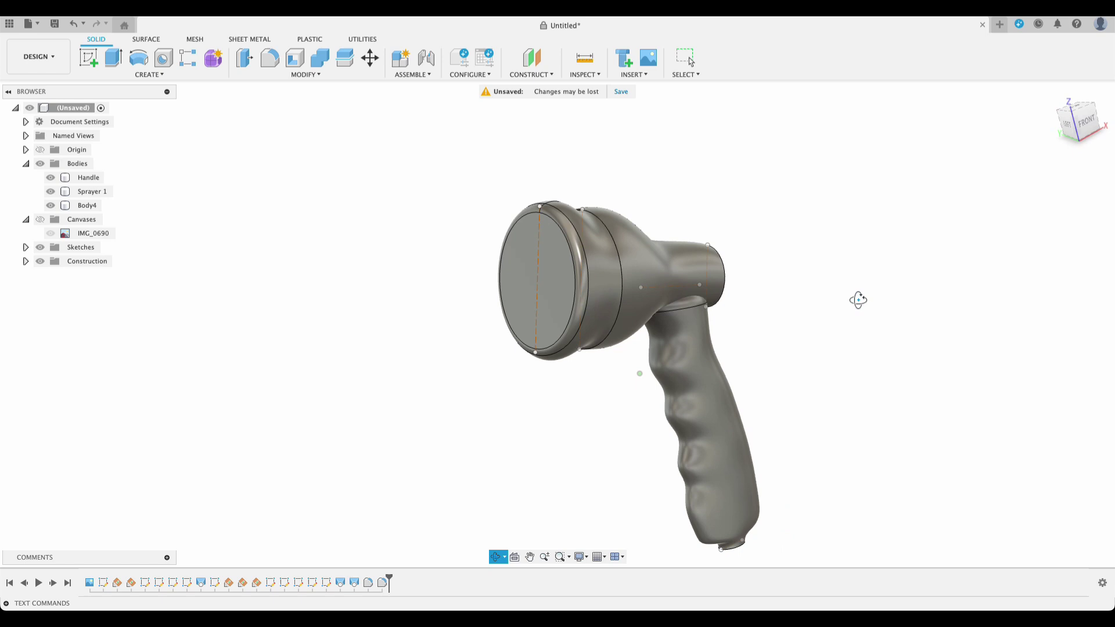
pyautogui.click(552, 262)
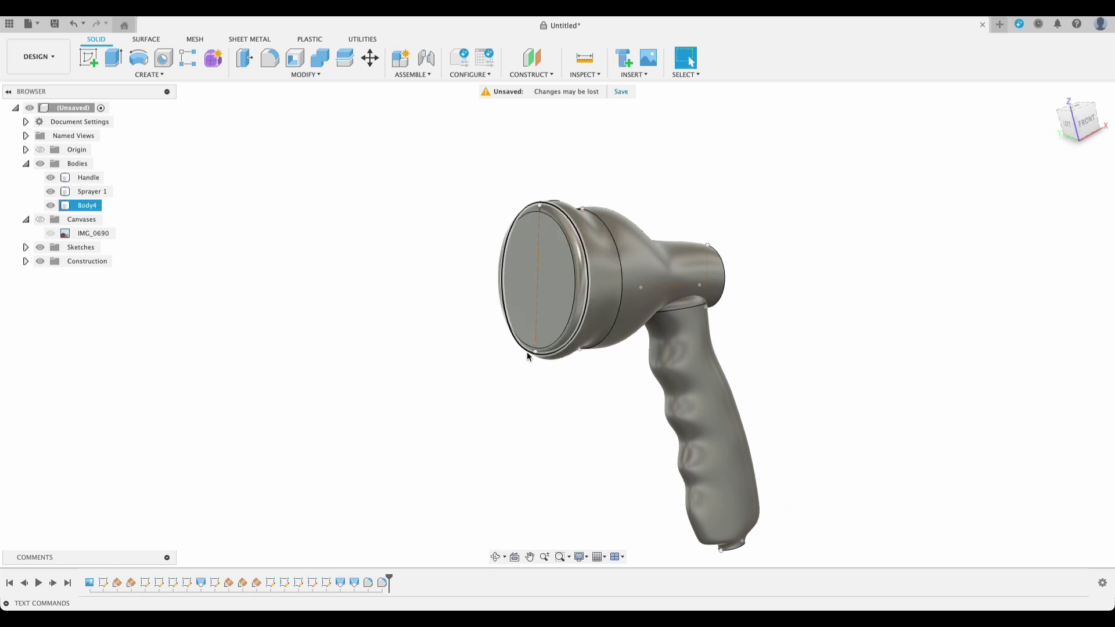
pyautogui.click(768, 288)
pyautogui.keyDown('shift'); pyautogui.moveTo(768, 287); pyautogui.dragTo(731, 287, button='middle'); pyautogui.keyUp('shift')
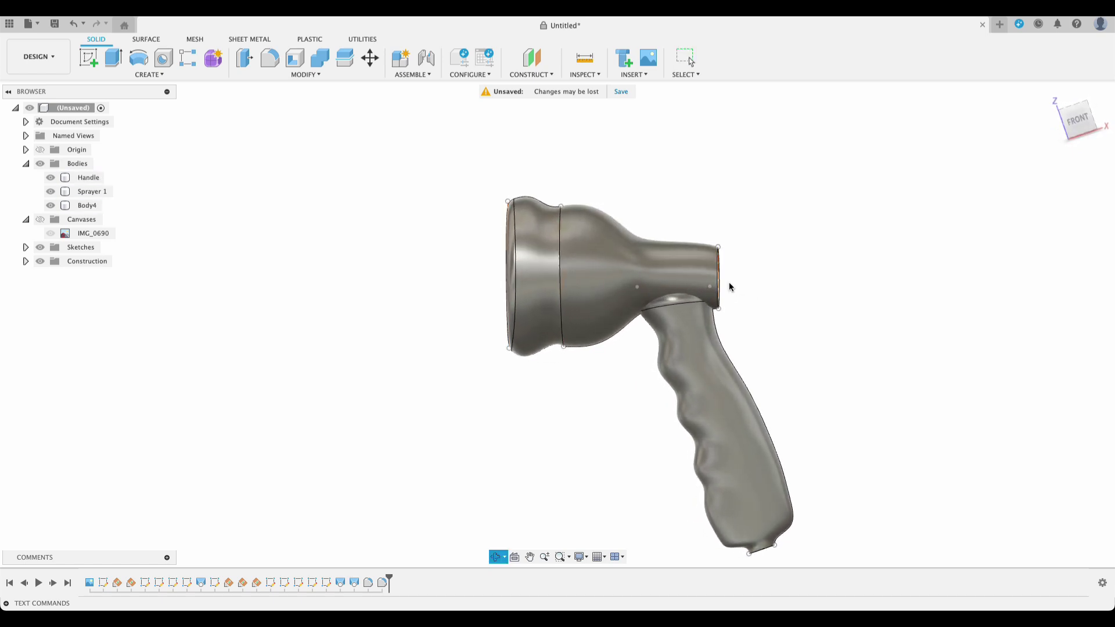
# Open the handle's appearance settings and search the library for 'plast'.
pyautogui.click(703, 395)
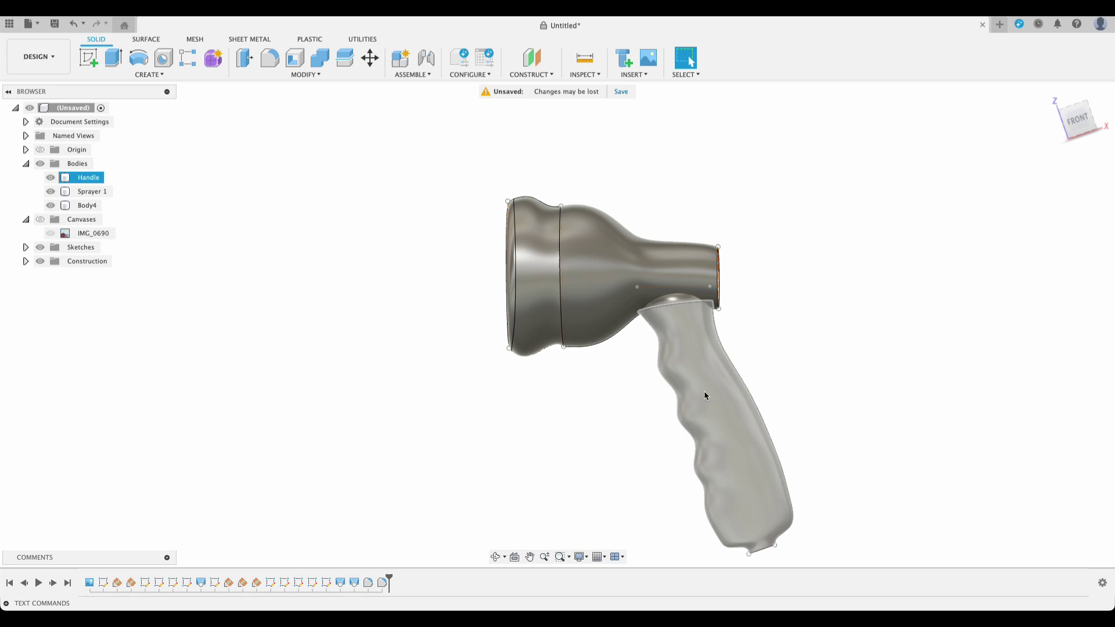
pyautogui.rightClick(704, 393)
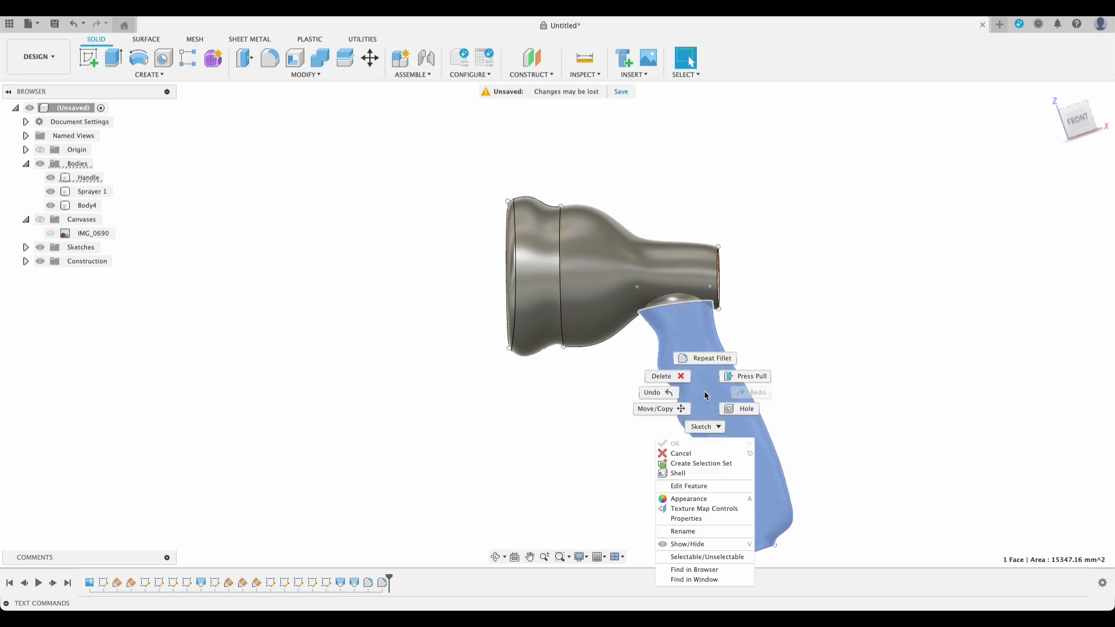
pyautogui.click(693, 502)
pyautogui.press('s')
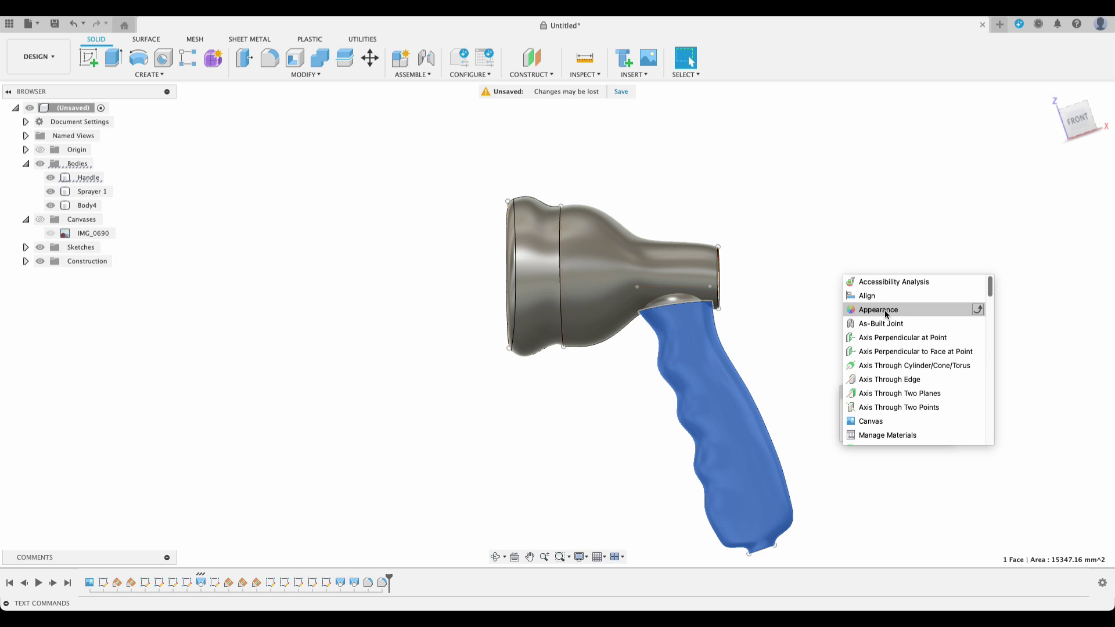
pyautogui.click(940, 310)
pyautogui.click(927, 342)
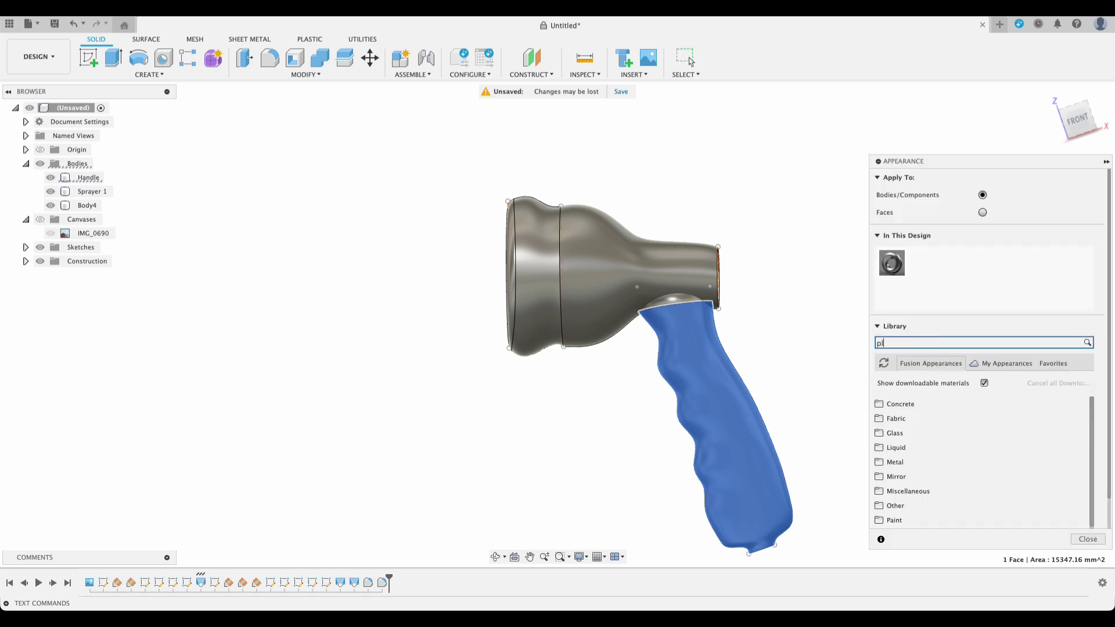
pyautogui.write('plastic')
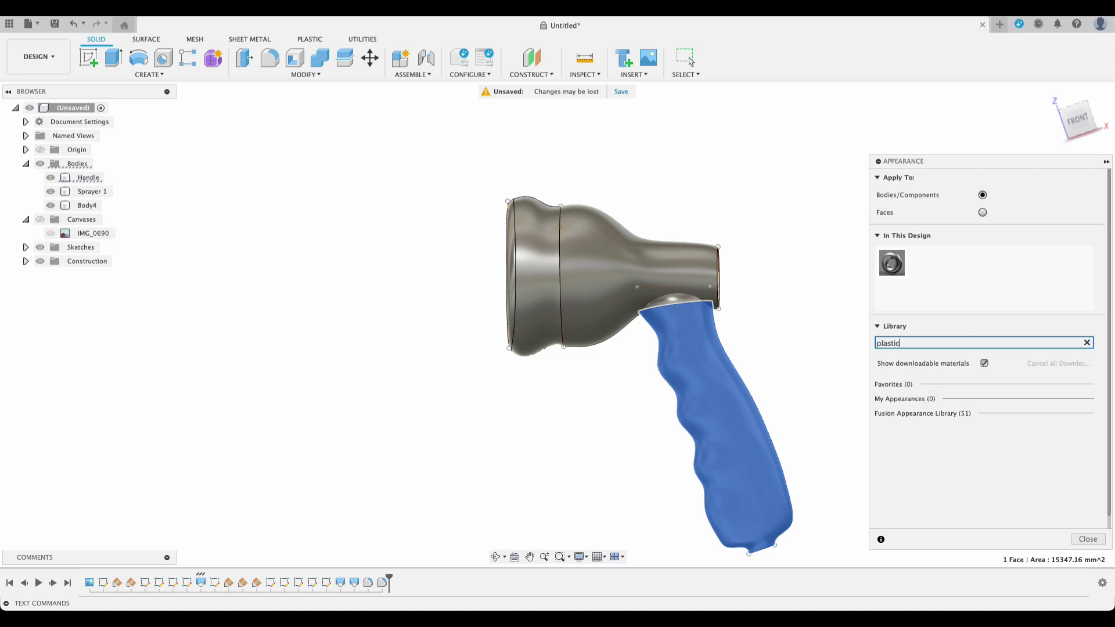
# Apply Nylon 12 plastic to the handle and add PA 11 nylon to the design.
pyautogui.click(923, 413)
pyautogui.scroll(-3, 943, 484)
pyautogui.scroll(-3, 943, 484)
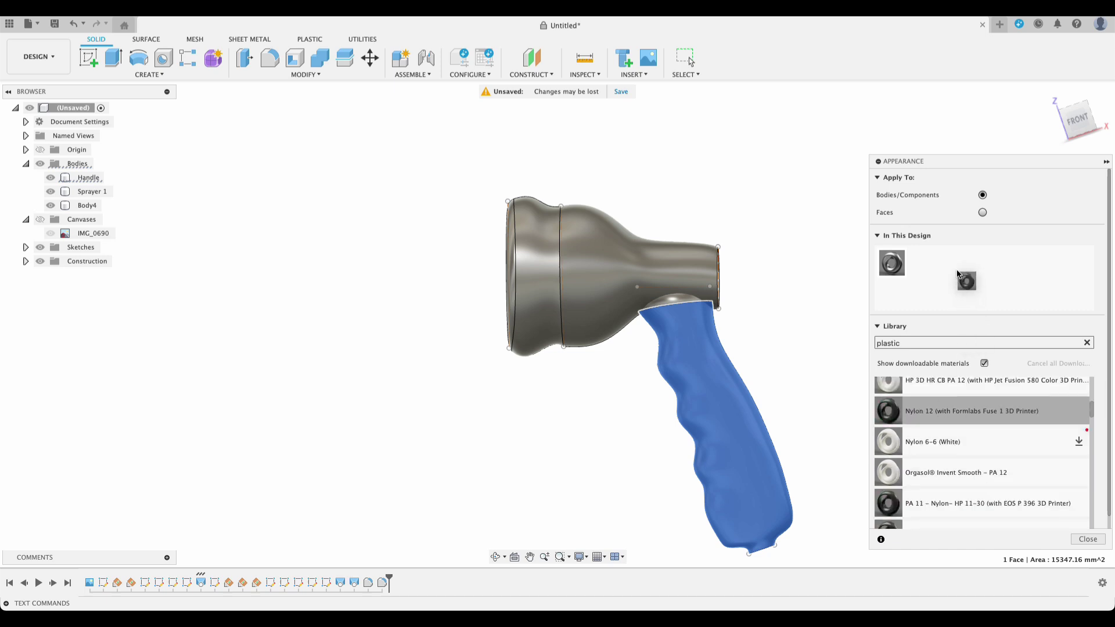
pyautogui.moveTo(957, 274); pyautogui.dragTo(726, 420)
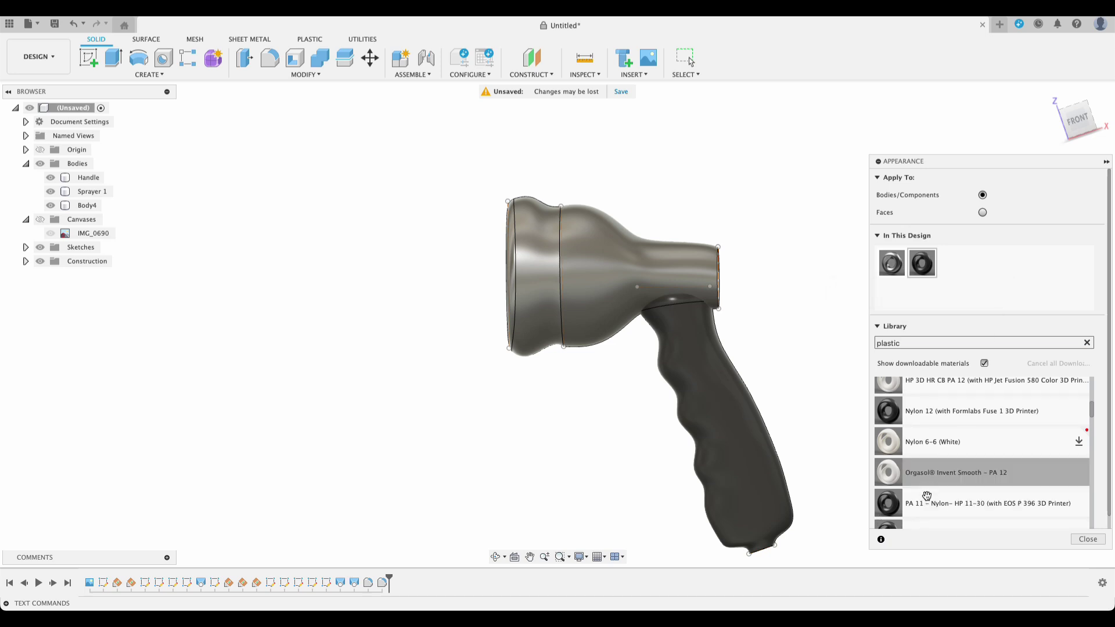
pyautogui.moveTo(983, 271)
pyautogui.mouseDown()
pyautogui.moveTo(981, 295)
pyautogui.moveTo(972, 285)
pyautogui.mouseUp()
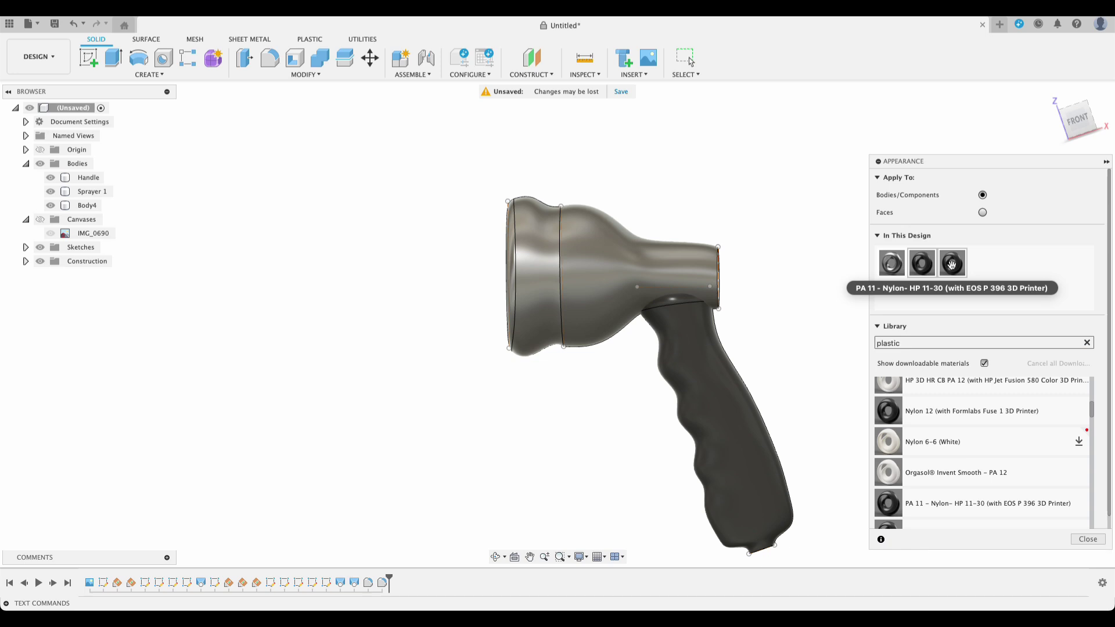
# Recolour the PA 11 appearance to orange (240/92/12).
pyautogui.rightClick(951, 265)
pyautogui.click(965, 274)
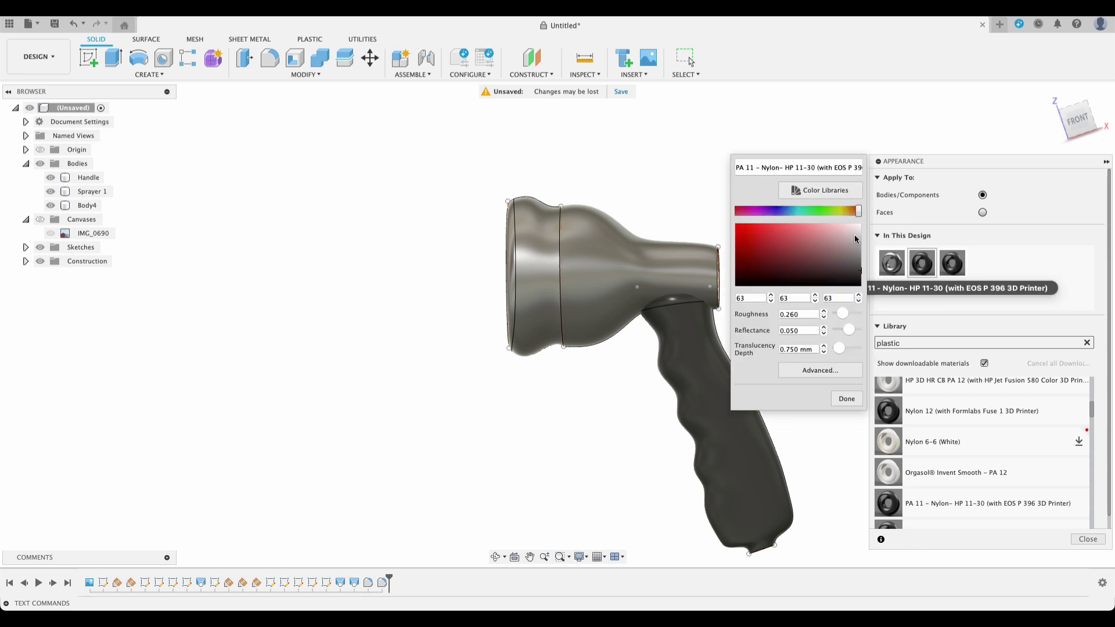
pyautogui.moveTo(856, 213); pyautogui.dragTo(849, 213)
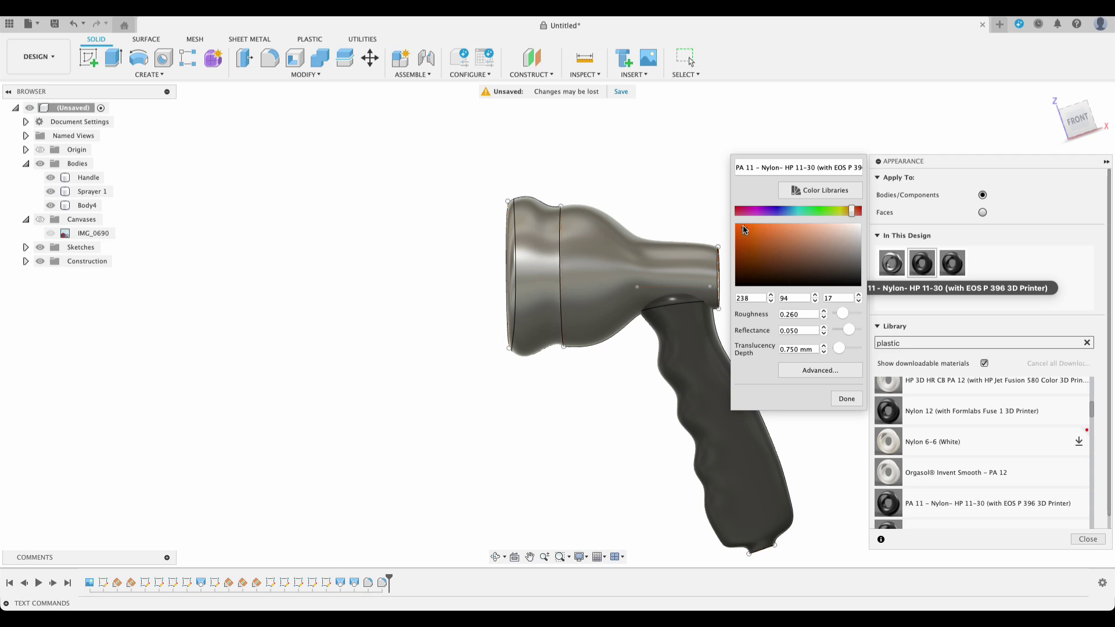
pyautogui.click(845, 399)
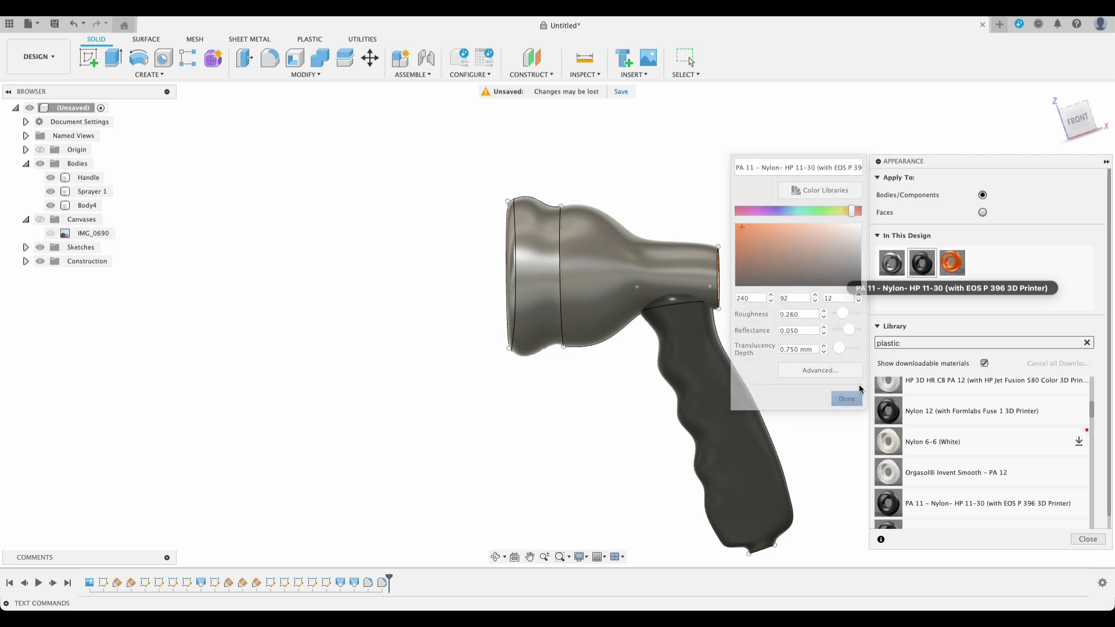
# Apply orange PA 11 to Sprayer 1 and dark Nylon 12 to the Body4 nozzle ring.
pyautogui.moveTo(955, 264); pyautogui.dragTo(653, 269)
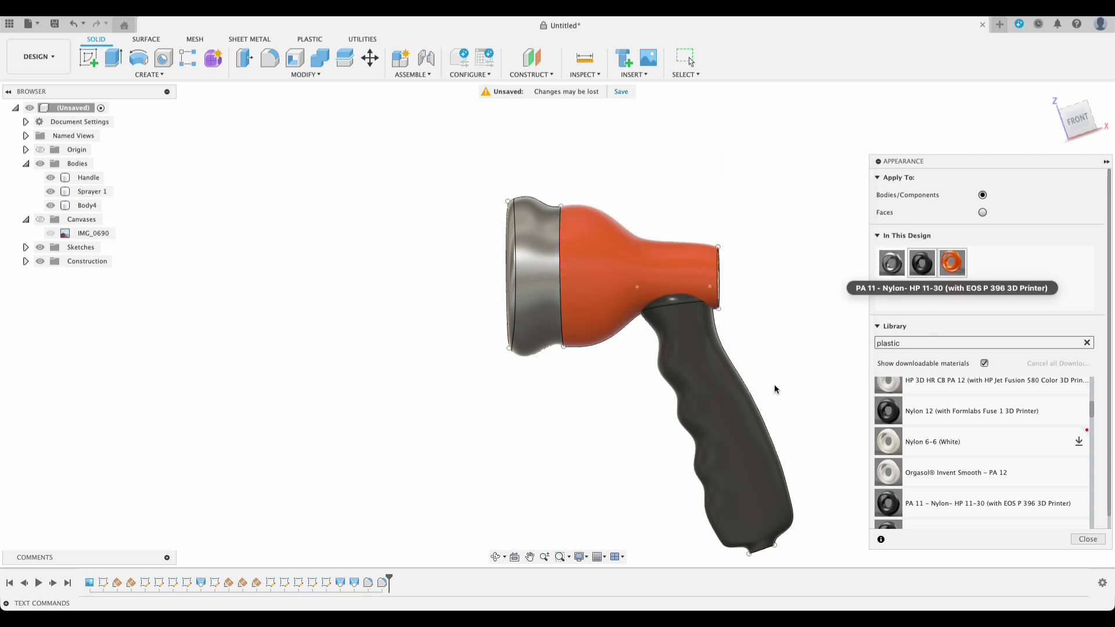
pyautogui.moveTo(922, 263); pyautogui.dragTo(532, 276)
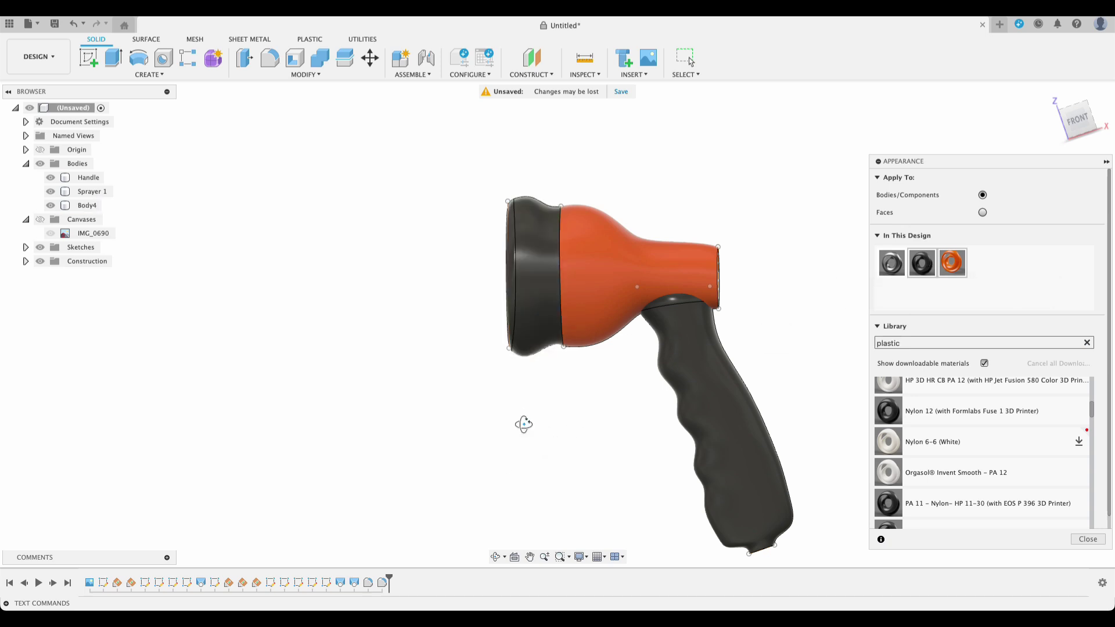
pyautogui.keyDown('shift'); pyautogui.moveTo(523, 424); pyautogui.dragTo(739, 393, button='middle'); pyautogui.keyUp('shift')
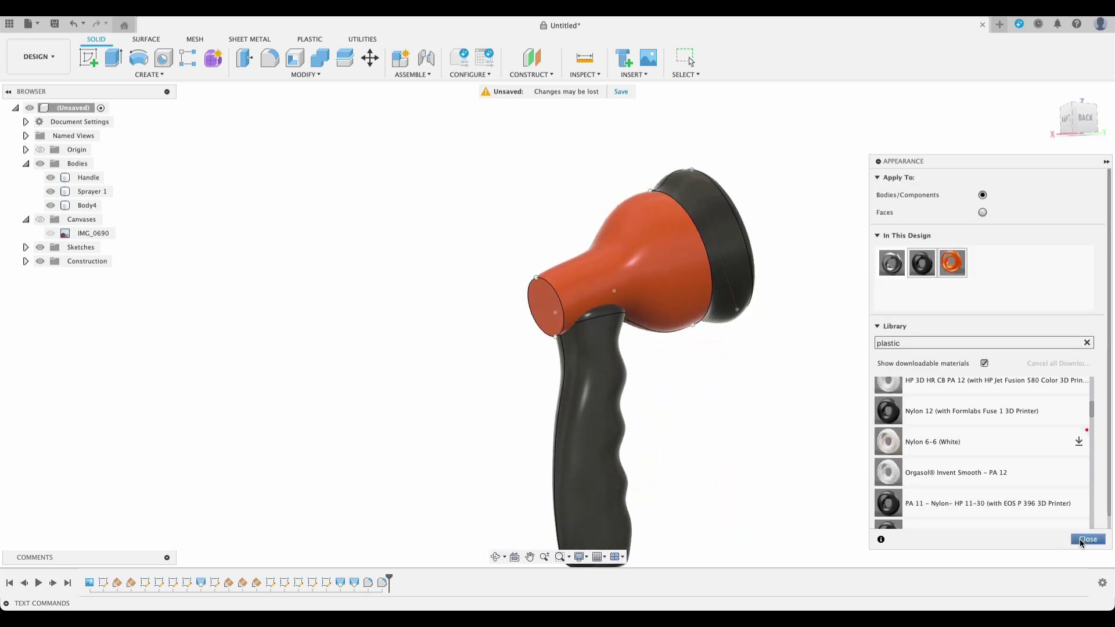
# Close the Appearance panel, hide the sketches, and orbit to review the orange-and-black sprayer.
pyautogui.click(1079, 539)
pyautogui.moveTo(824, 410)
pyautogui.keyDown('shift'); pyautogui.mouseDown(button='middle')
pyautogui.moveTo(796, 391)
pyautogui.moveTo(595, 346)
pyautogui.mouseUp(button='middle'); pyautogui.keyUp('shift')
pyautogui.scroll(3, 860, 415)
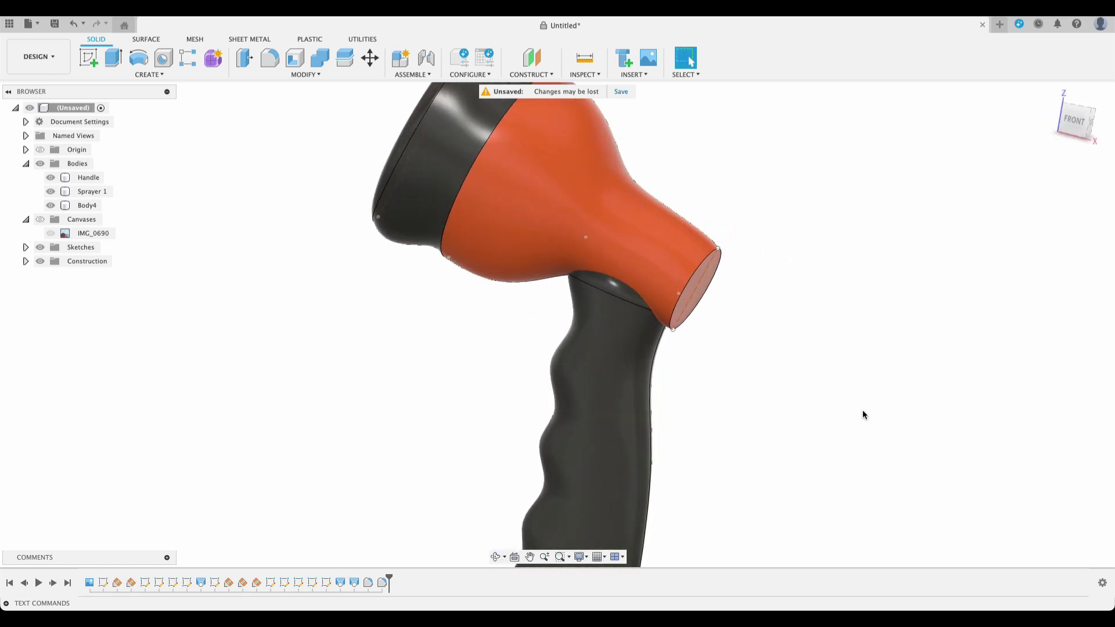
pyautogui.scroll(-3, 864, 414)
pyautogui.moveTo(888, 423)
pyautogui.keyDown('shift'); pyautogui.mouseDown(button='middle')
pyautogui.moveTo(926, 356)
pyautogui.moveTo(921, 316)
pyautogui.moveTo(923, 400)
pyautogui.moveTo(911, 436)
pyautogui.moveTo(517, 441)
pyautogui.moveTo(747, 420)
pyautogui.moveTo(907, 388)
pyautogui.moveTo(819, 408)
pyautogui.moveTo(707, 410)
pyautogui.moveTo(531, 408)
pyautogui.moveTo(485, 391)
pyautogui.moveTo(418, 391)
pyautogui.moveTo(923, 354)
pyautogui.mouseUp(button='middle'); pyautogui.keyUp('shift')
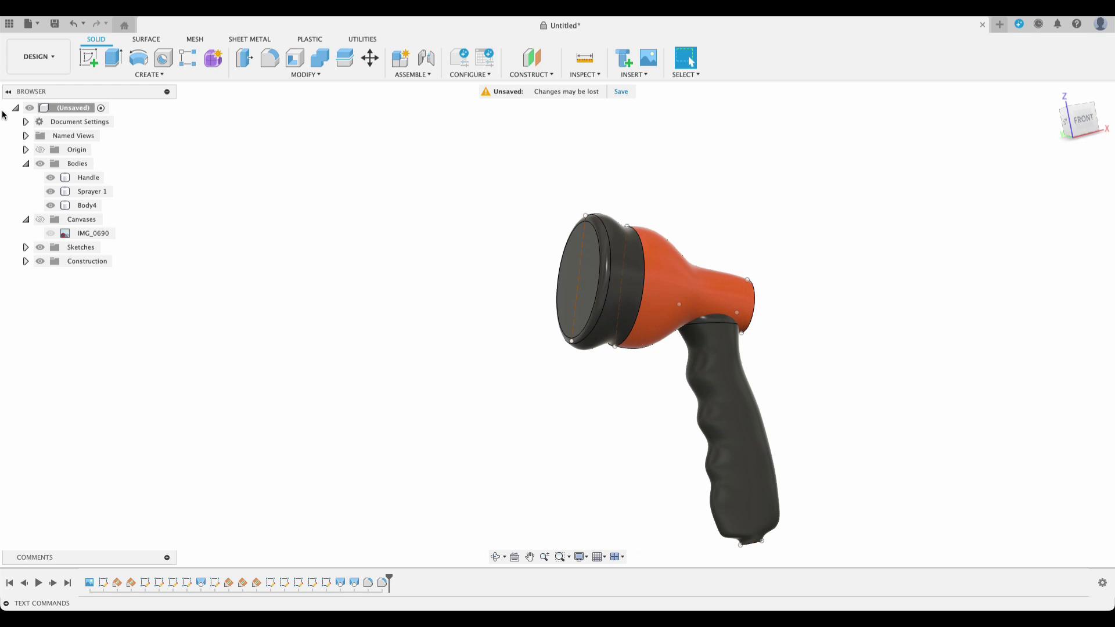
pyautogui.click(41, 247)
pyautogui.moveTo(439, 240)
pyautogui.keyDown('shift'); pyautogui.mouseDown(button='middle')
pyautogui.moveTo(660, 258)
pyautogui.moveTo(742, 241)
pyautogui.moveTo(733, 246)
pyautogui.mouseUp(button='middle'); pyautogui.keyUp('shift')
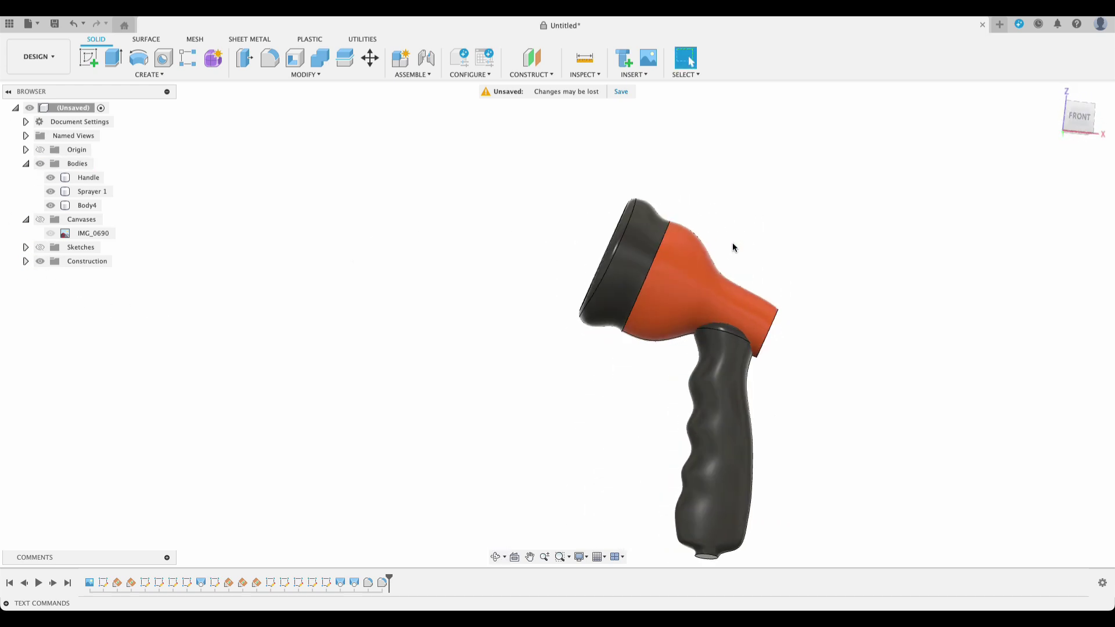